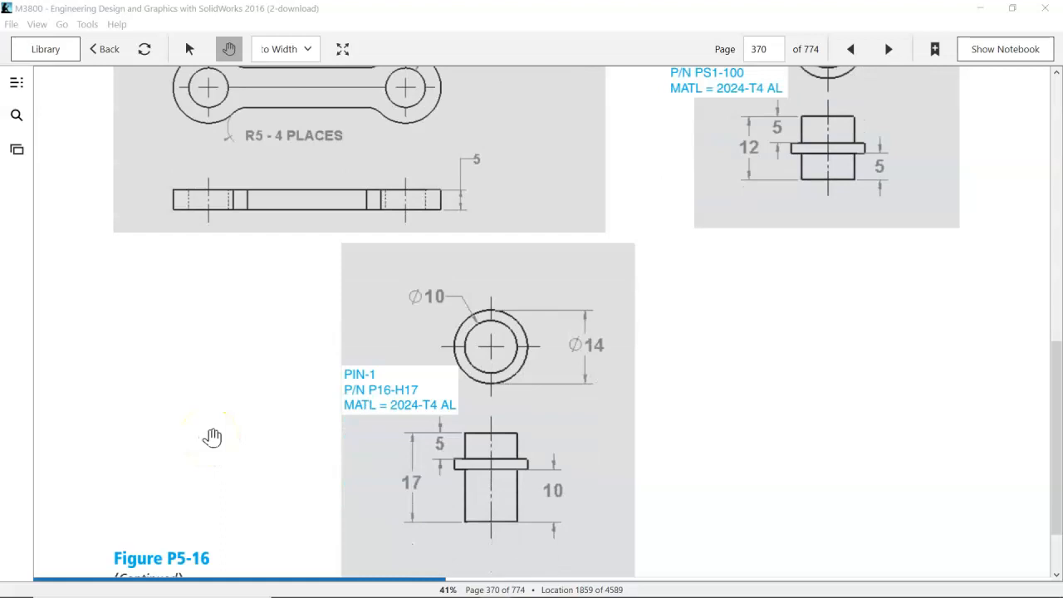
Examine the link and pin drawings on textbook page 370, and move the textbook window aside to return to SOLIDWORKS
scroll(213, 437, up, 3)
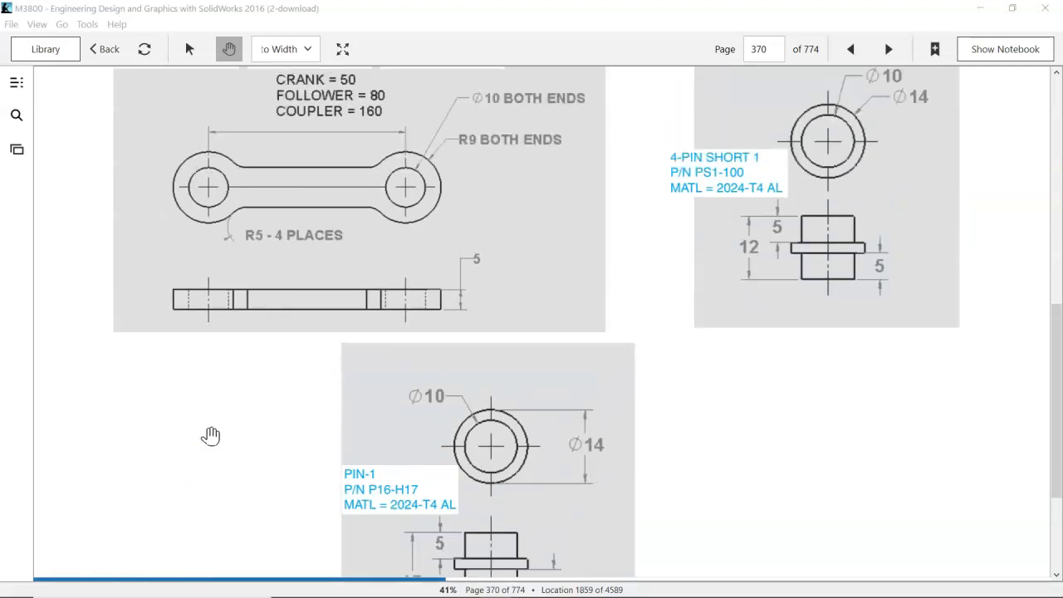
scroll(211, 431, up, 1)
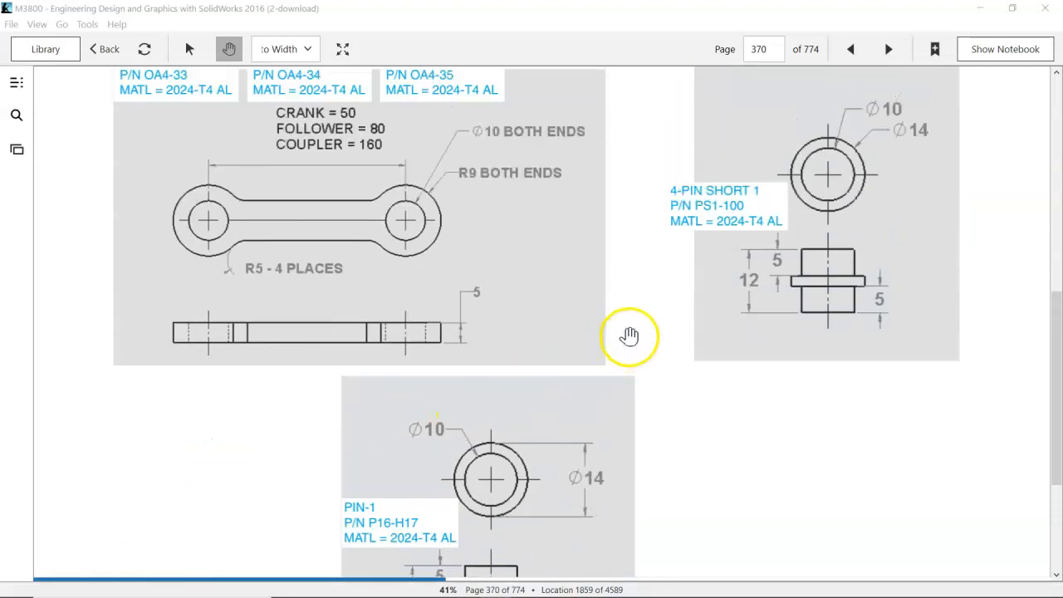
scroll(631, 332, up, 1)
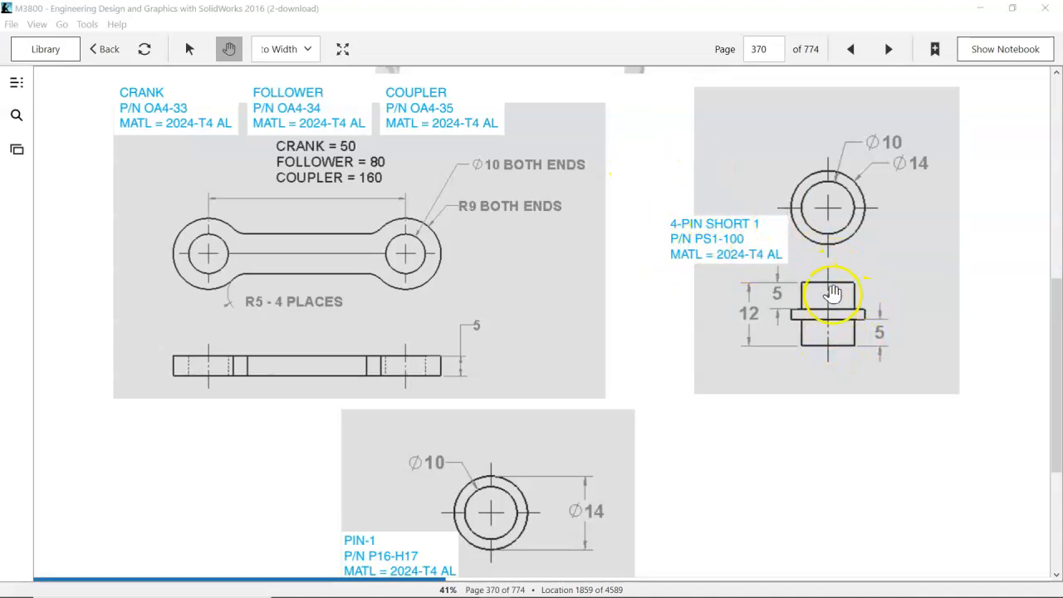
double_click(415, 13)
drag(425, 23, 1062, 21)
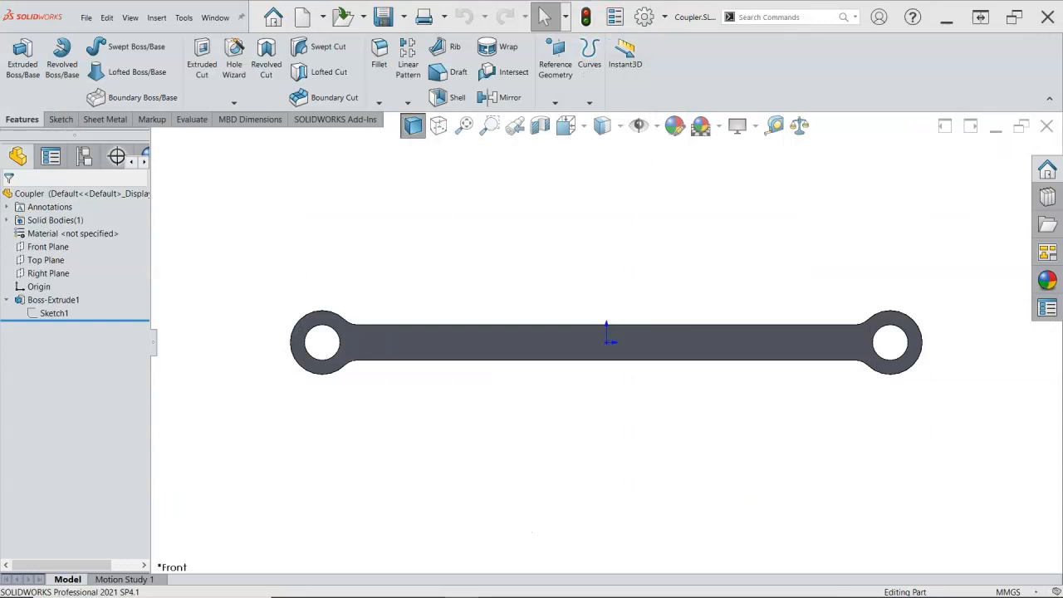
Close the Coupler part and create a new part from the Part mm template
click(1046, 127)
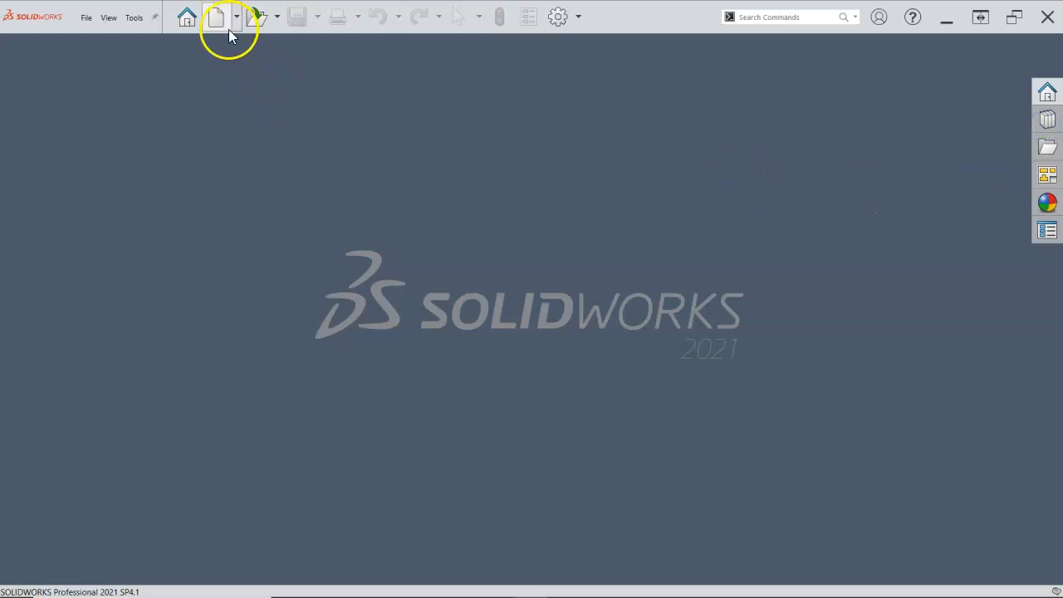
click(223, 20)
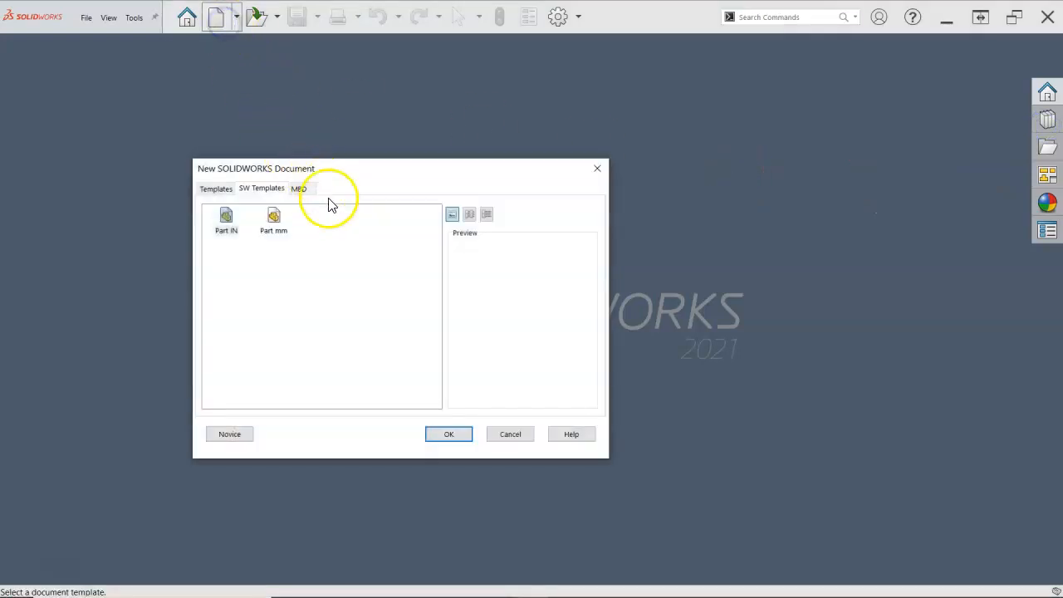
double_click(274, 218)
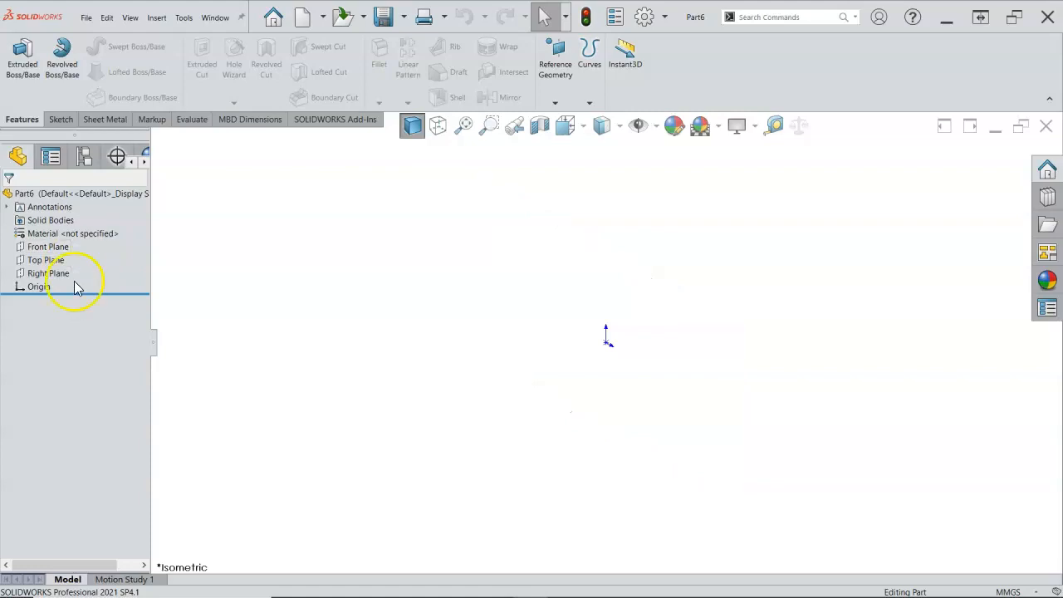
Start a sketch on the Front Plane and draw a vertical centerline of infinite length through the origin
click(51, 249)
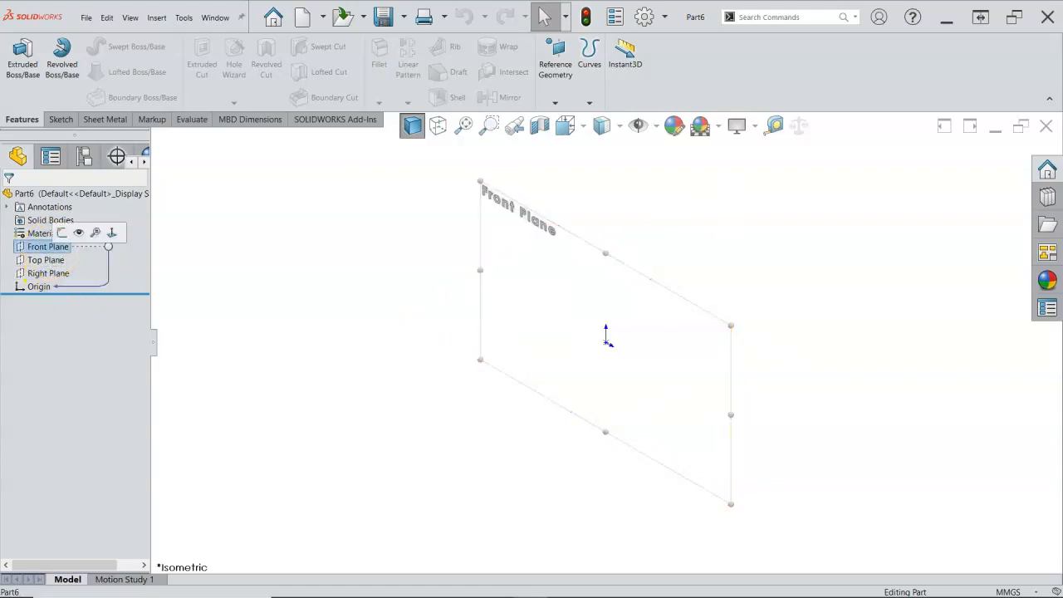
click(61, 236)
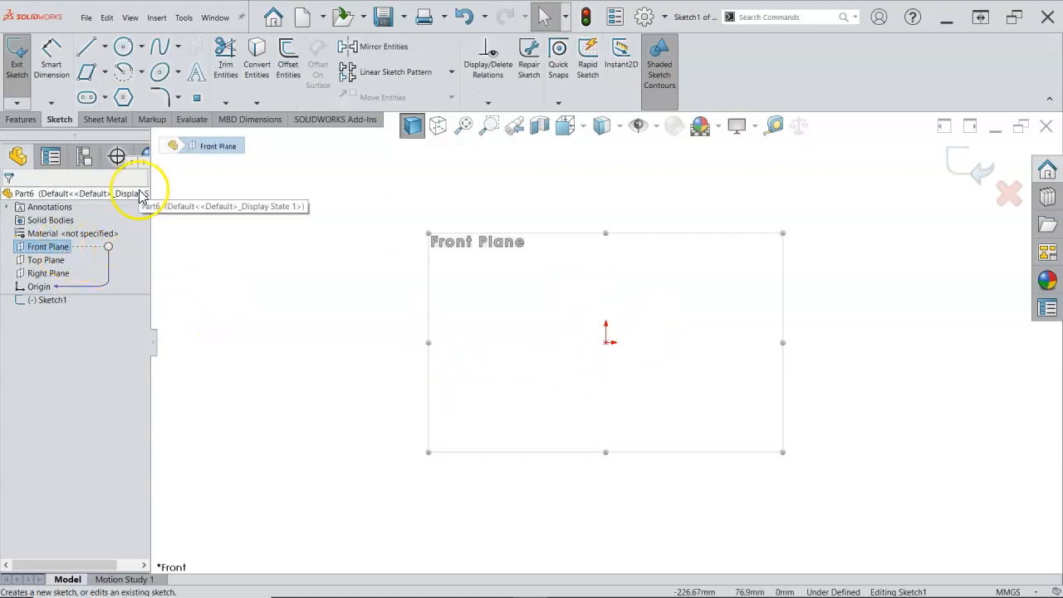
click(105, 46)
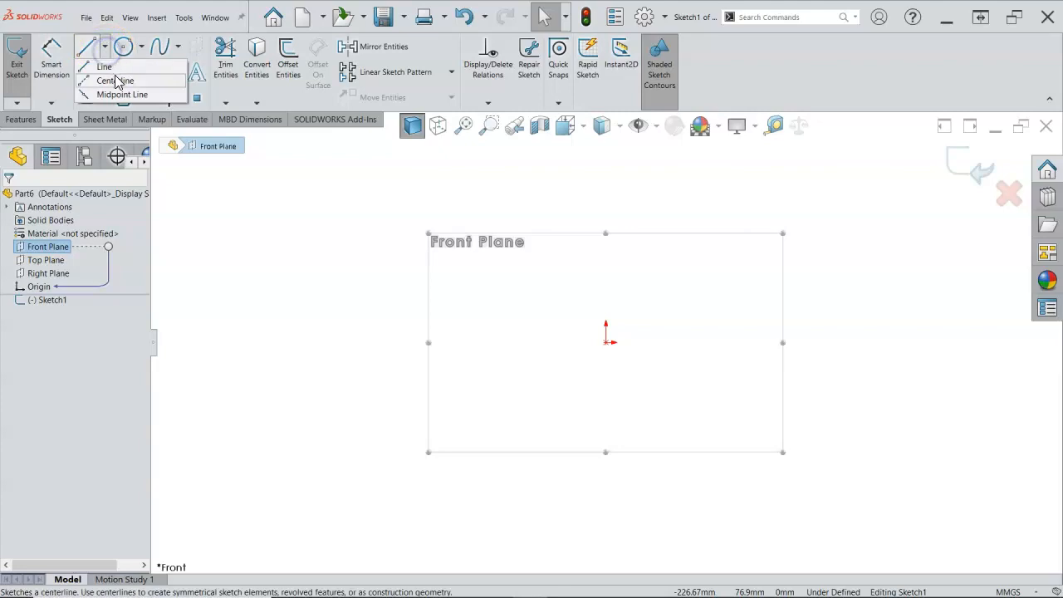
click(118, 80)
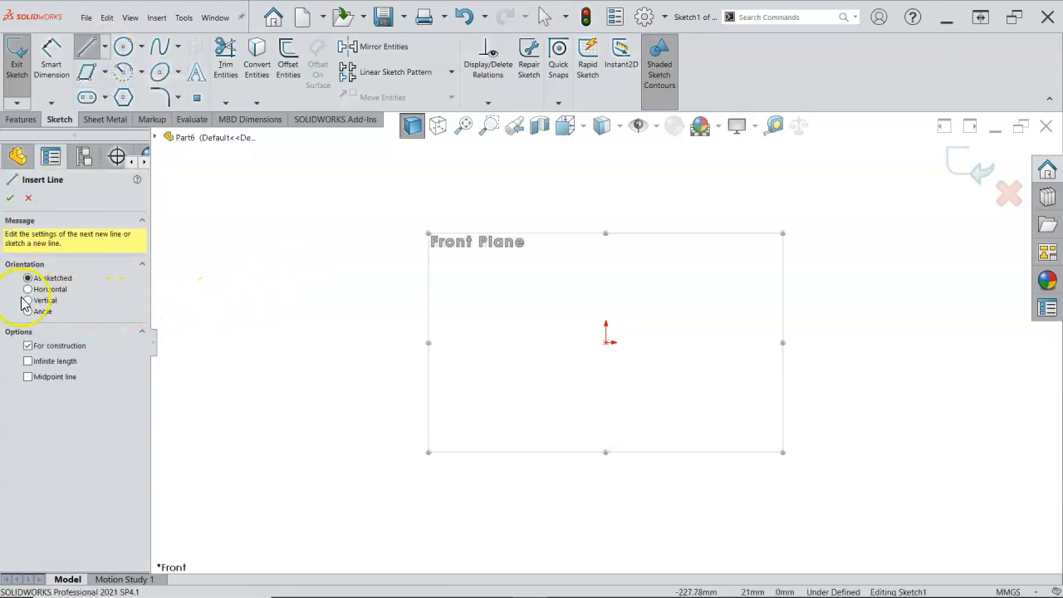
click(27, 300)
click(52, 360)
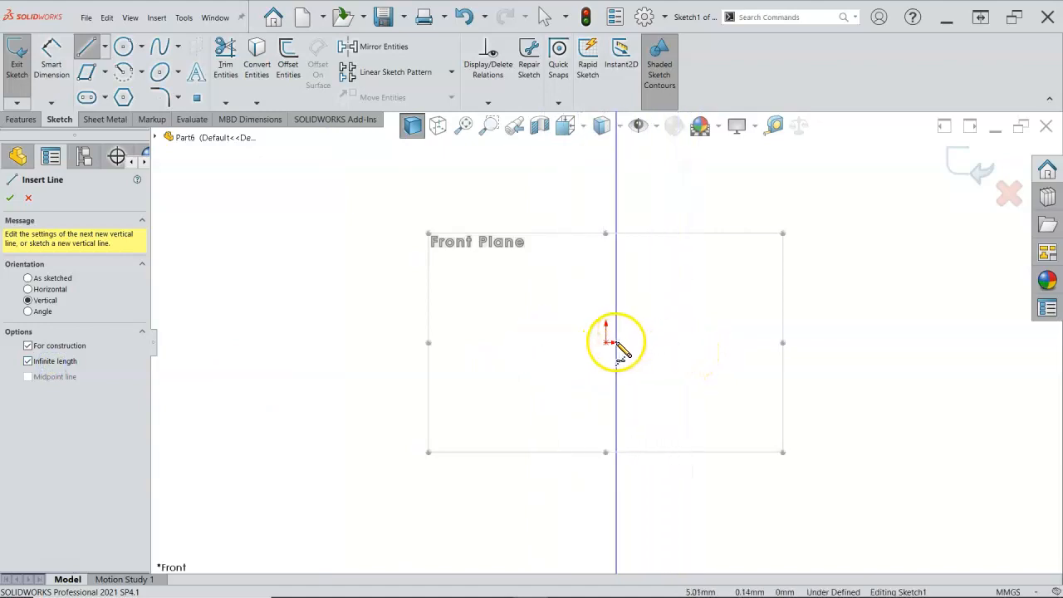
click(606, 343)
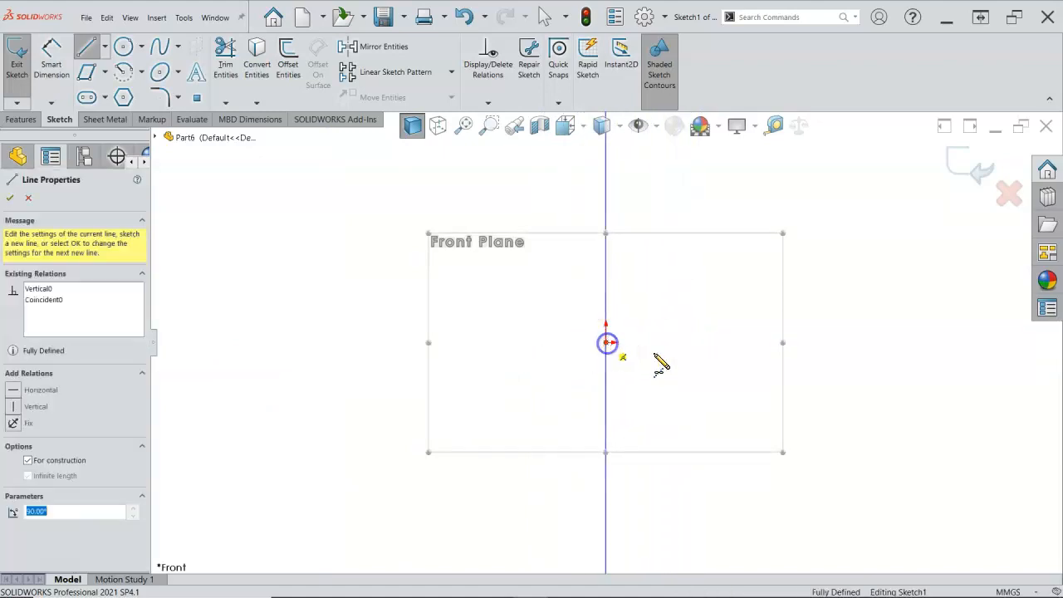
right_click(688, 352)
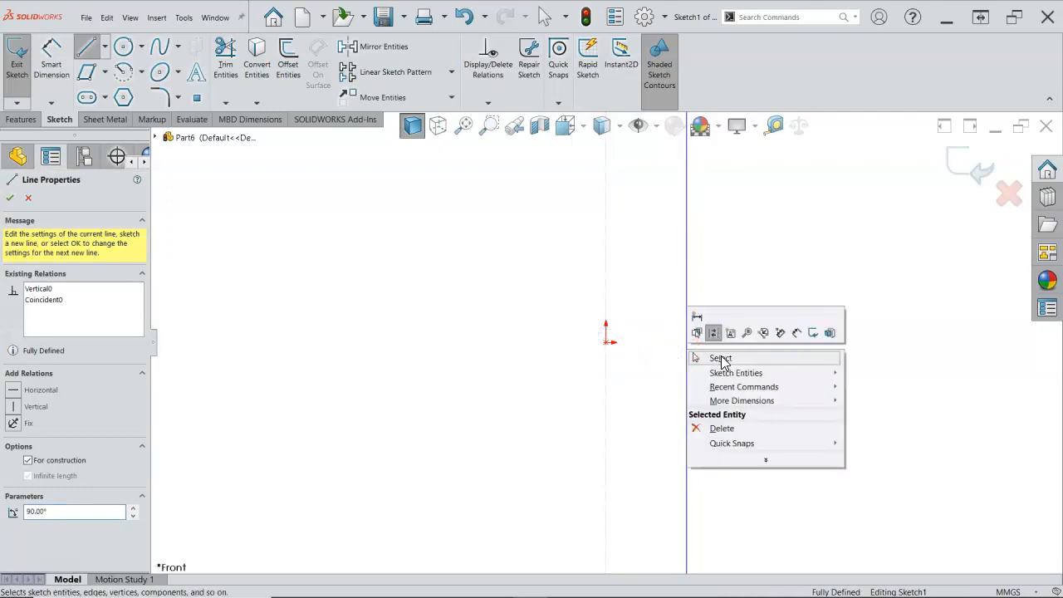
click(720, 358)
click(719, 356)
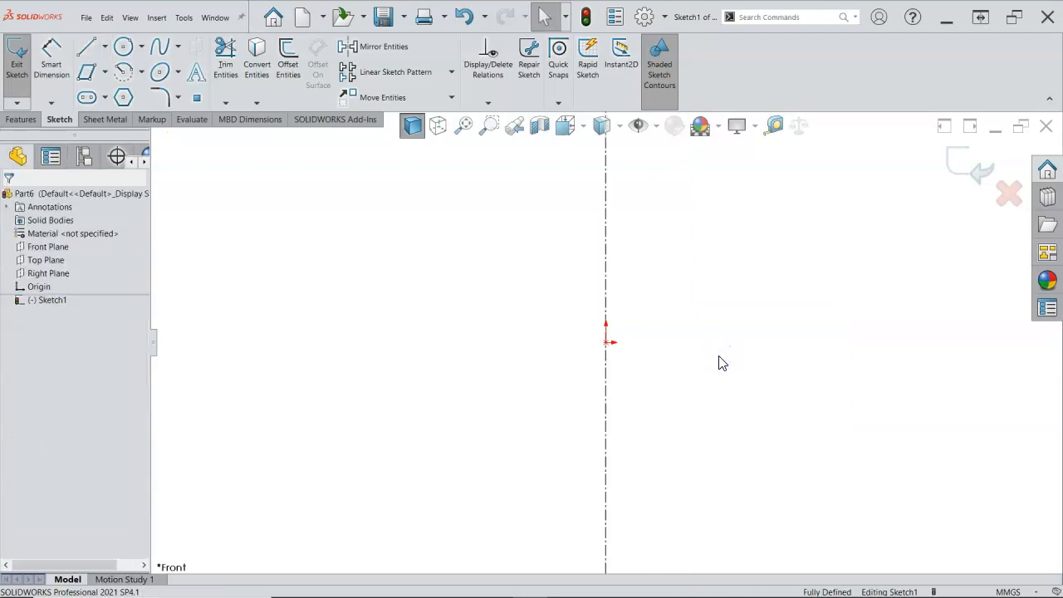
click(738, 348)
Sketch the pin's lower outline: a horizontal line about 18 mm outward from the origin and a vertical line about 18 mm up
click(84, 52)
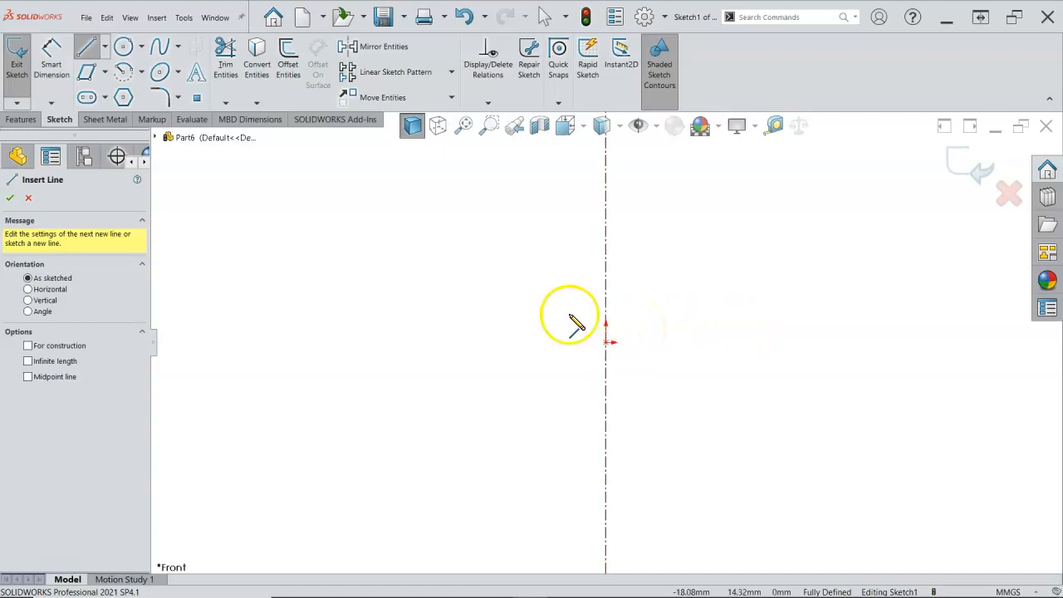
click(606, 342)
click(641, 342)
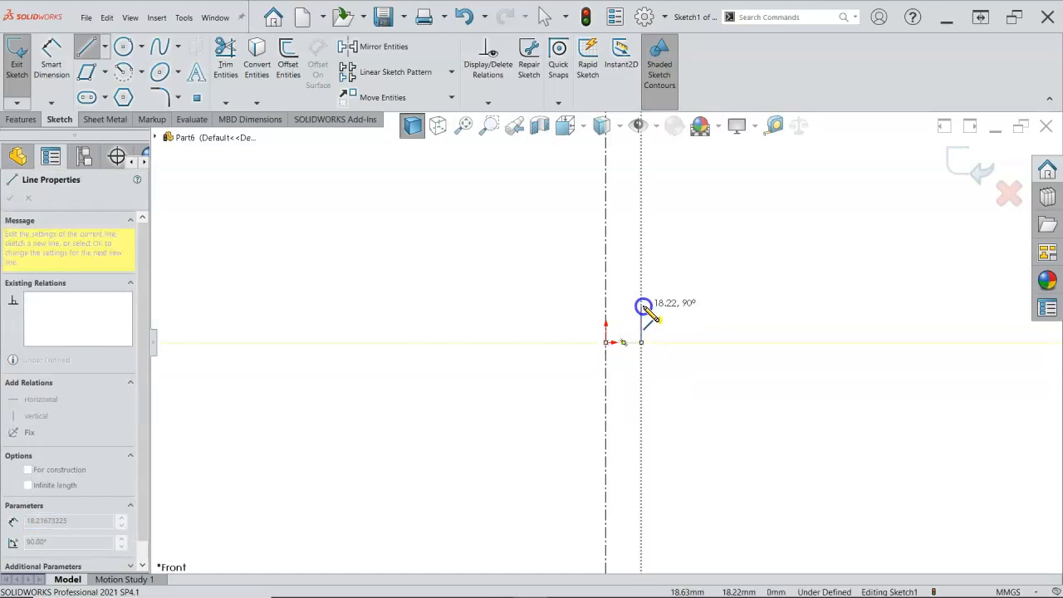
click(641, 306)
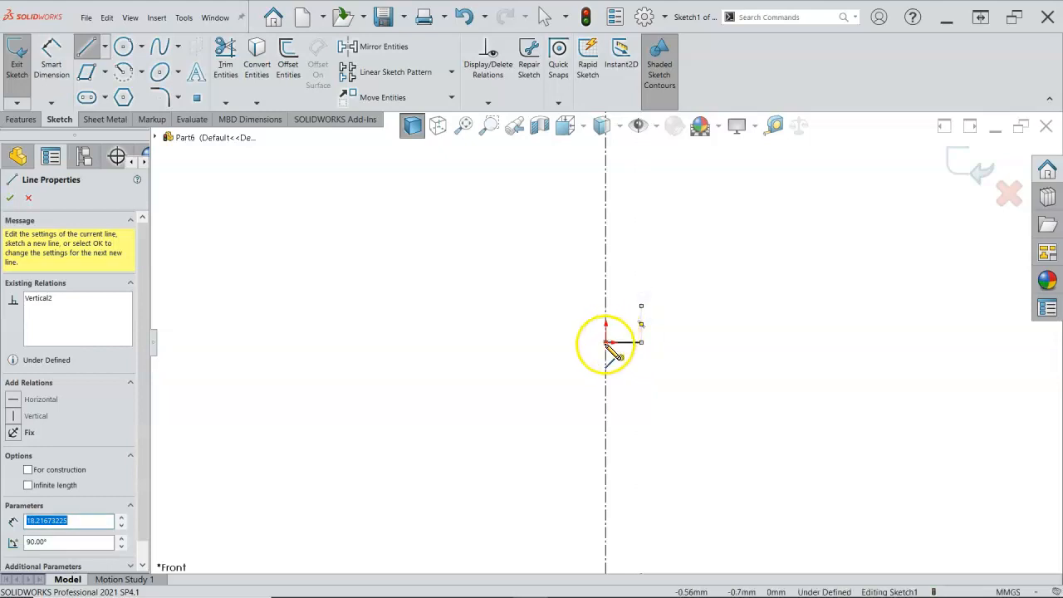
click(641, 342)
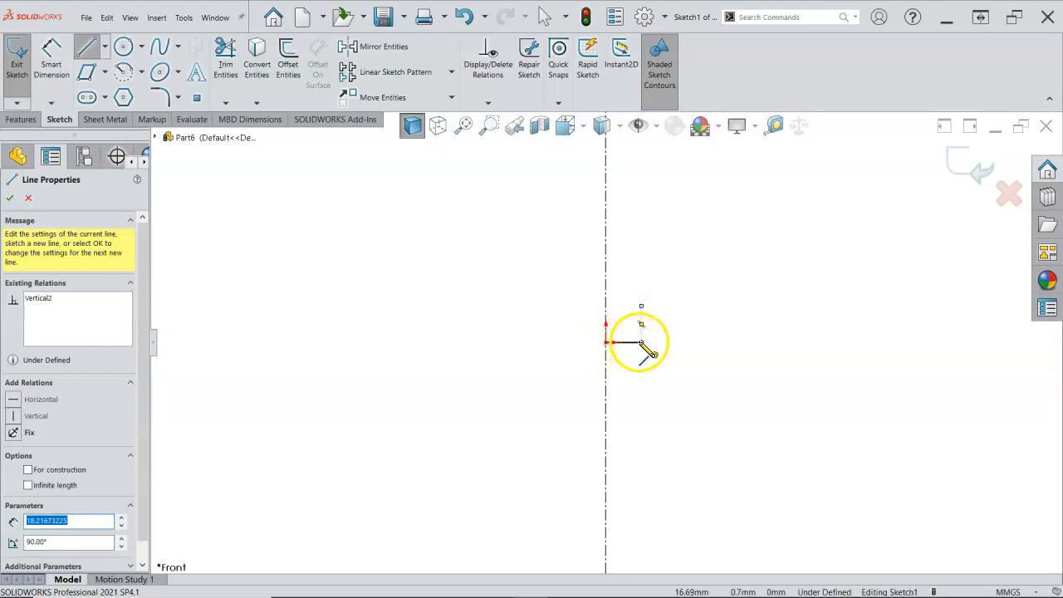
Sketch the flange outline from the lower body's upper endpoint: about 12 mm outward, a short vertical line up, and about 12 mm back inward
click(643, 305)
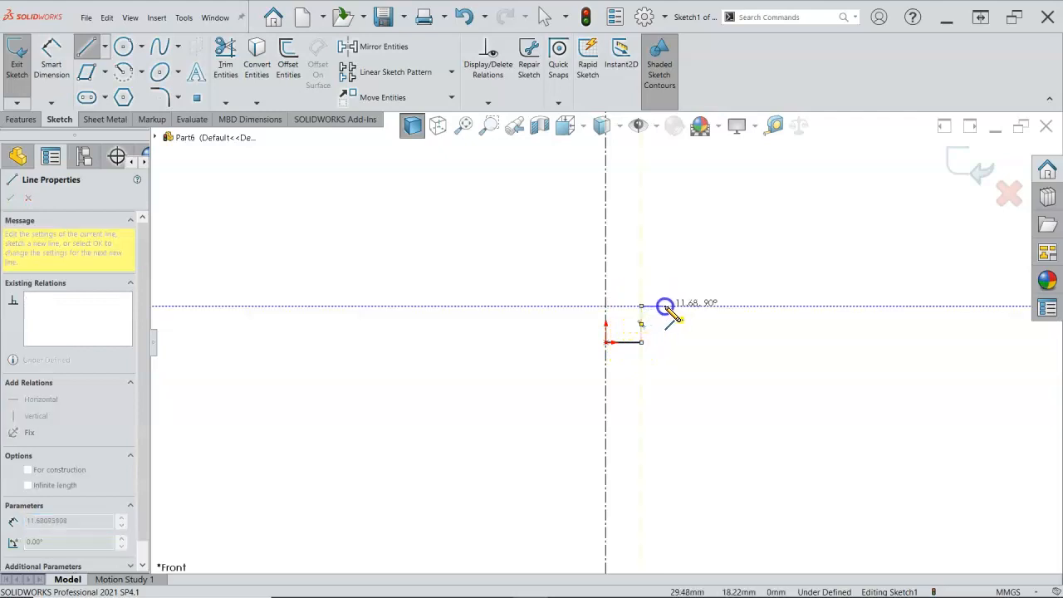
click(665, 306)
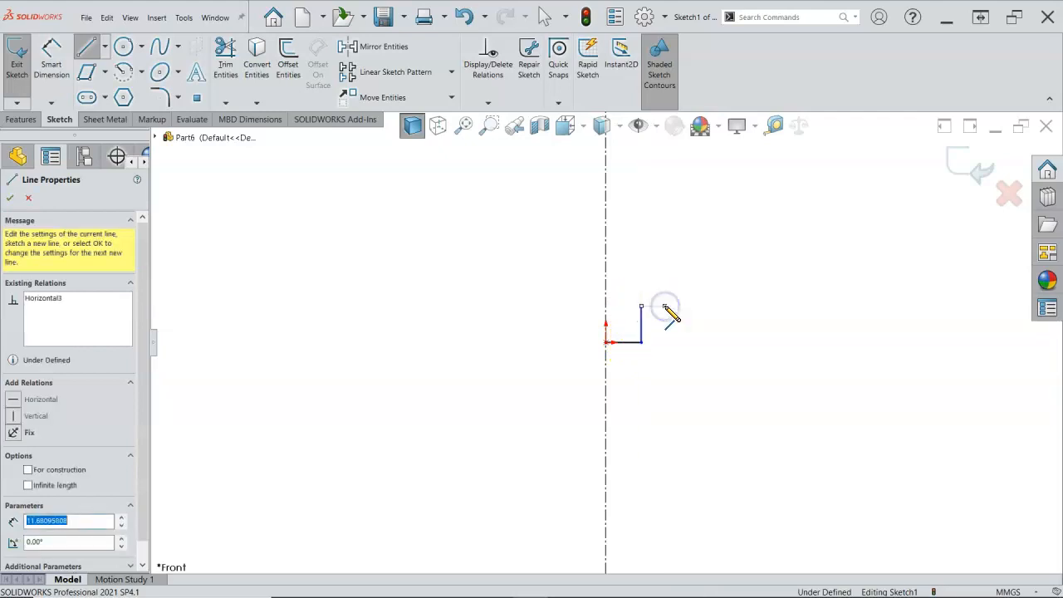
click(666, 288)
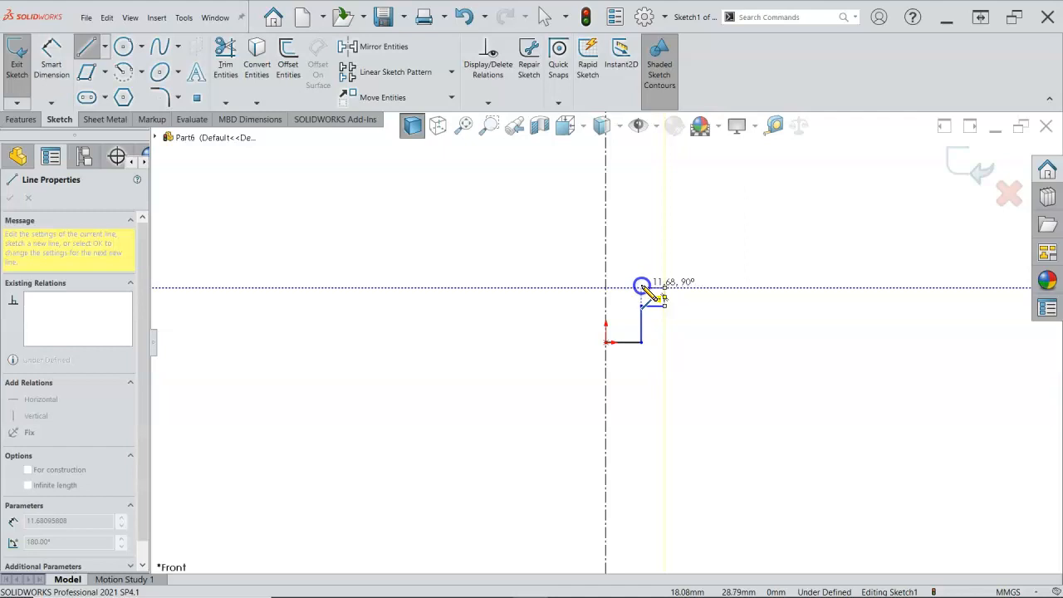
double_click(641, 286)
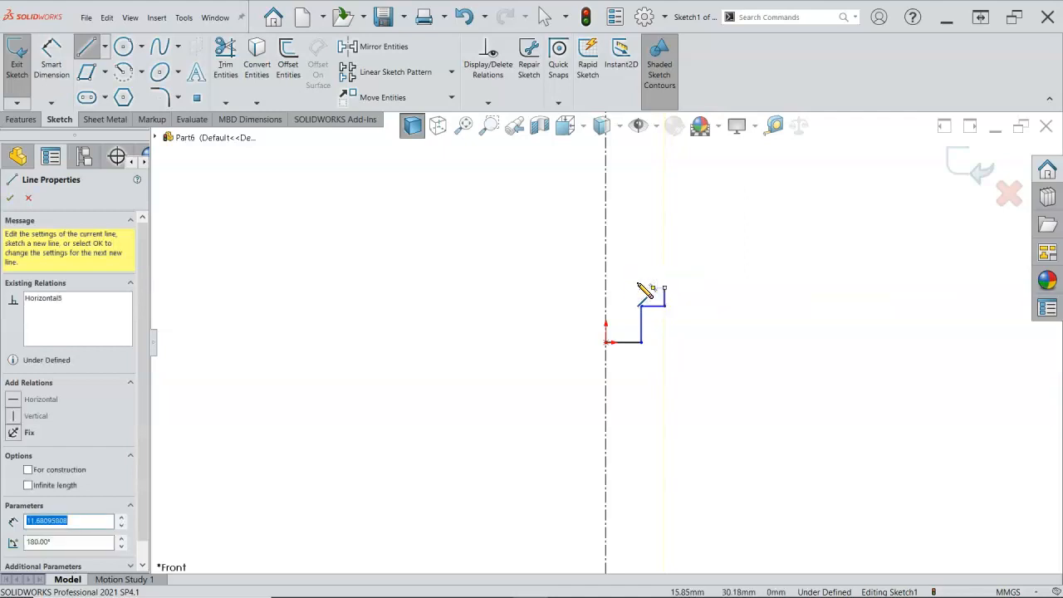
Close the half-profile above the flange with a vertical line, a horizontal line about 18 mm to the centerline and a vertical about 48 mm to the origin
click(641, 287)
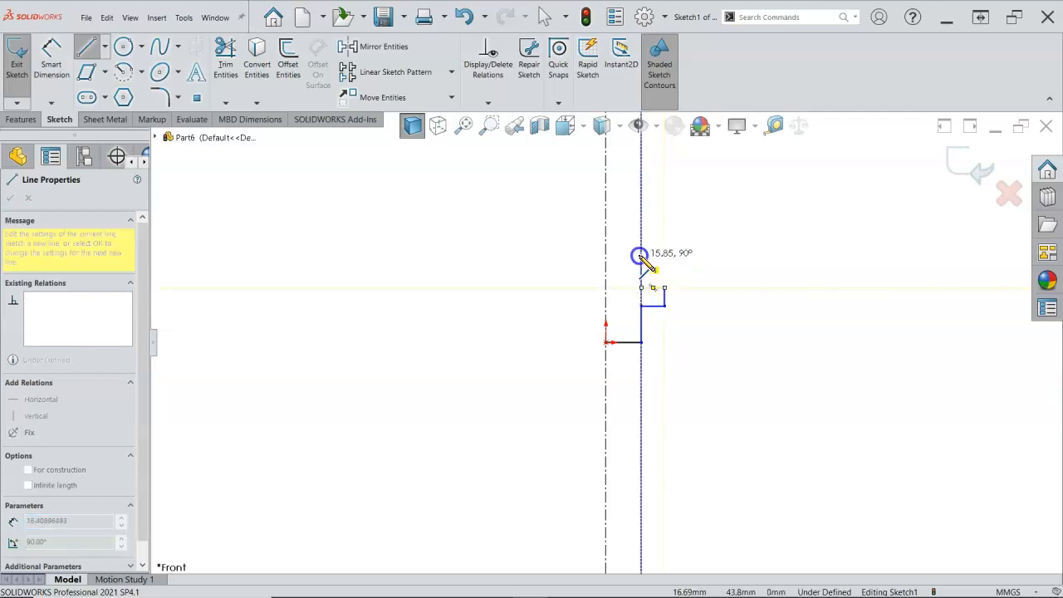
click(641, 247)
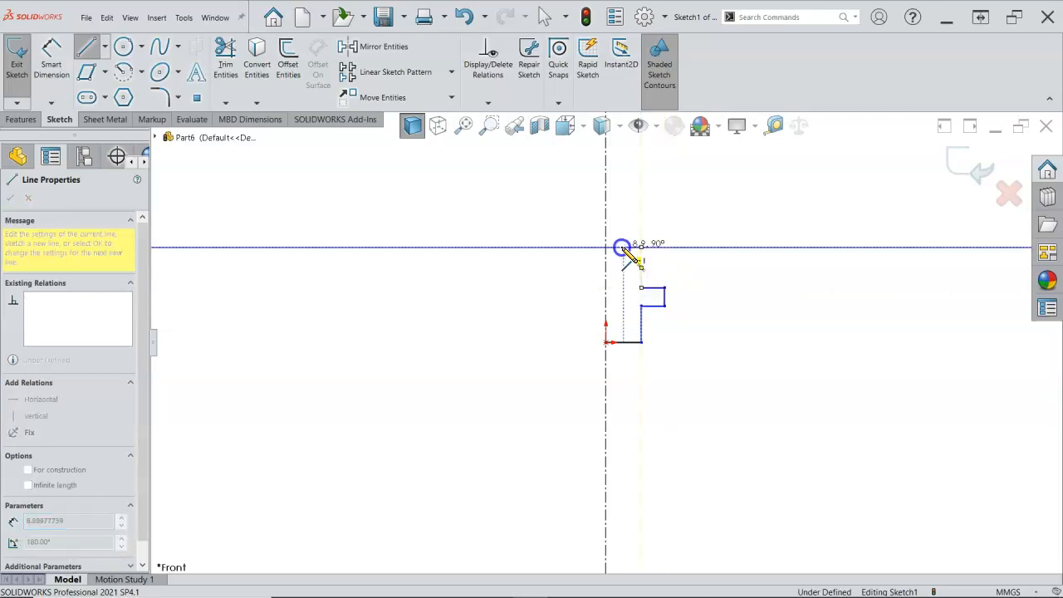
double_click(606, 247)
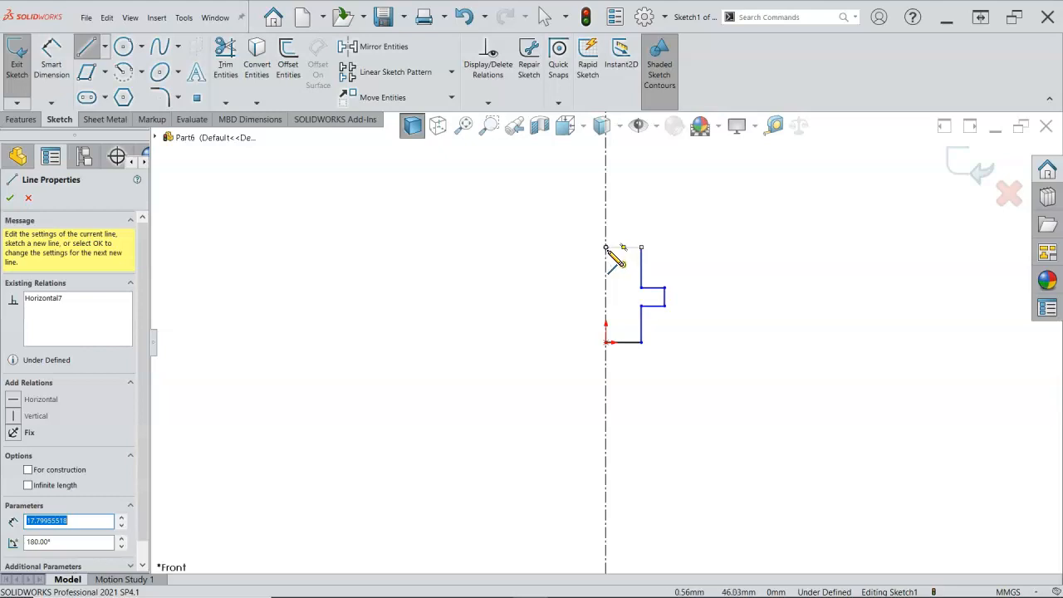
click(606, 247)
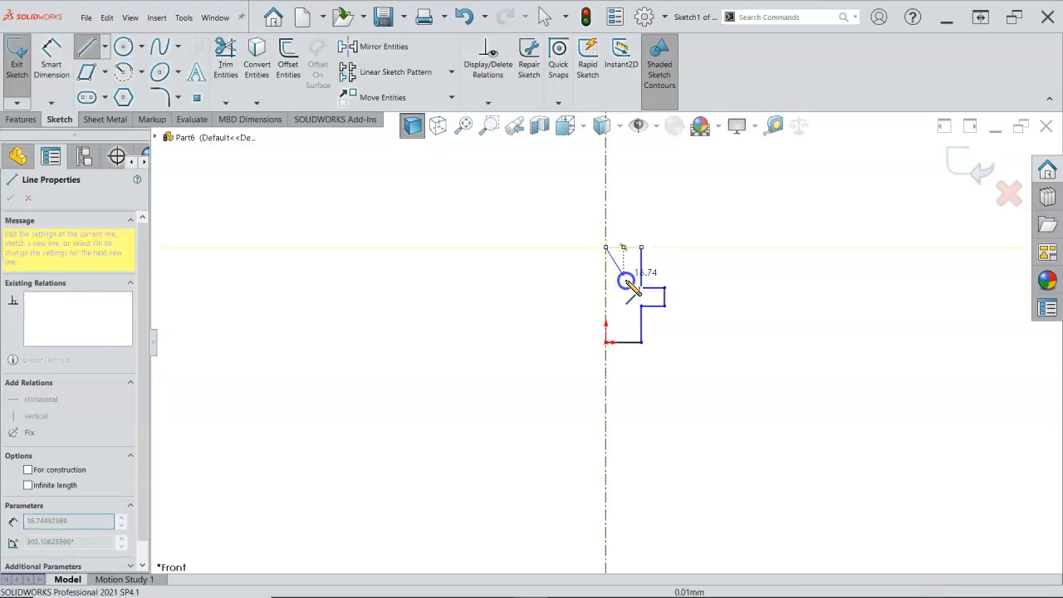
click(605, 340)
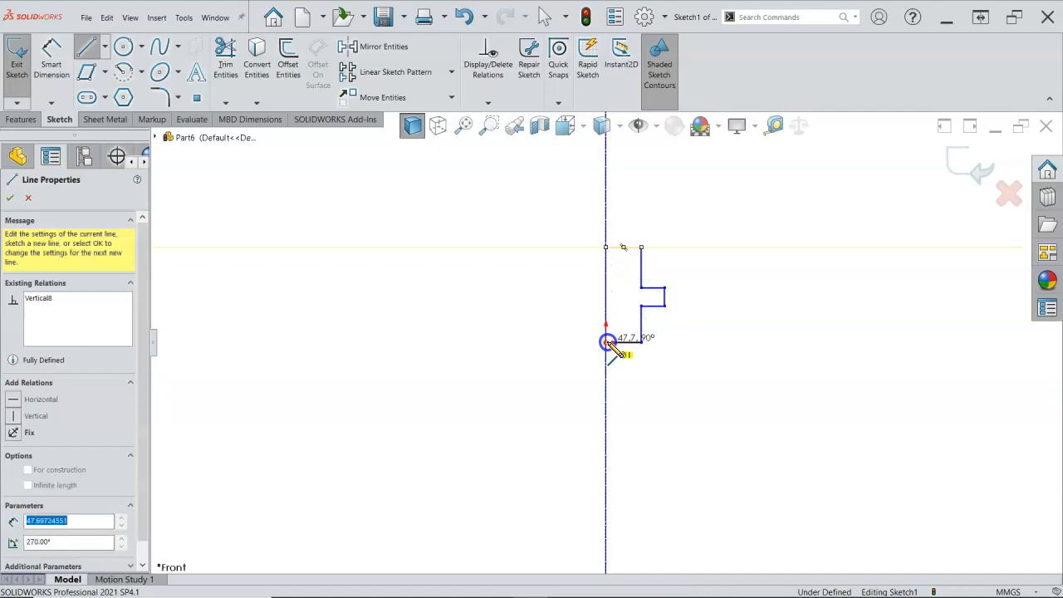
right_click(747, 241)
click(749, 246)
Shift the flange's upper edge slightly upward and add a Vertical relation between the flange's two inner corner points
scroll(692, 264, up, 4)
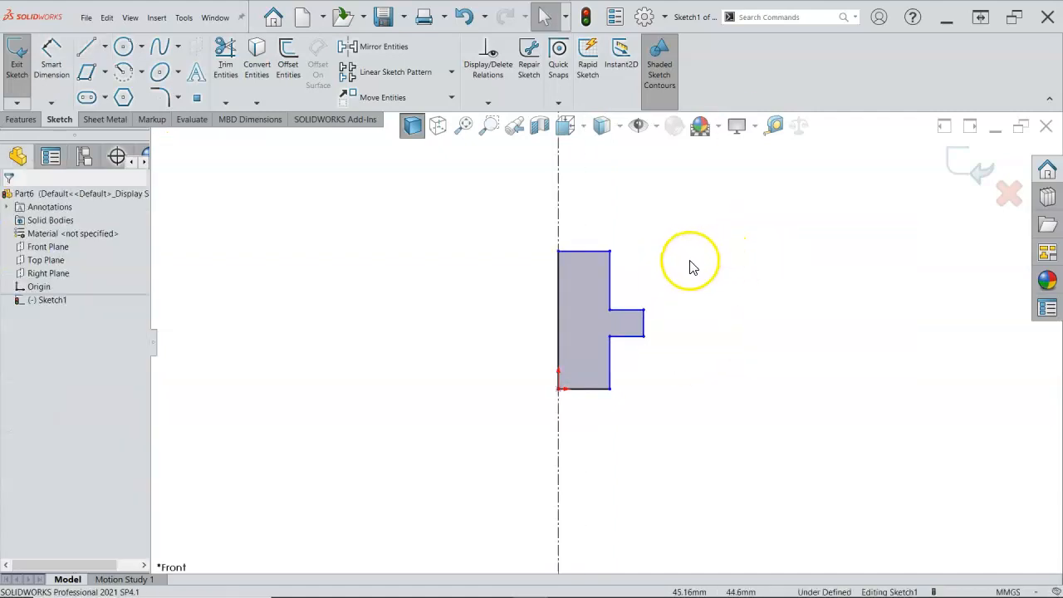
scroll(551, 330, up, 3)
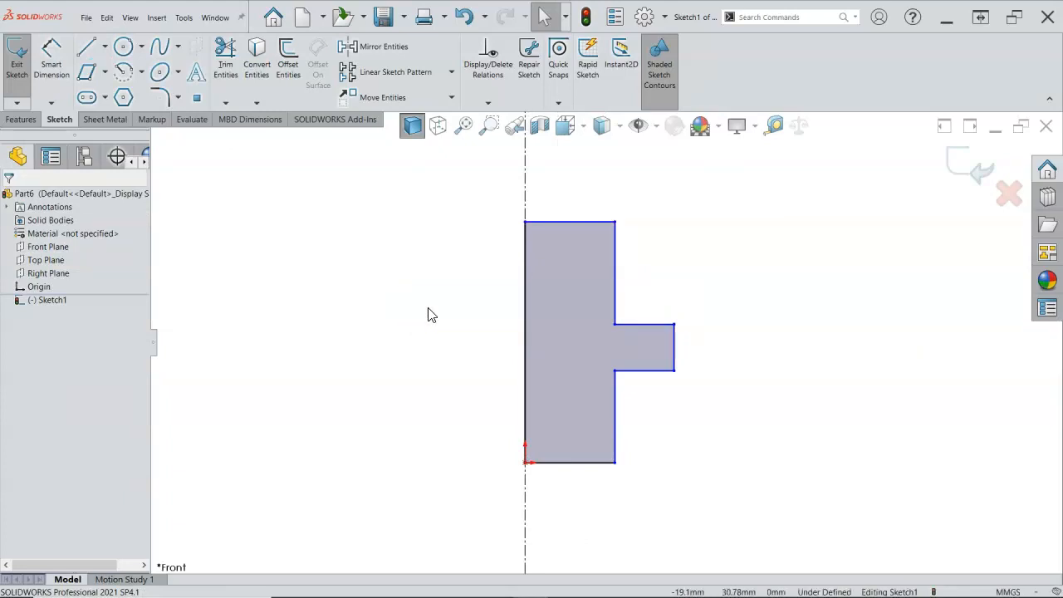
mouse_move(614, 325)
mouse_down()
mouse_move(572, 322)
mouse_move(625, 320)
mouse_move(615, 322)
mouse_up()
click(696, 397)
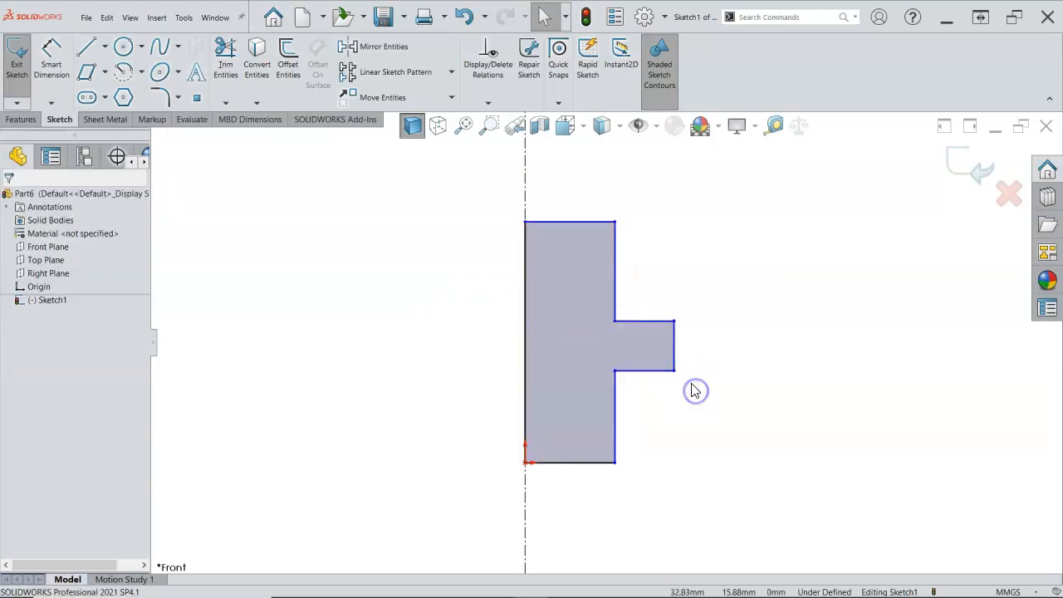
click(616, 371)
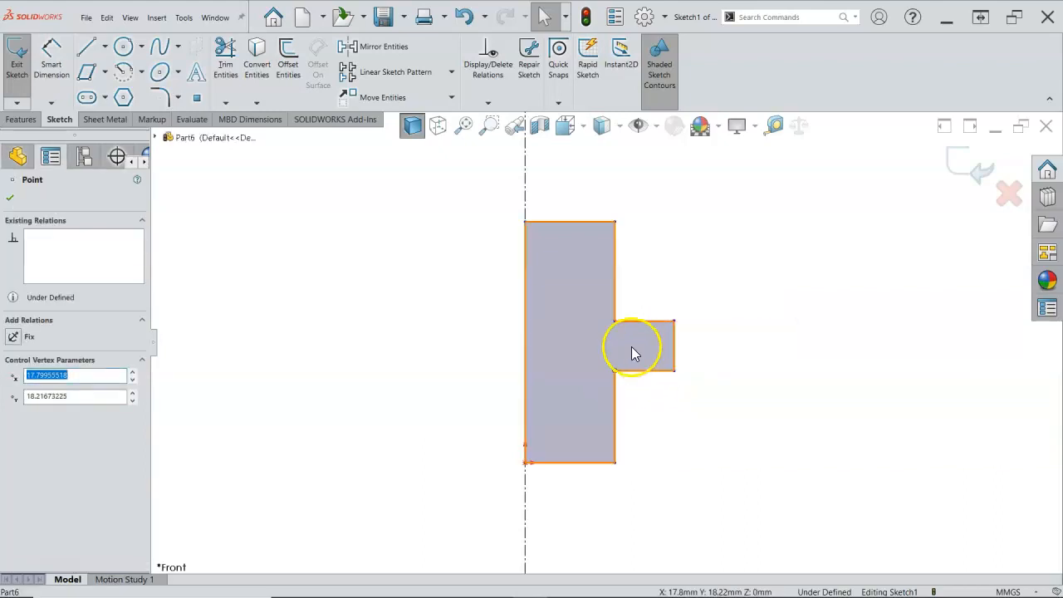
ctrl+click(614, 322)
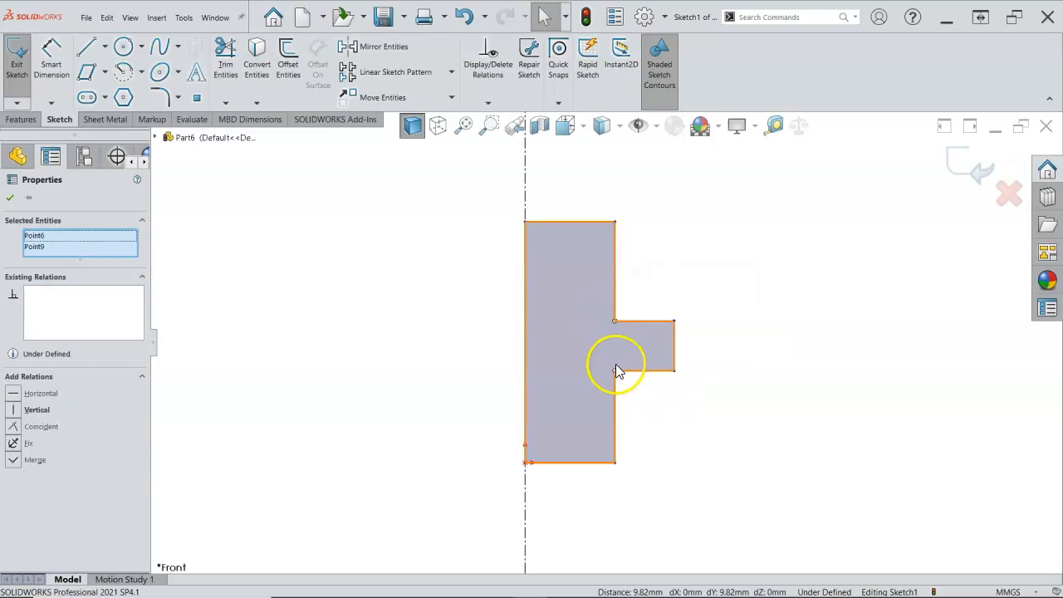
click(36, 410)
click(640, 441)
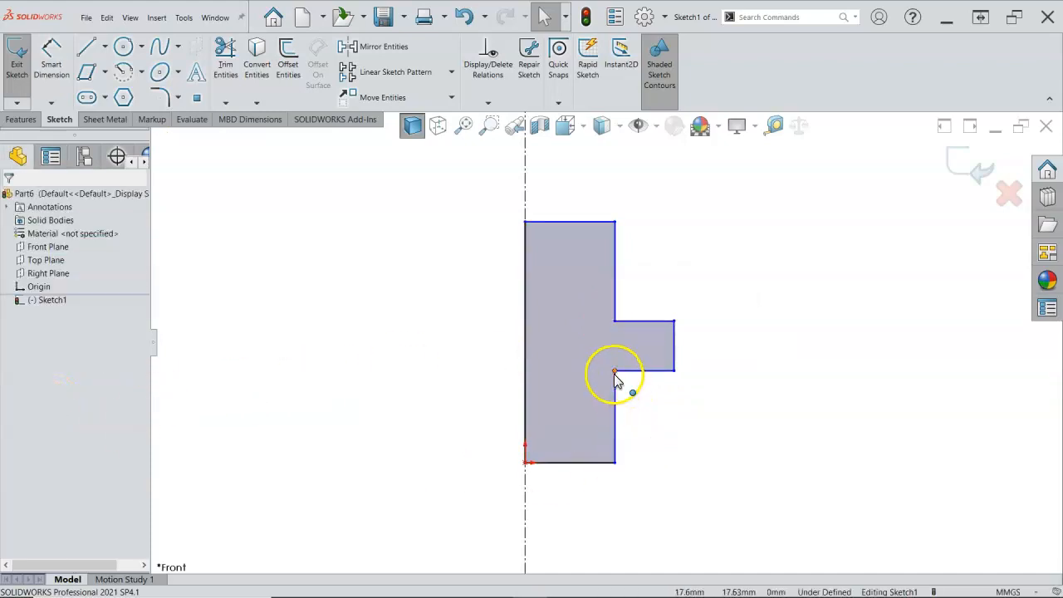
Check the relations available between the flange's lower inner corner point and the vertical line above the flange
click(614, 372)
ctrl+click(616, 294)
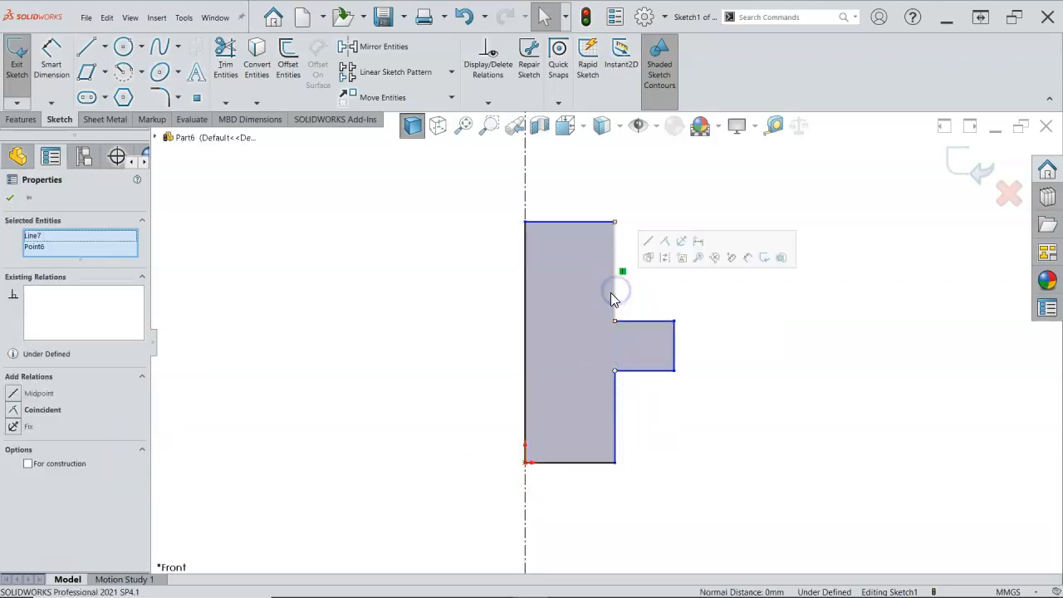
click(38, 410)
click(676, 407)
Check the relations available between the vertical lines below and above the flange, and between the flange's two inner corners
click(616, 415)
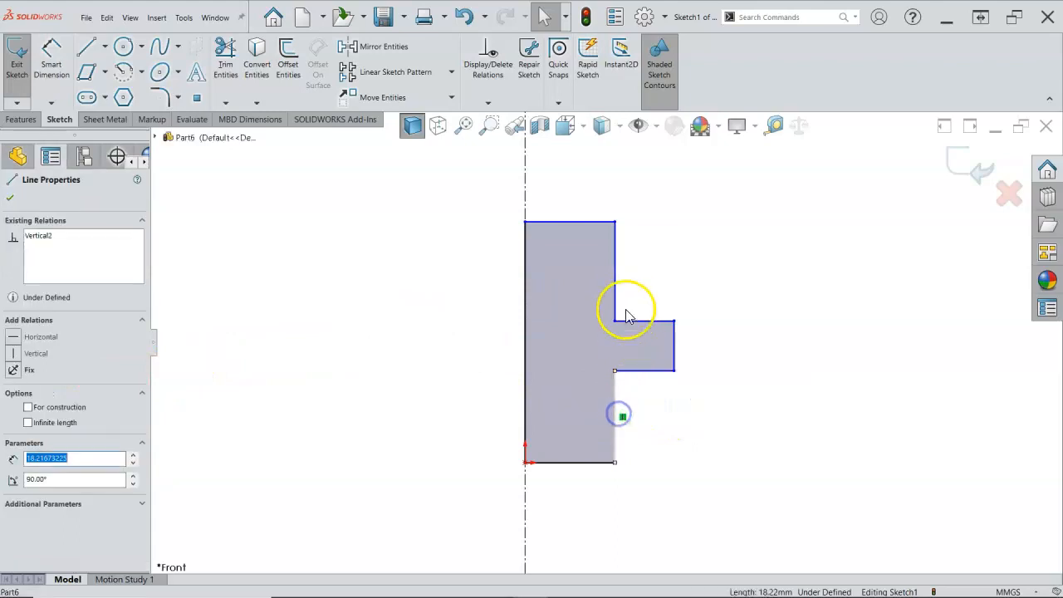
ctrl+click(615, 282)
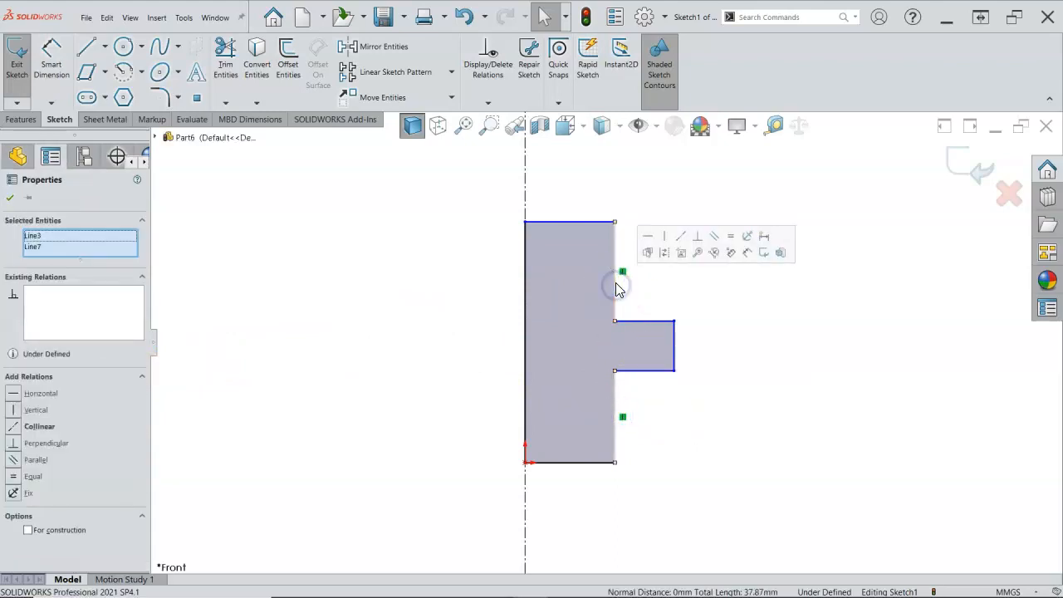
click(686, 444)
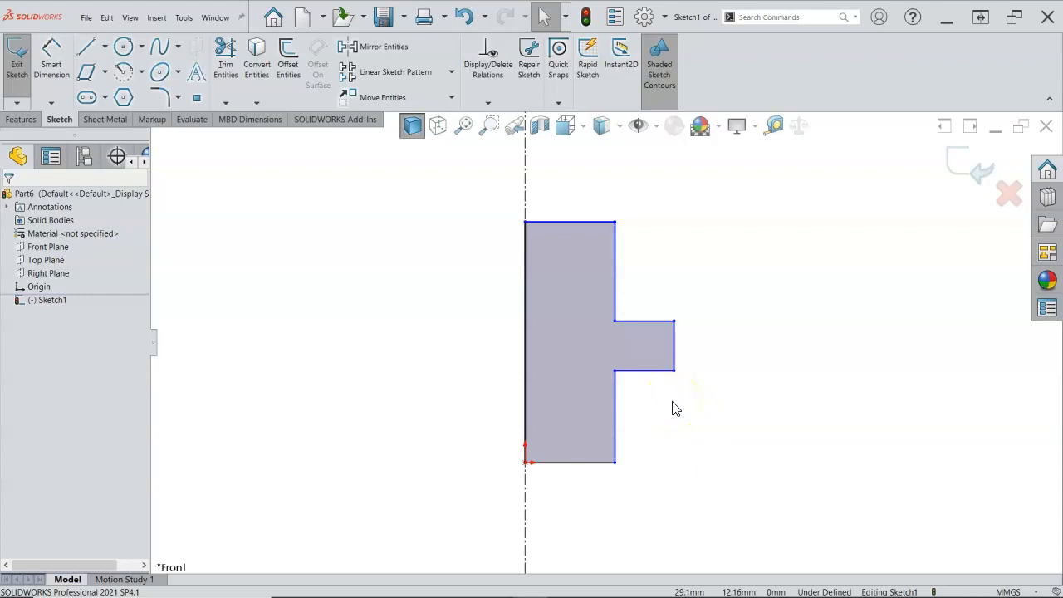
click(616, 370)
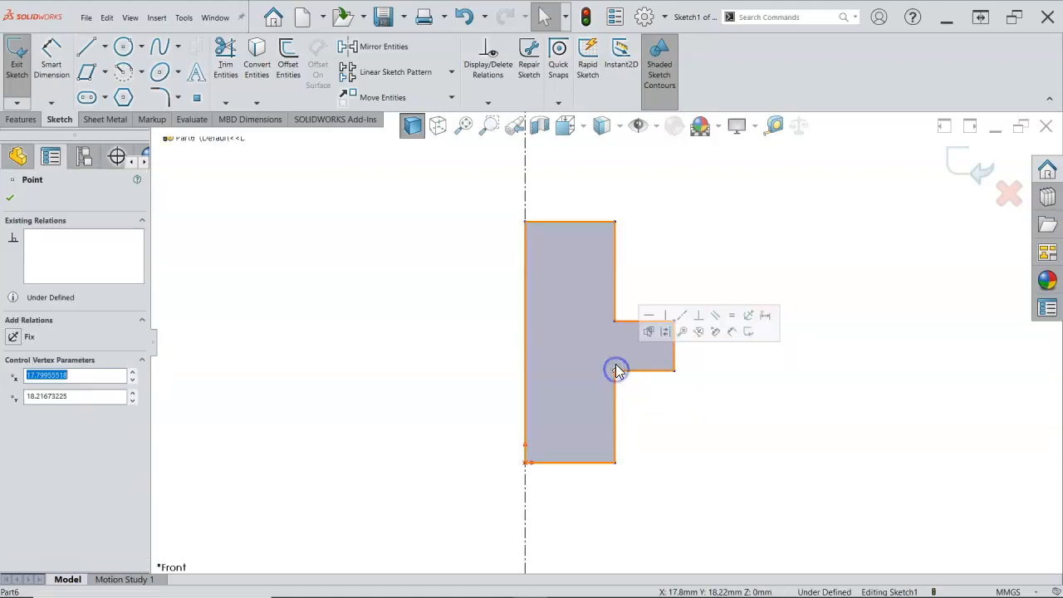
ctrl+click(616, 321)
click(663, 272)
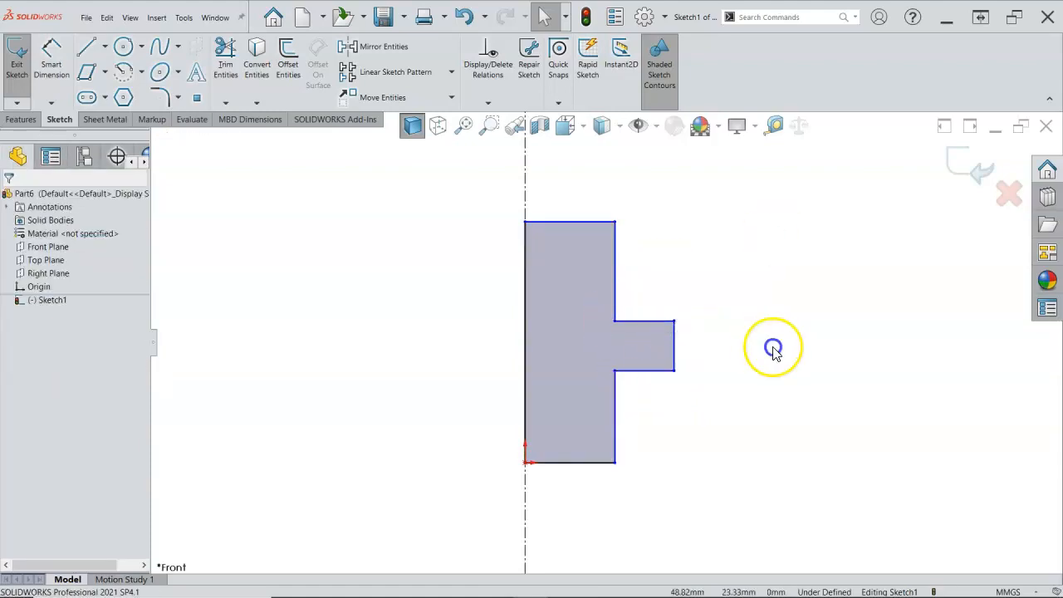
Move the body's outer corner points to widen the profile to about 21 mm and set its height to about 47 mm
mouse_move(614, 322)
mouse_down()
mouse_move(573, 324)
mouse_move(633, 317)
mouse_up()
click(639, 208)
mouse_move(634, 223)
mouse_down()
mouse_move(589, 261)
mouse_move(633, 209)
mouse_move(684, 205)
mouse_move(664, 231)
mouse_move(783, 226)
mouse_move(675, 232)
mouse_move(640, 357)
mouse_move(584, 457)
mouse_move(461, 473)
mouse_up()
mouse_move(495, 502)
mouse_down()
mouse_move(610, 314)
mouse_move(615, 240)
mouse_move(632, 226)
mouse_up()
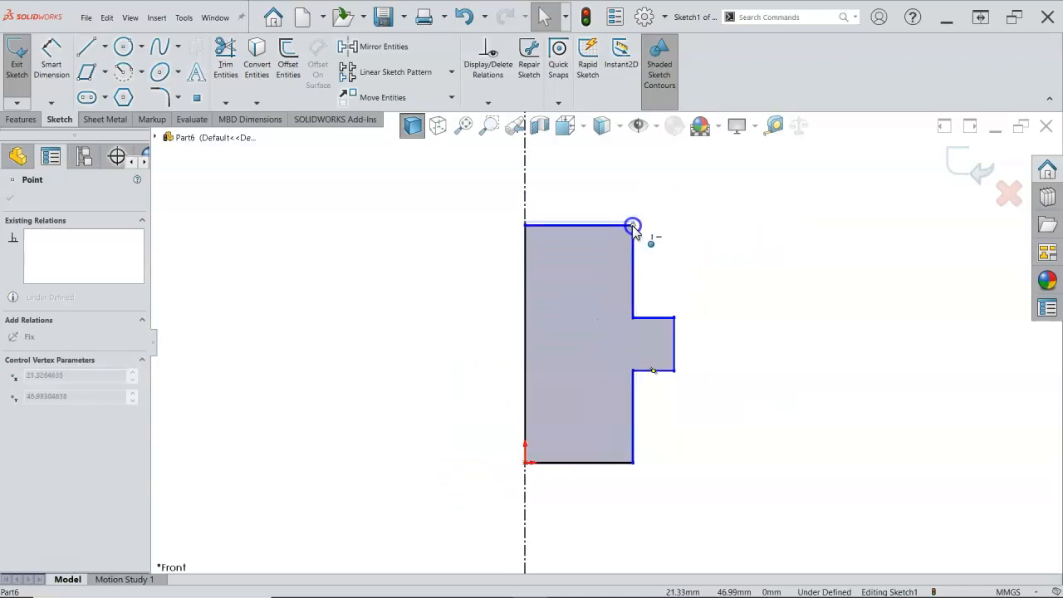
click(722, 264)
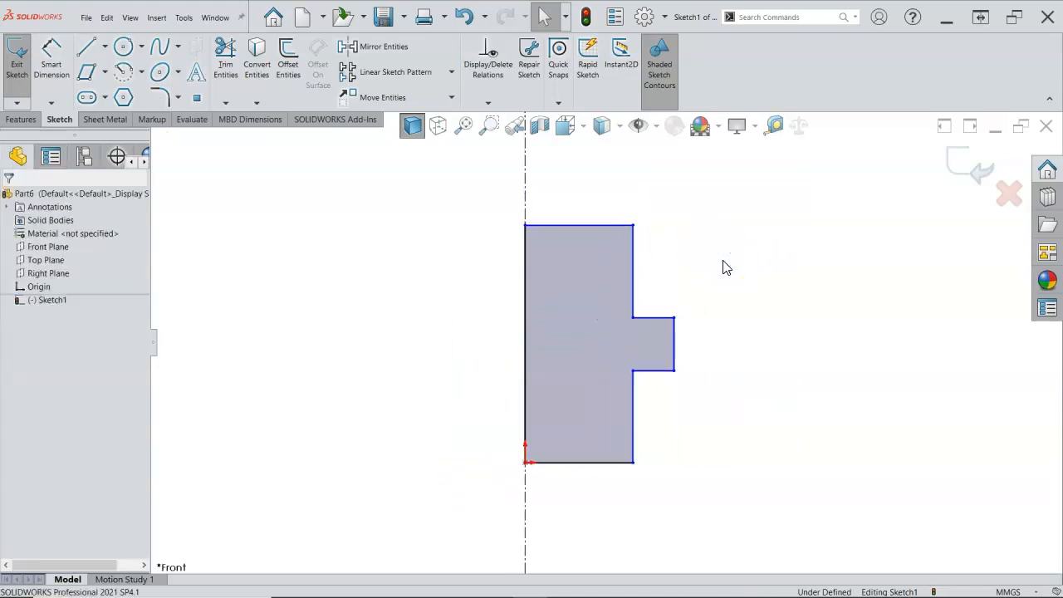
Dimension the profile's overall height along the centerline at 12 mm
right_click(724, 265)
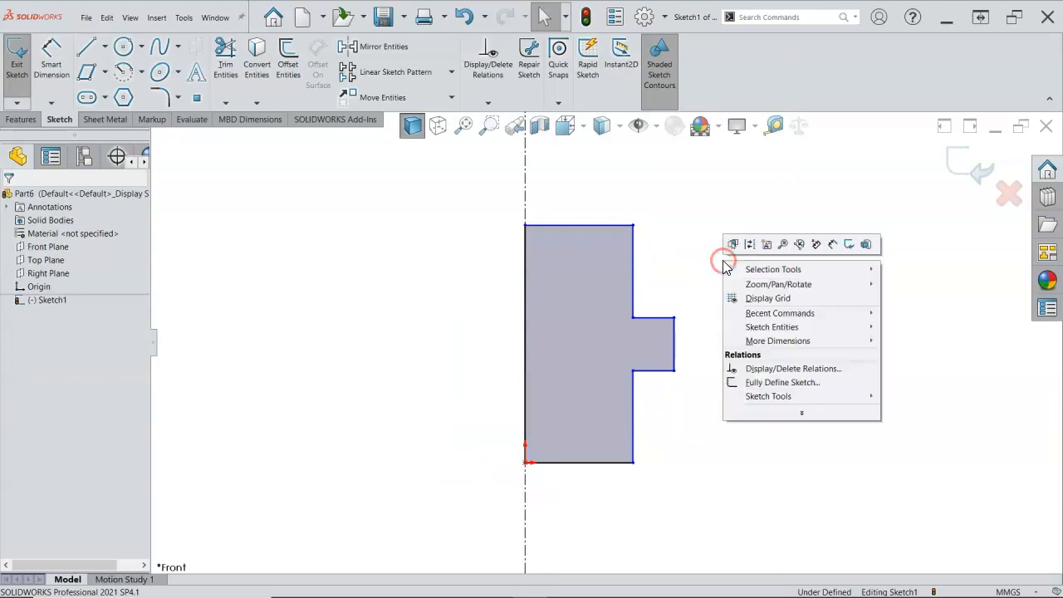
click(832, 243)
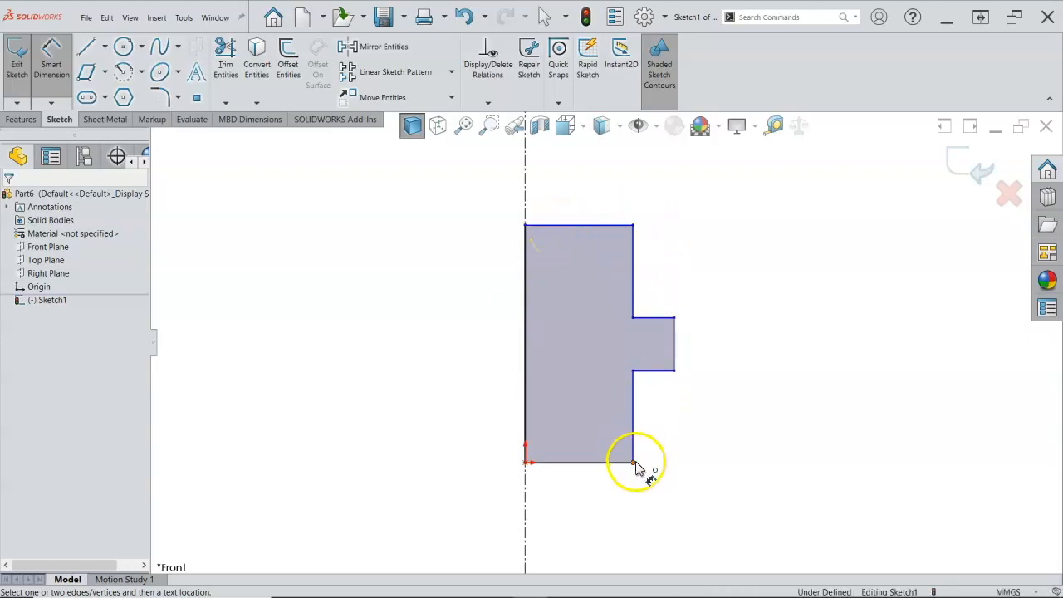
drag(528, 343, 395, 344)
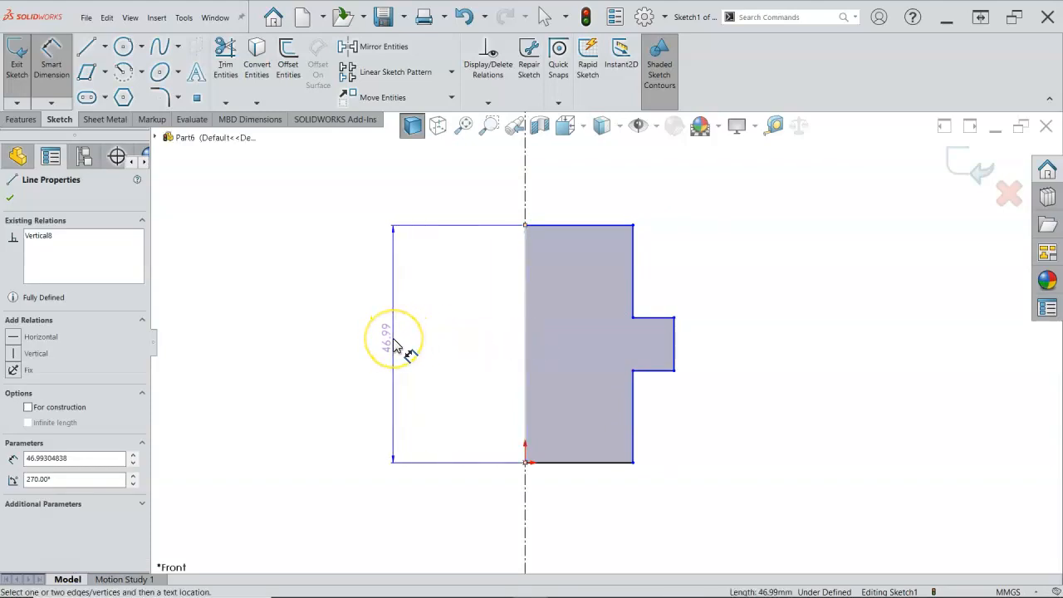
click(408, 397)
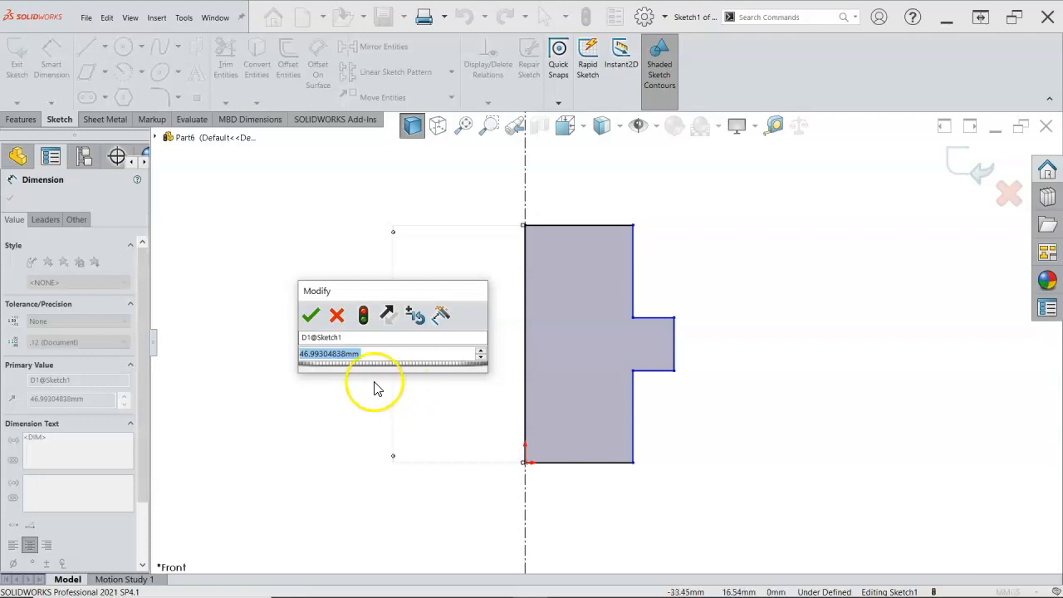
text(1)
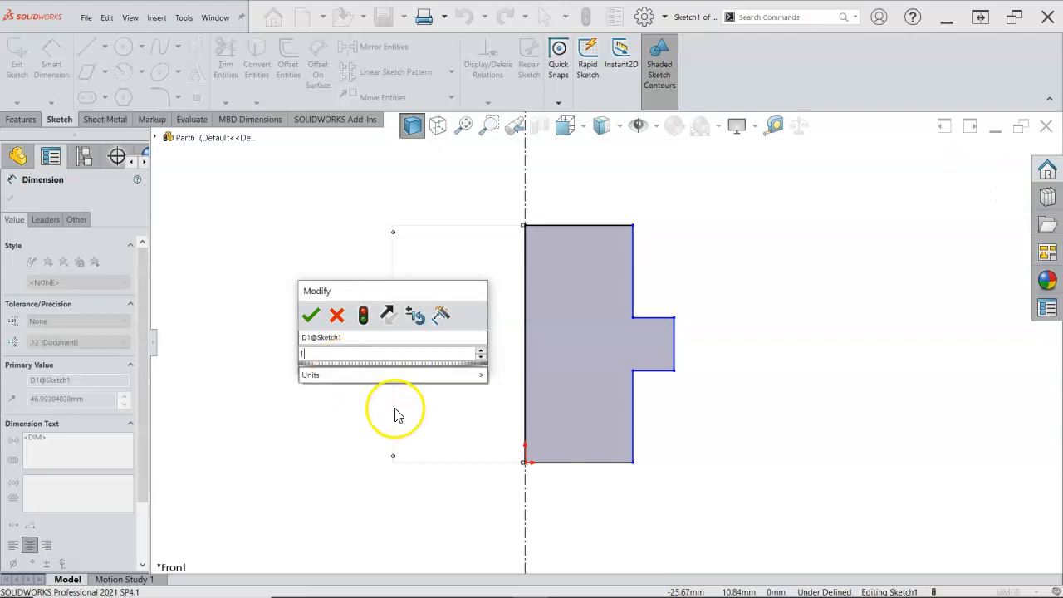
text(2)
key(Return)
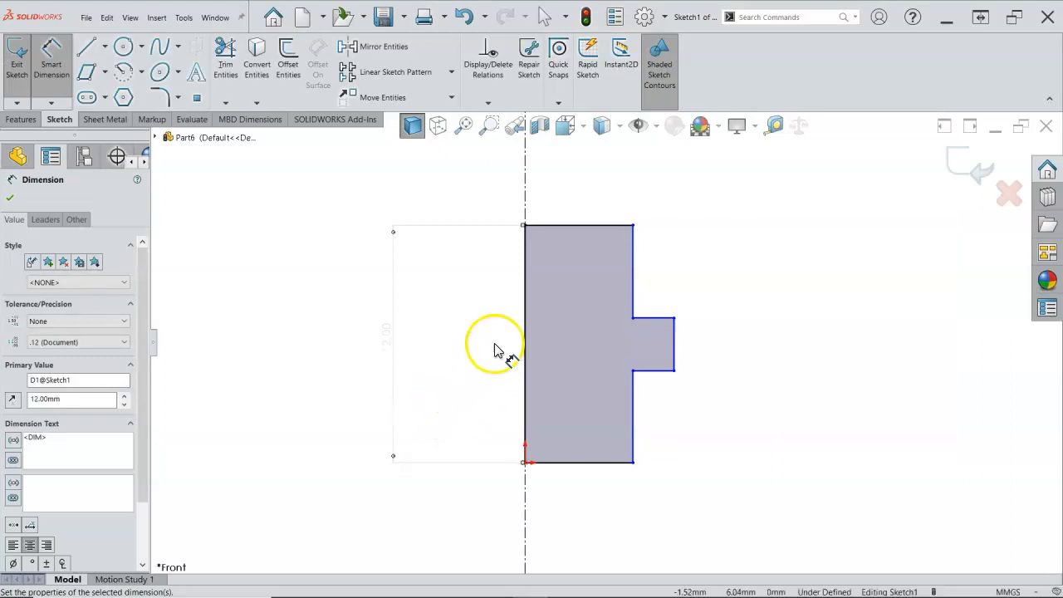
Dimension the vertical edges below and above the flange at 5 mm each
click(634, 422)
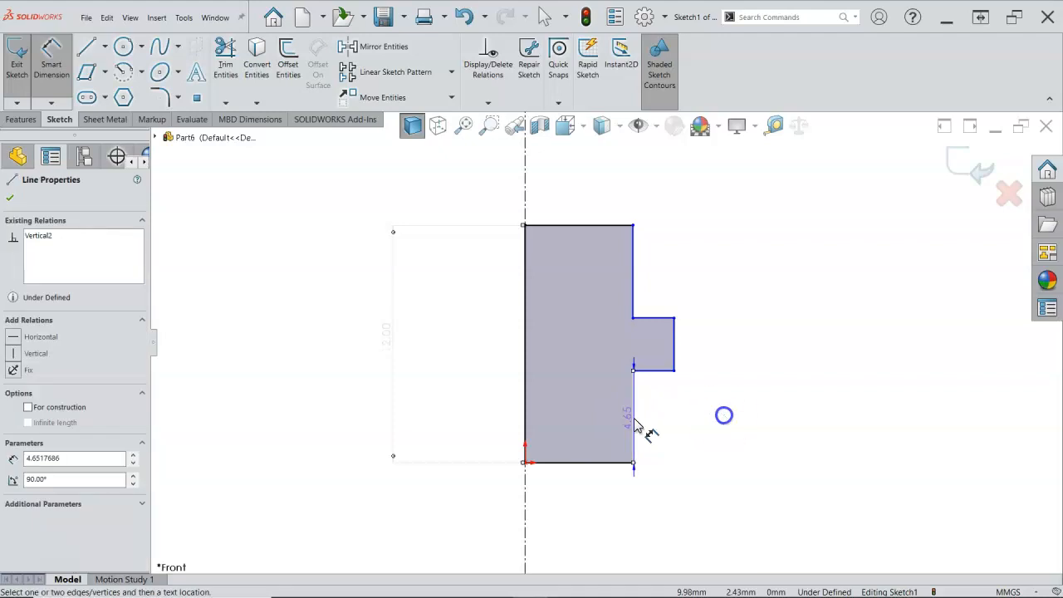
click(732, 414)
text(5)
key(Return)
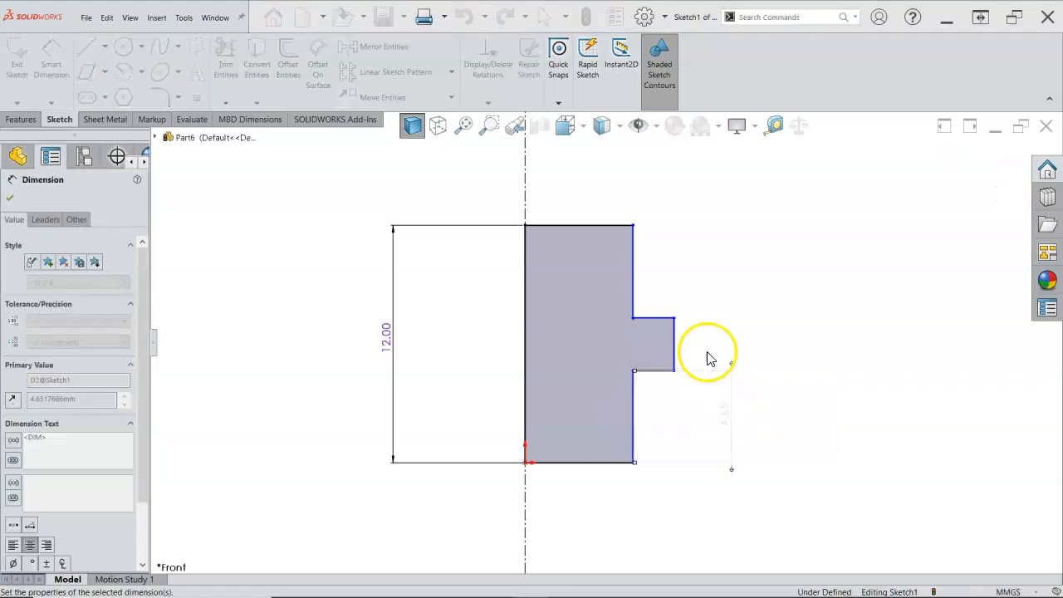
click(636, 286)
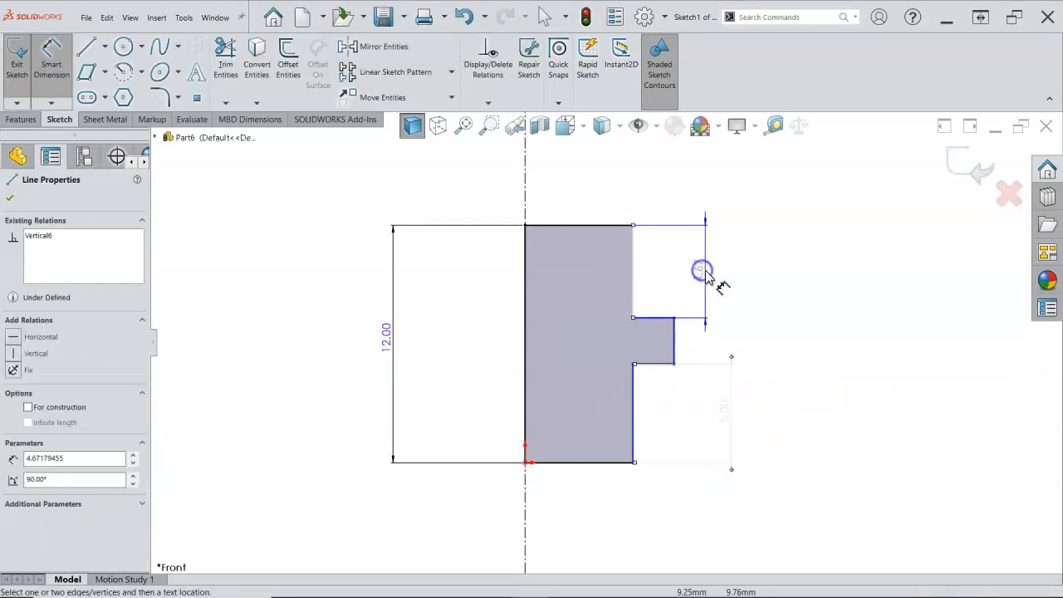
click(731, 265)
text(5)
key(Return)
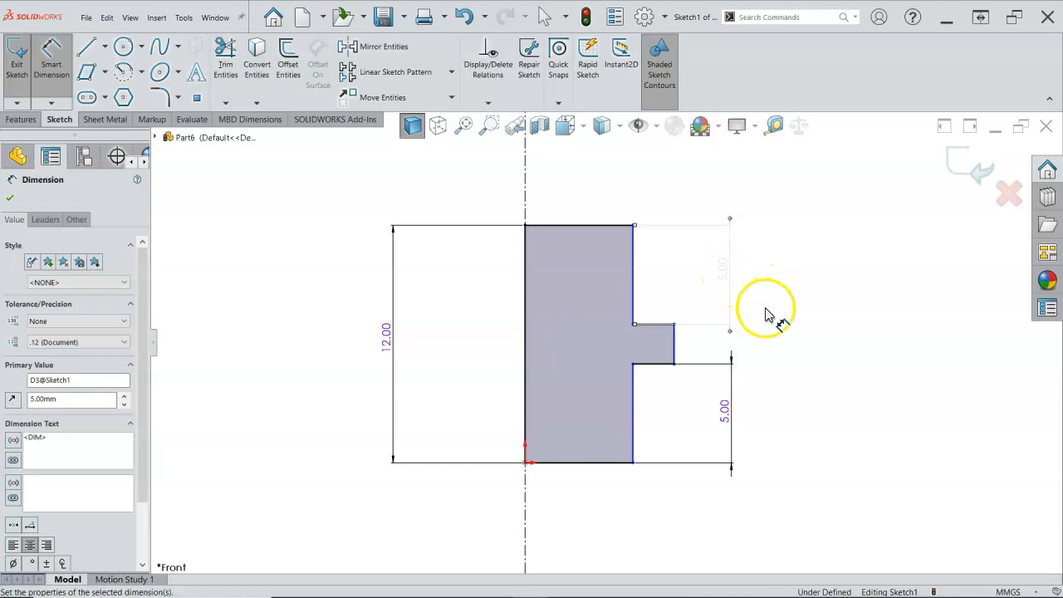
Dimension the flange's outer vertical edge as a driven dimension and leave the dimension tool
click(674, 348)
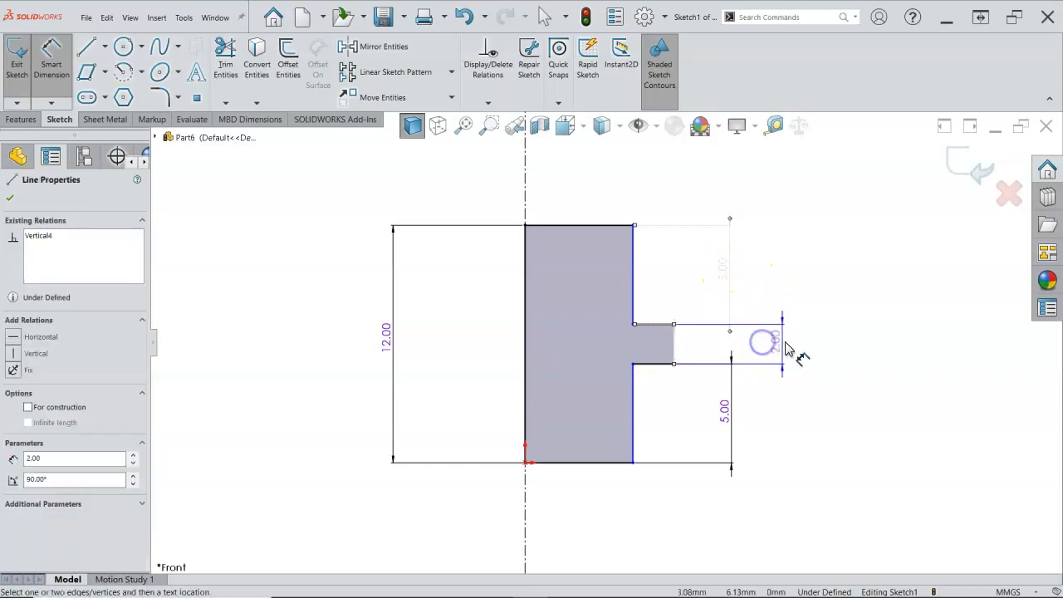
click(788, 349)
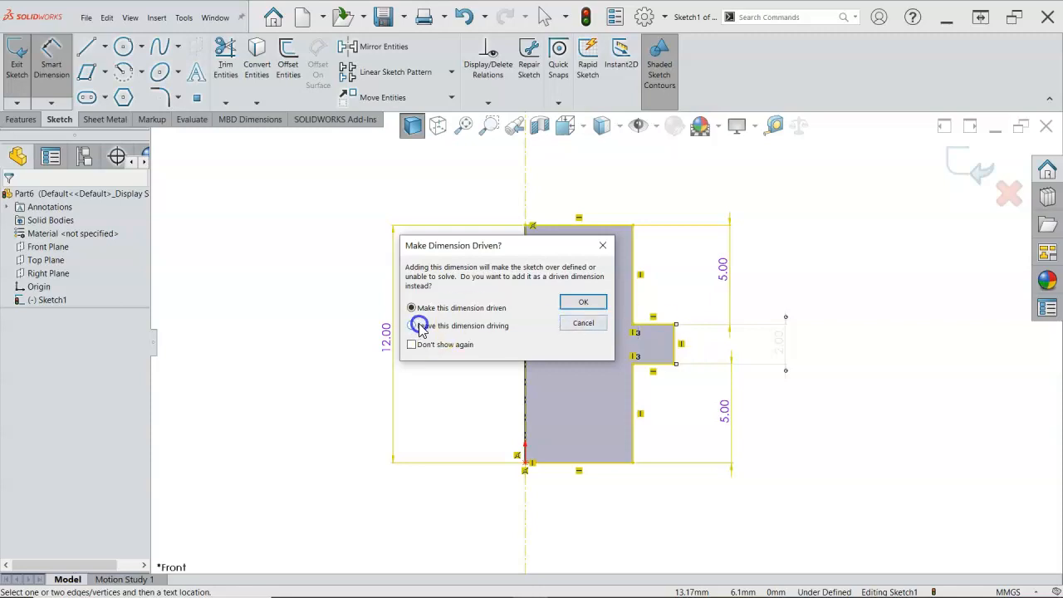
click(577, 304)
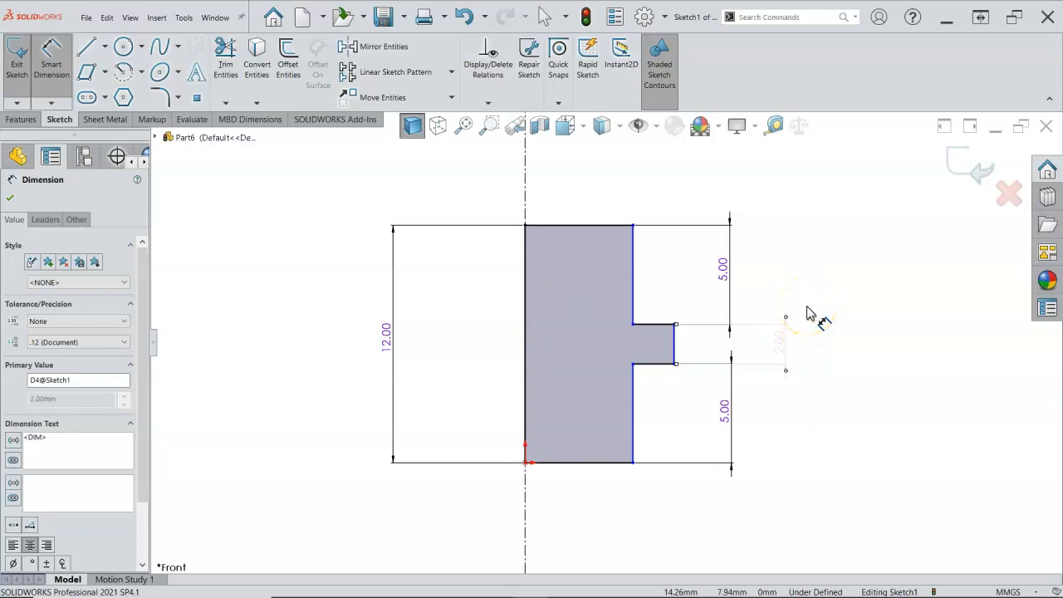
right_click(807, 312)
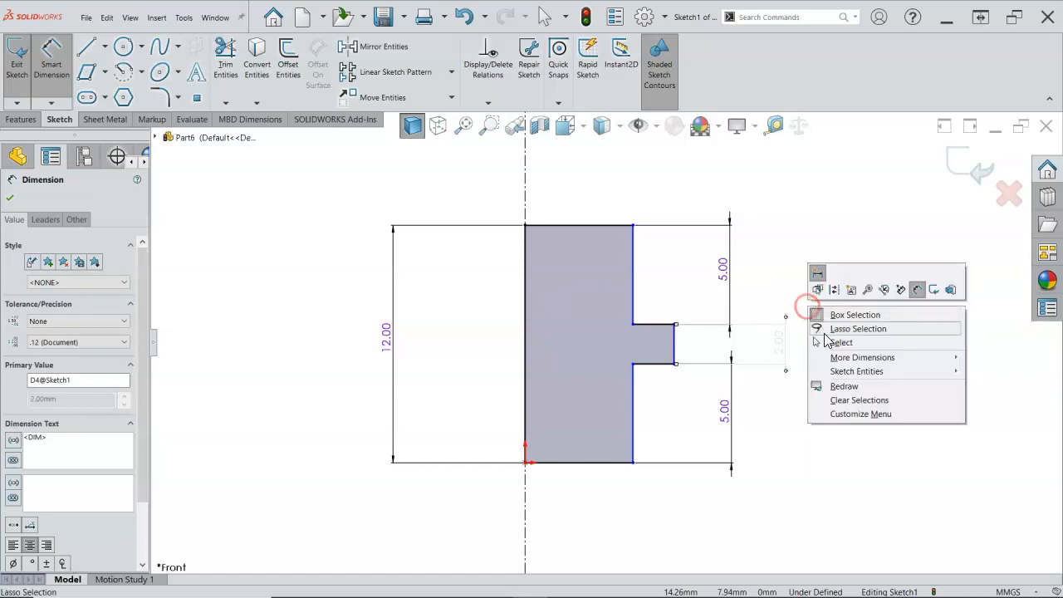
click(830, 341)
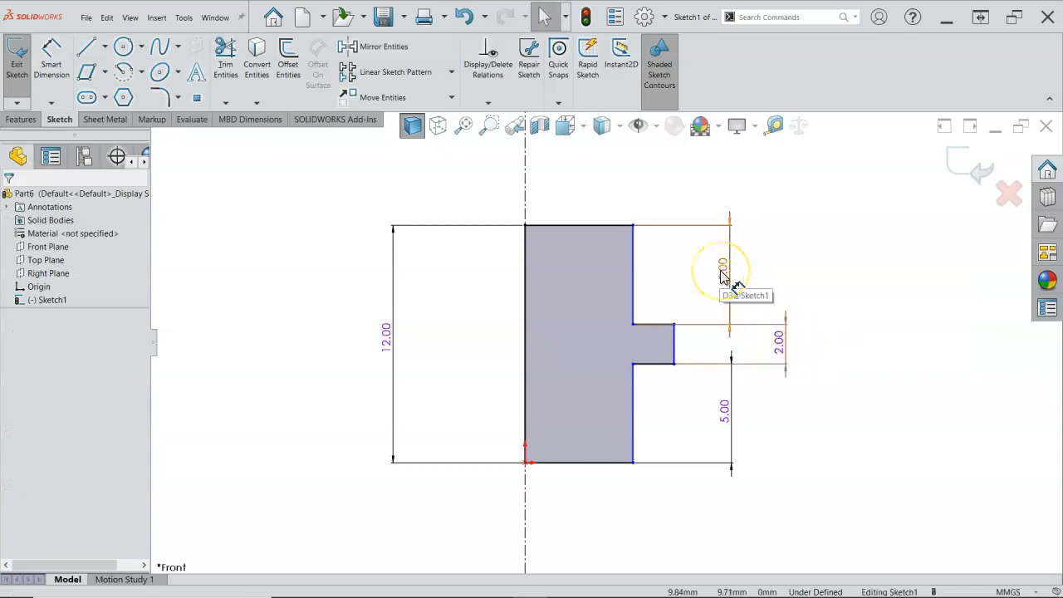
Make the upper 5 mm dimension driven and change the flange thickness dimension to driving
click(781, 338)
right_click(781, 338)
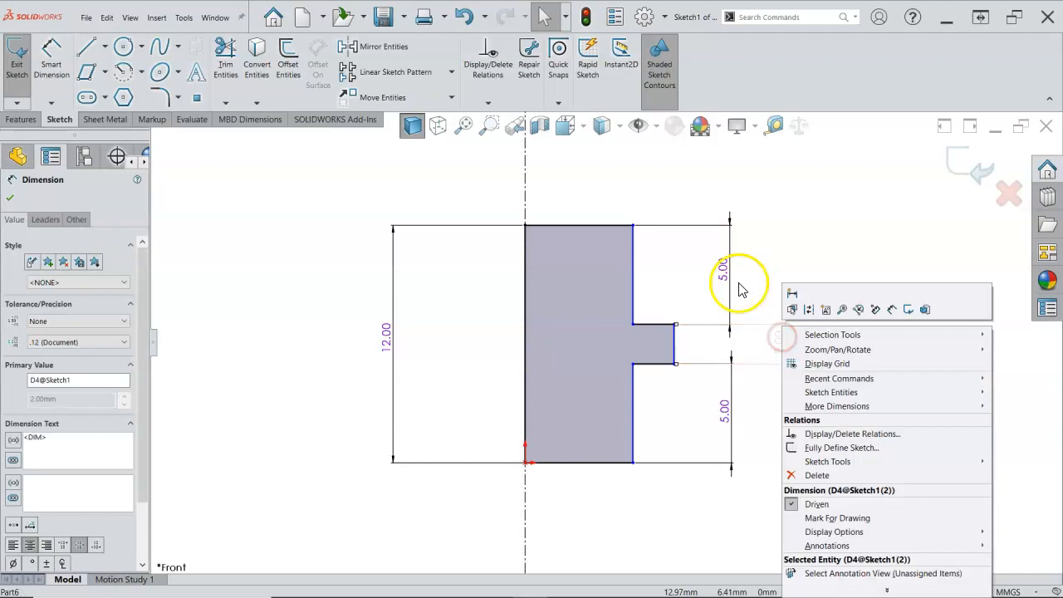
right_click(729, 270)
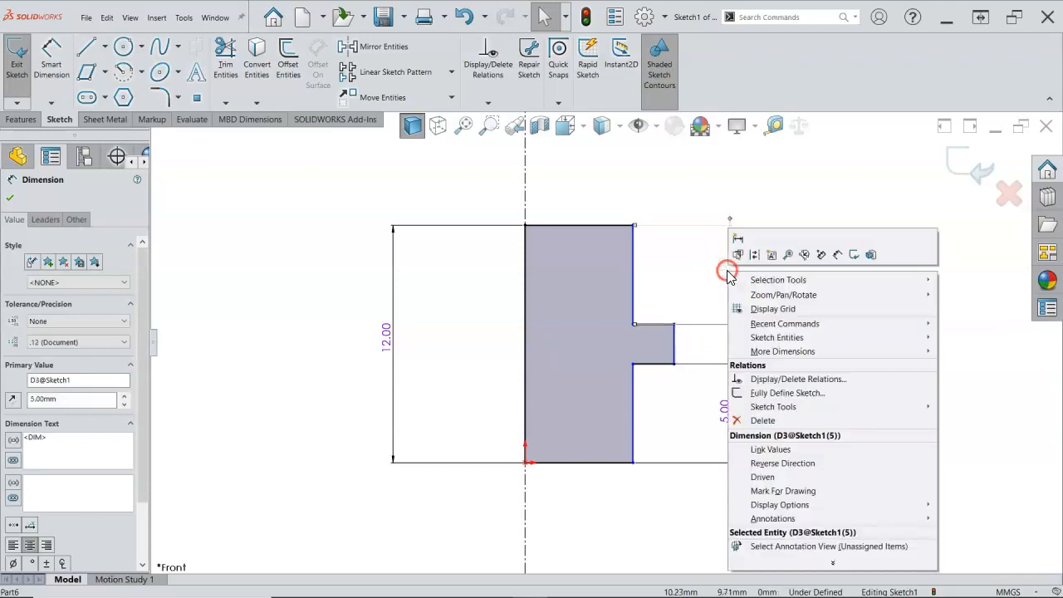
click(762, 477)
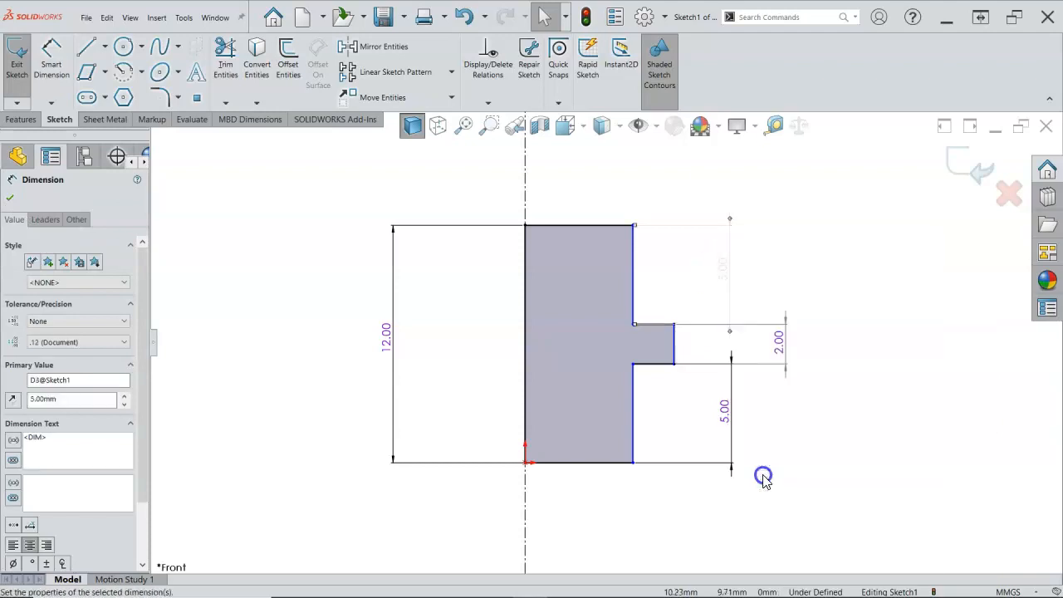
right_click(785, 359)
click(814, 510)
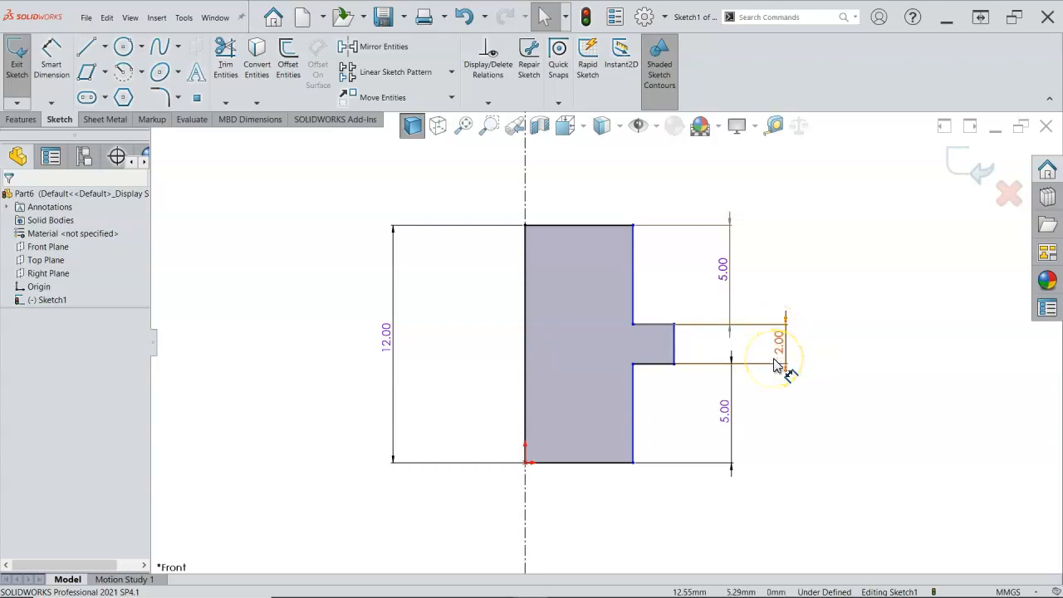
click(769, 405)
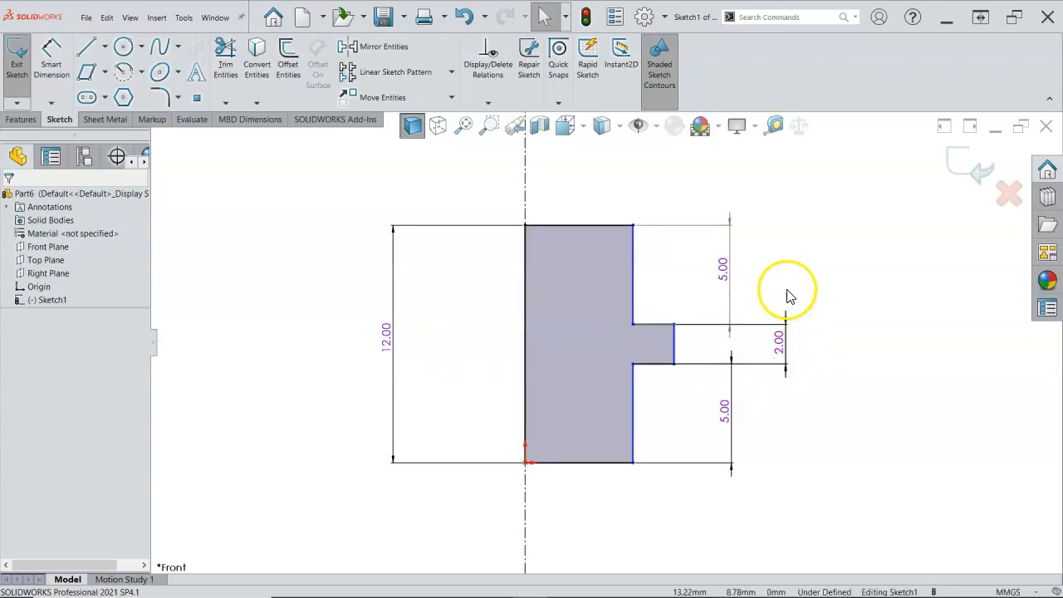
Swap the driven status from the upper 5 mm dimension to the 12 mm overall height and move that height dimension closer to the profile
right_click(387, 341)
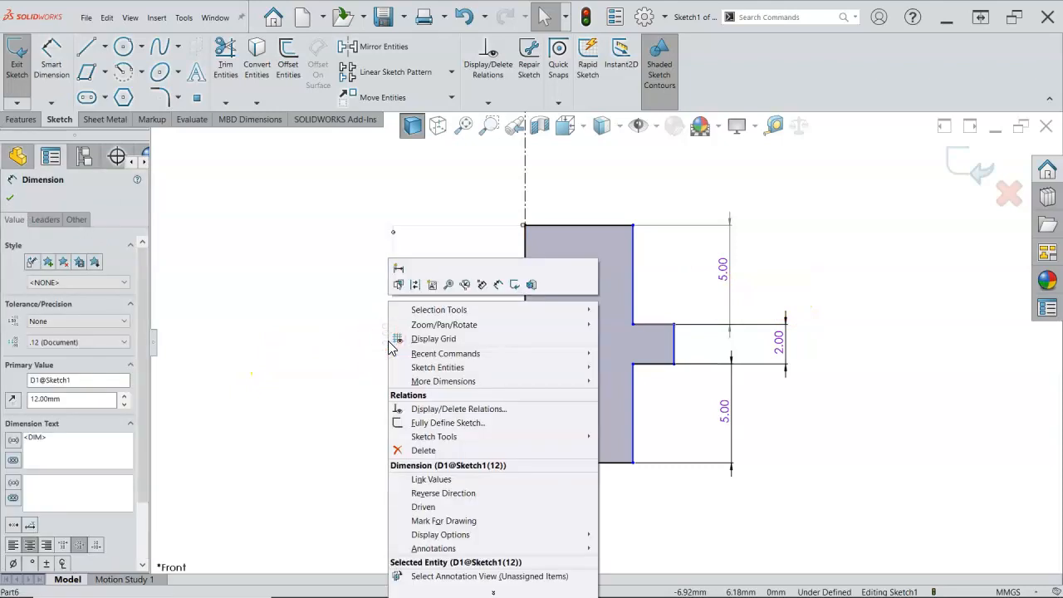
click(426, 506)
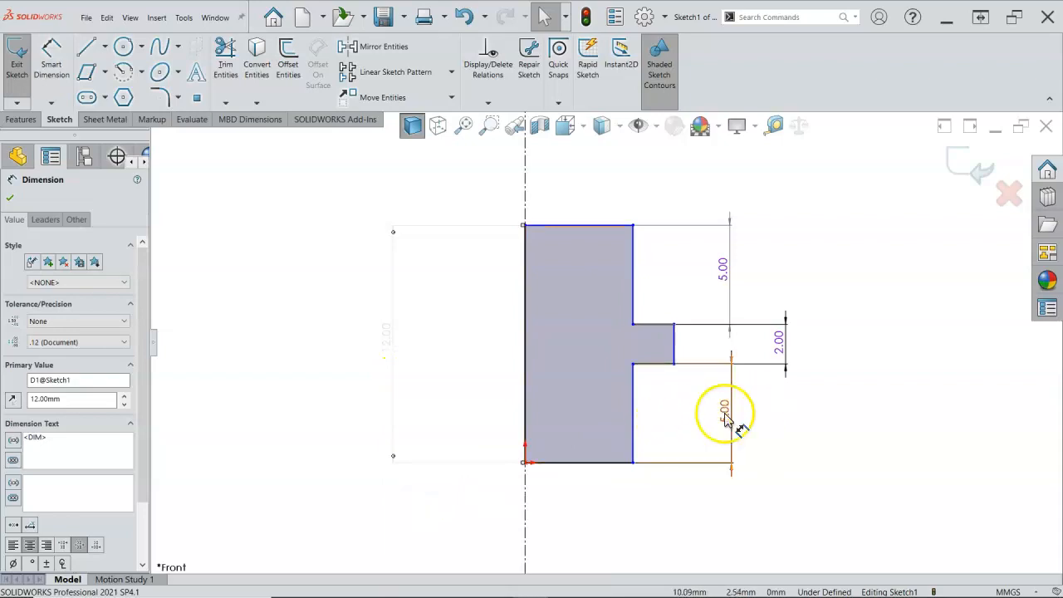
right_click(725, 271)
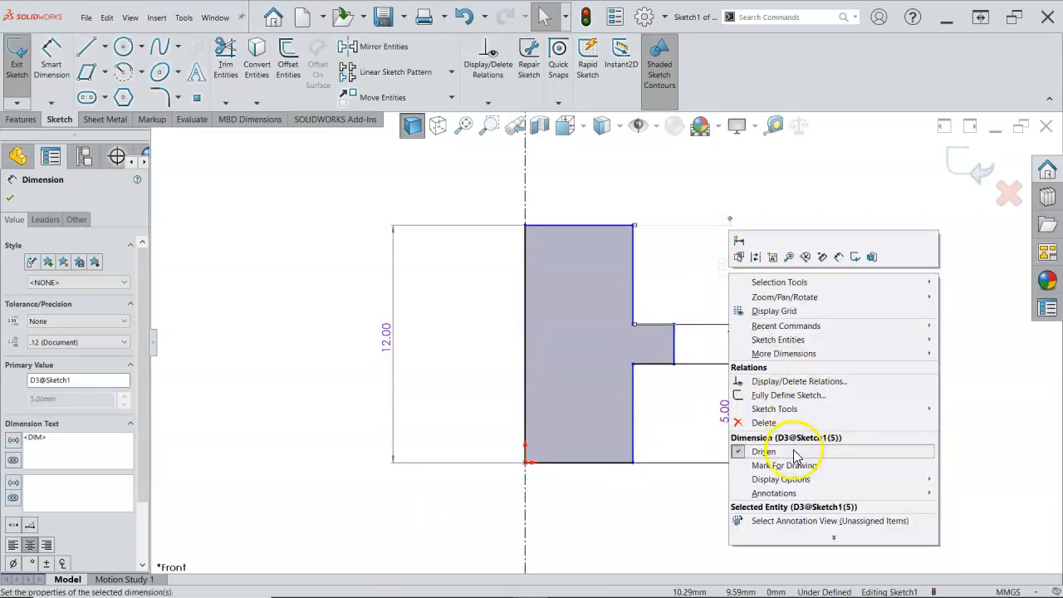
click(795, 452)
click(799, 487)
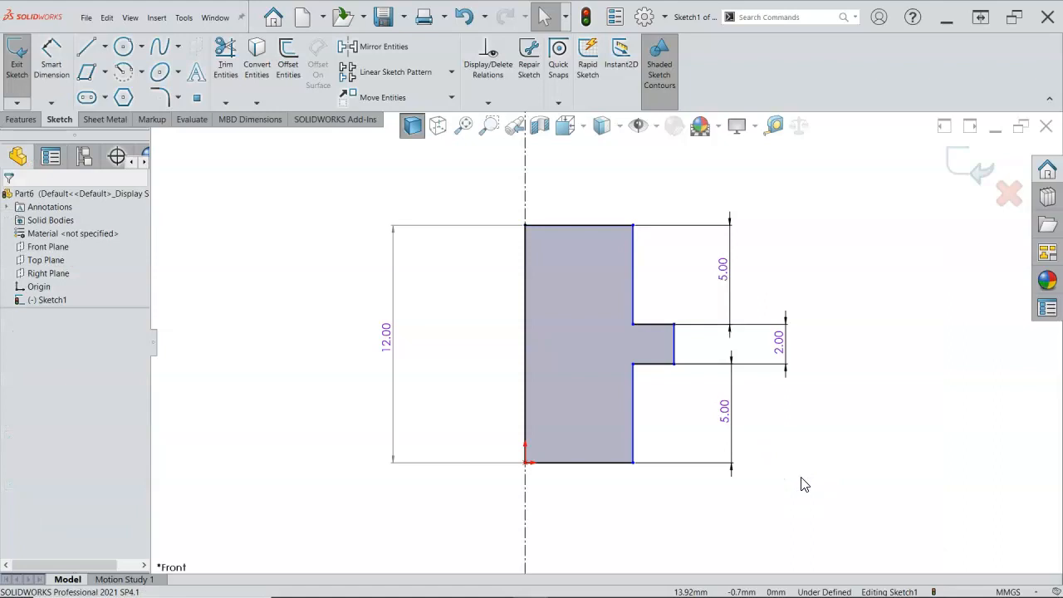
drag(394, 346, 405, 344)
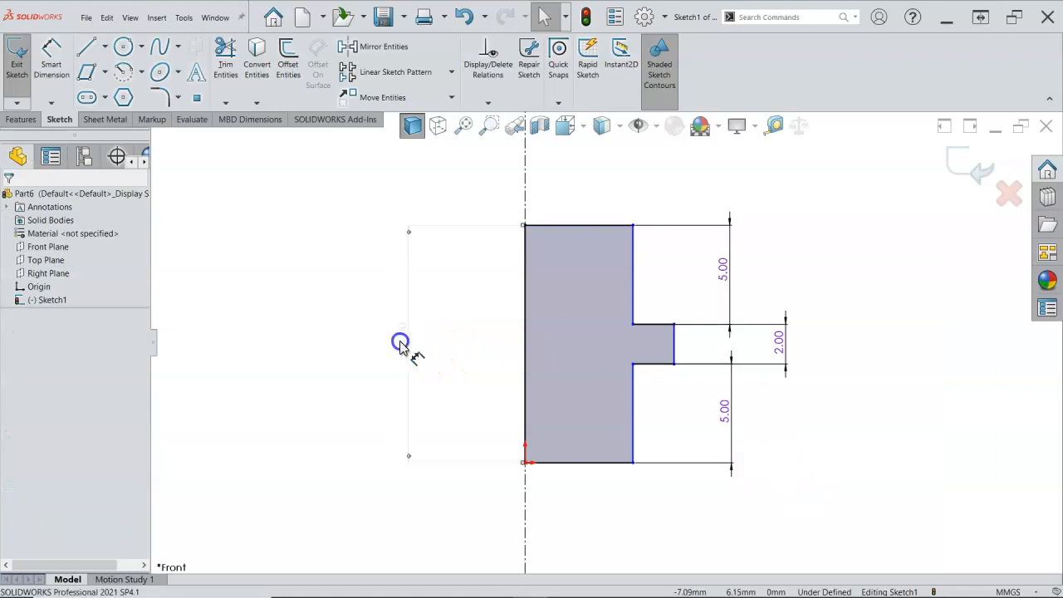
click(766, 407)
Dimension the lower shaft edge about the vertical centerline as a 10 mm diameter
scroll(593, 454, up, 2)
scroll(577, 470, down, 1)
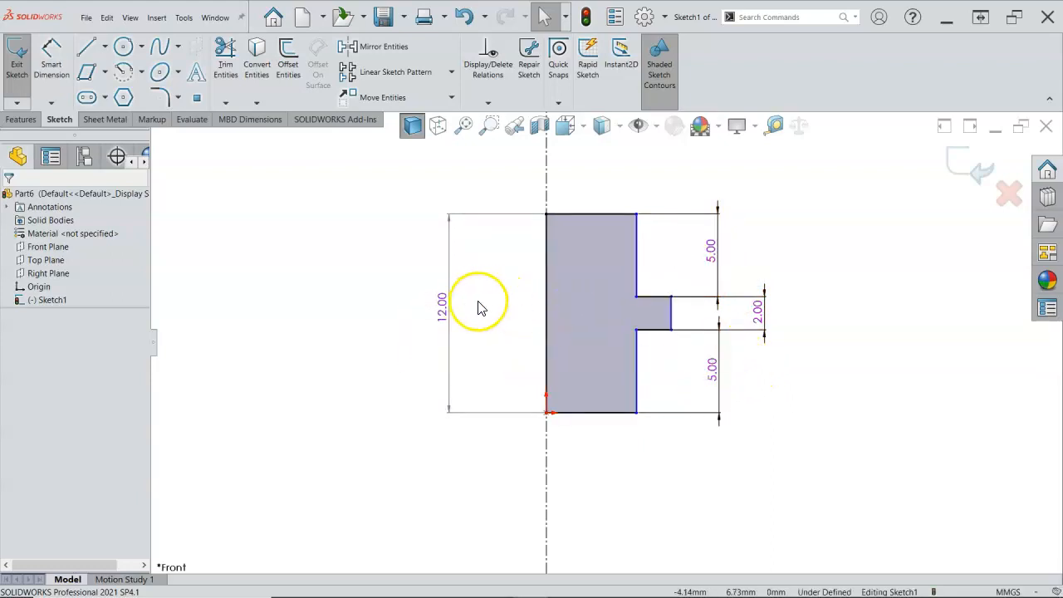
click(51, 70)
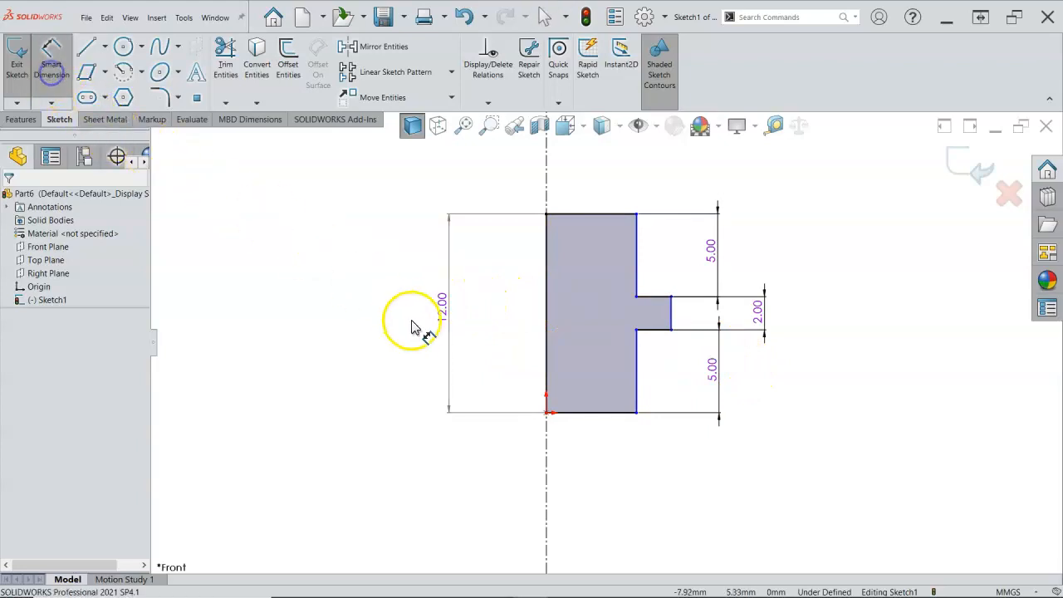
click(637, 399)
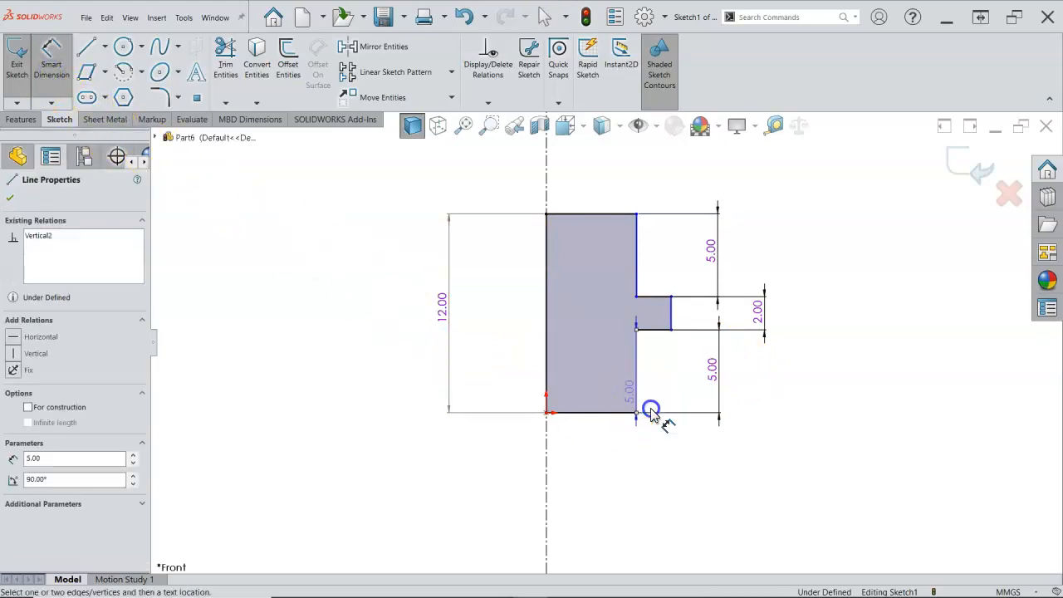
click(547, 495)
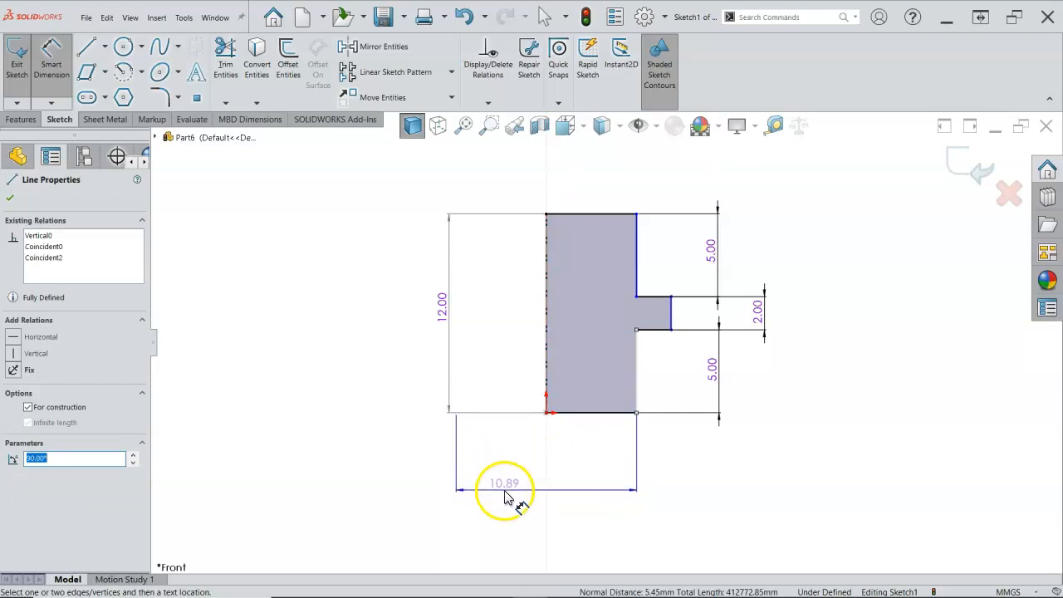
click(516, 497)
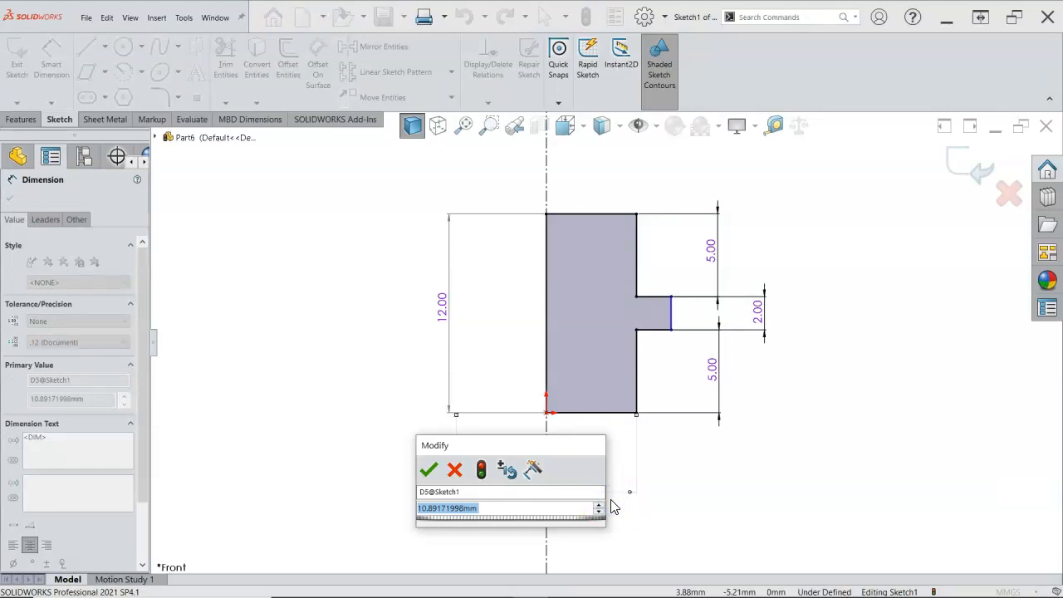
text(10)
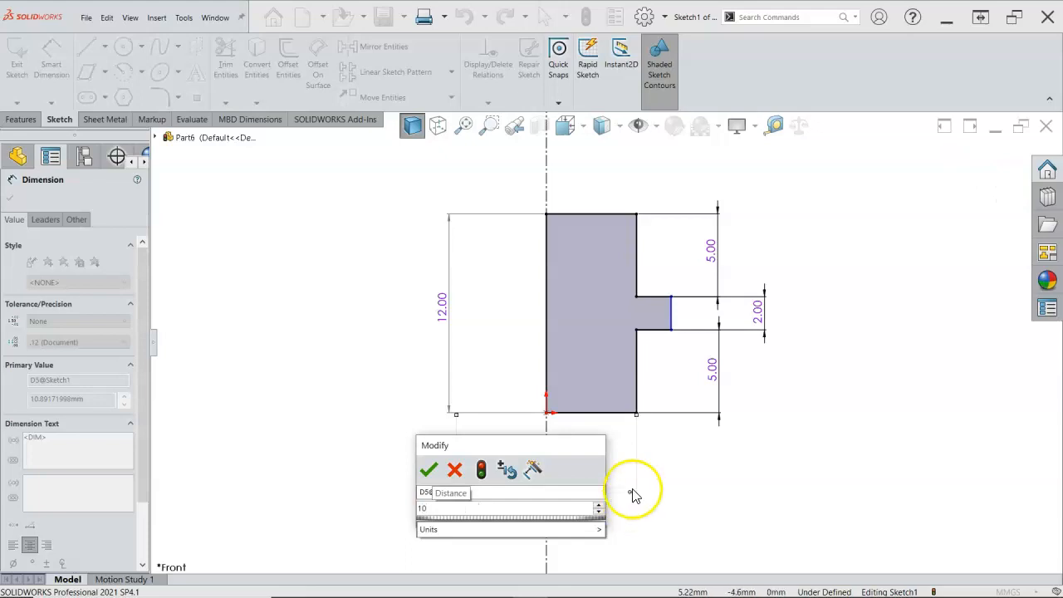
click(429, 470)
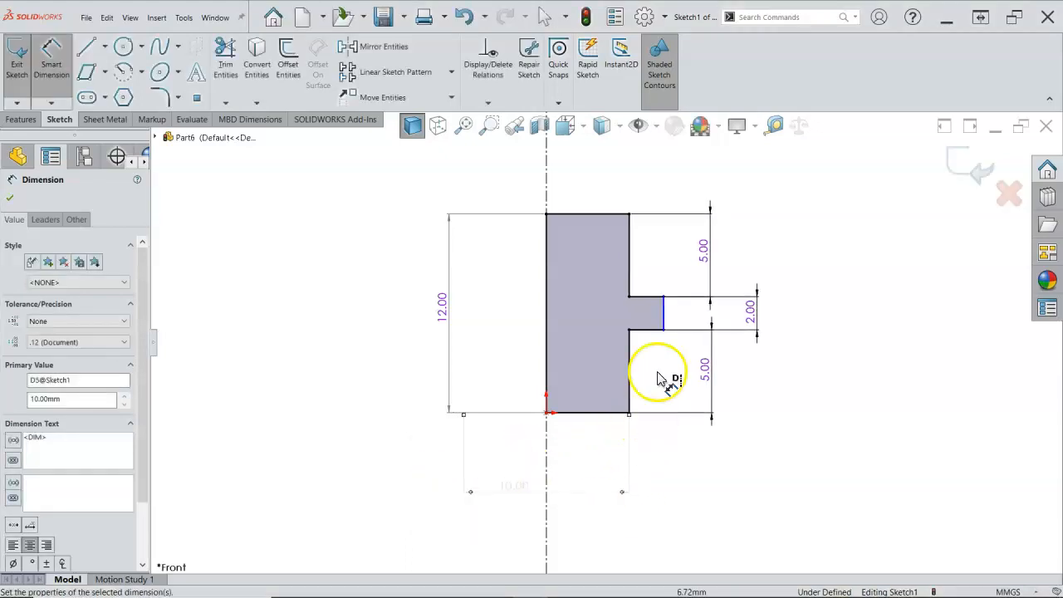
Dimension the flange's outer edge about the vertical centerline as a 14 mm diameter
click(663, 324)
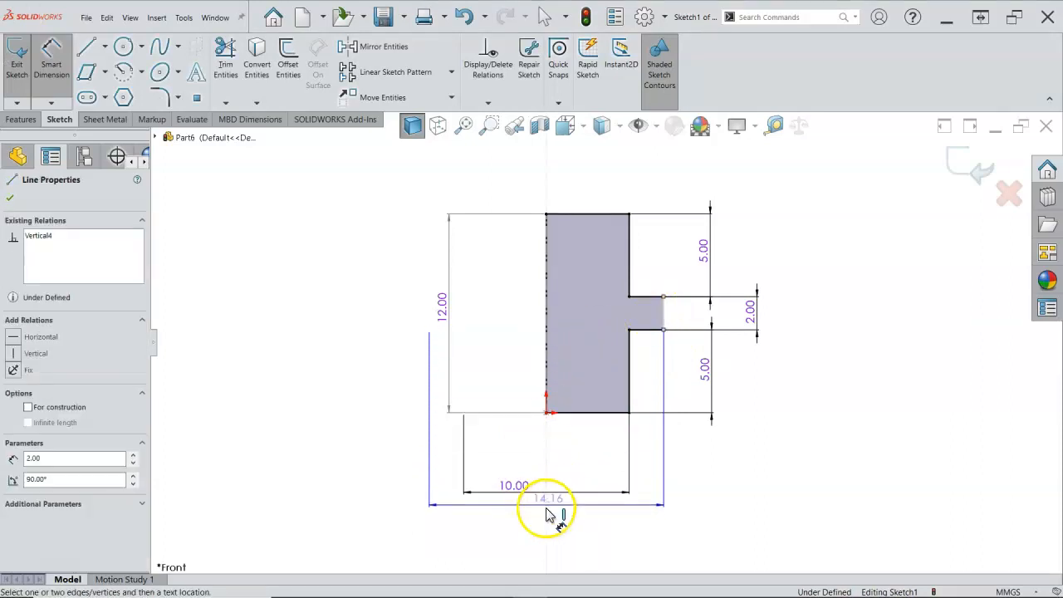
click(510, 527)
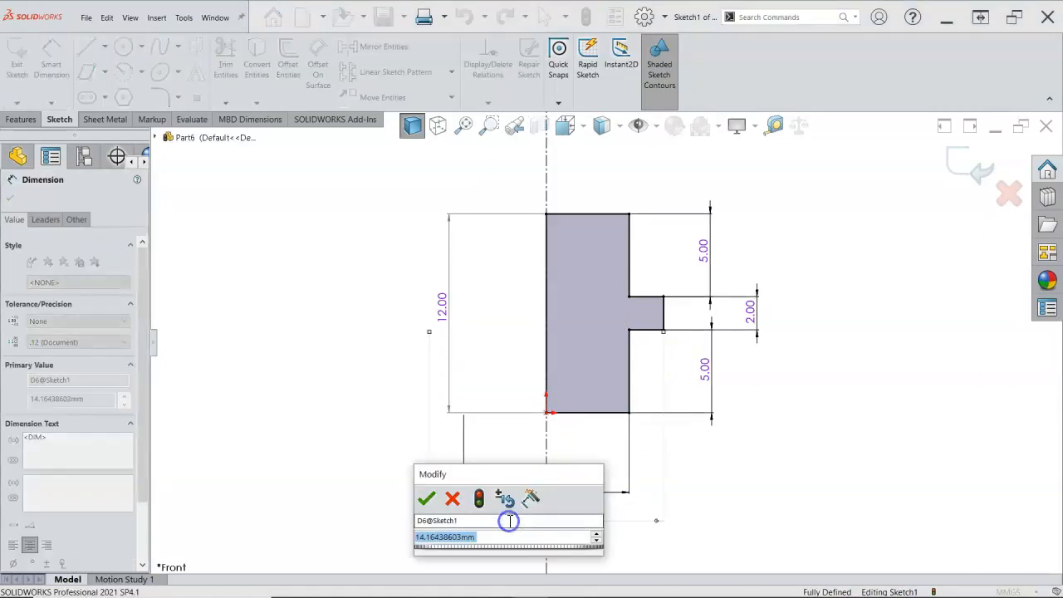
text(14)
key(Return)
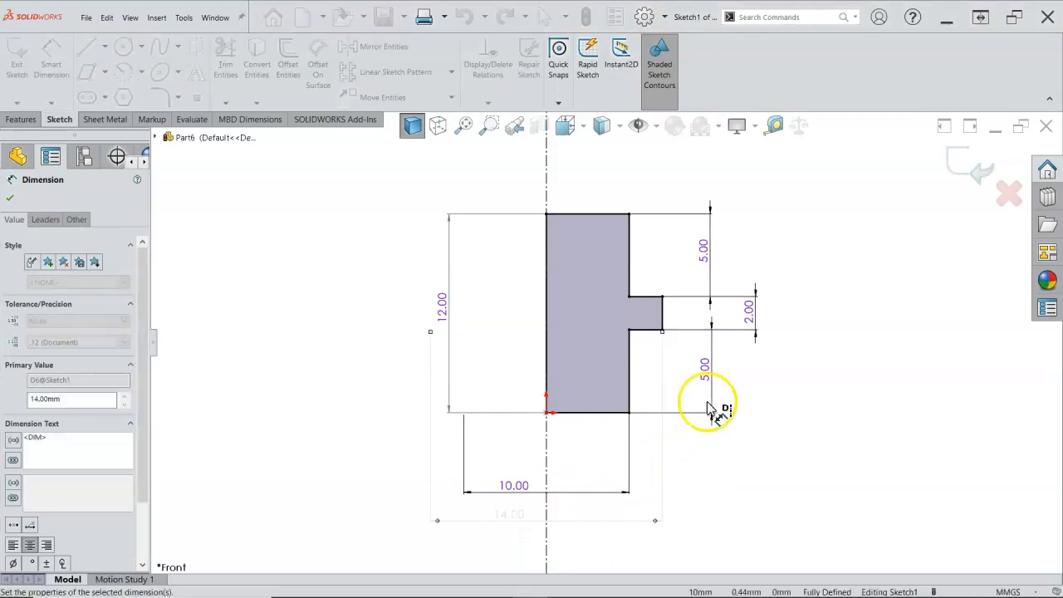
click(600, 216)
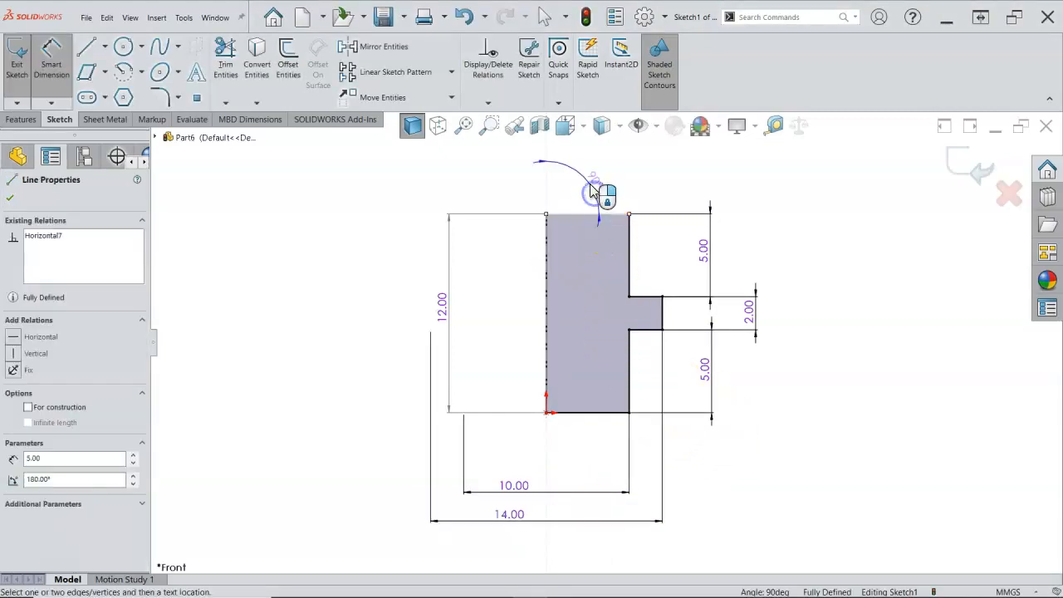
key(Escape)
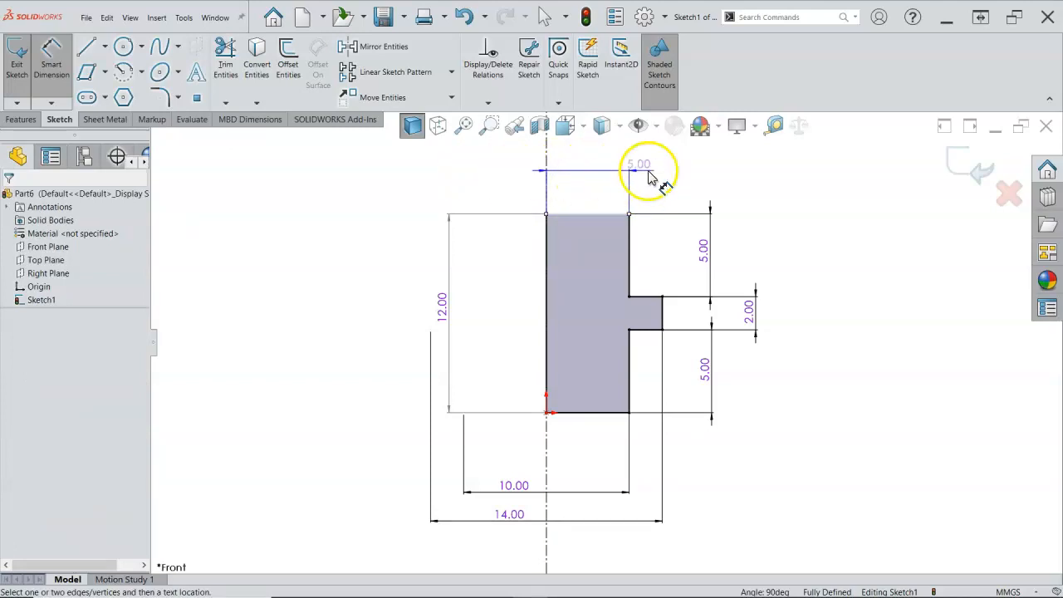
key(Escape)
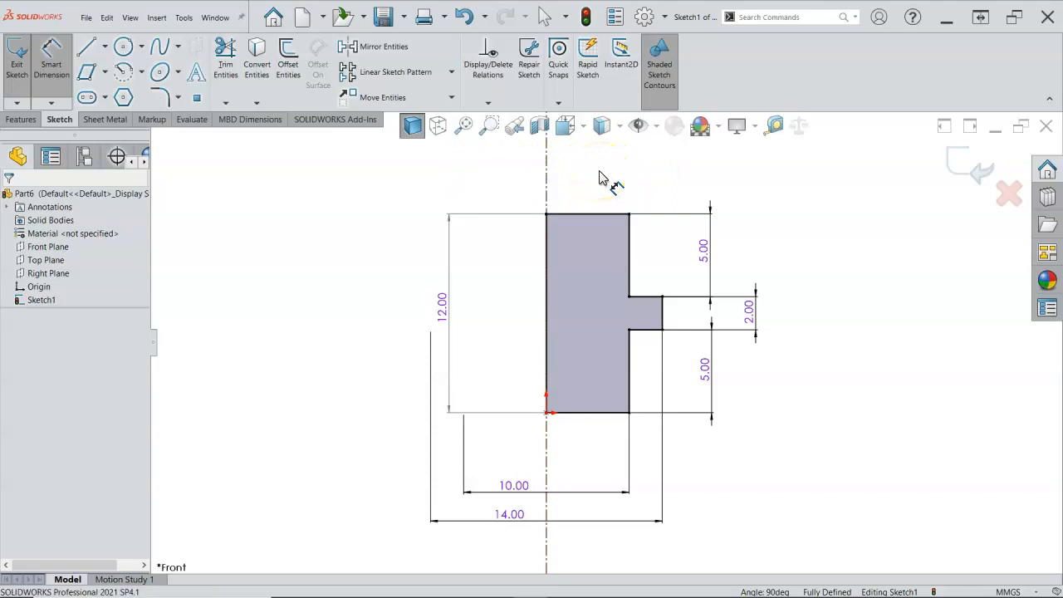
Leave the dimension tool and revolve the half-profile 360 degrees about the vertical centerline
right_click(795, 287)
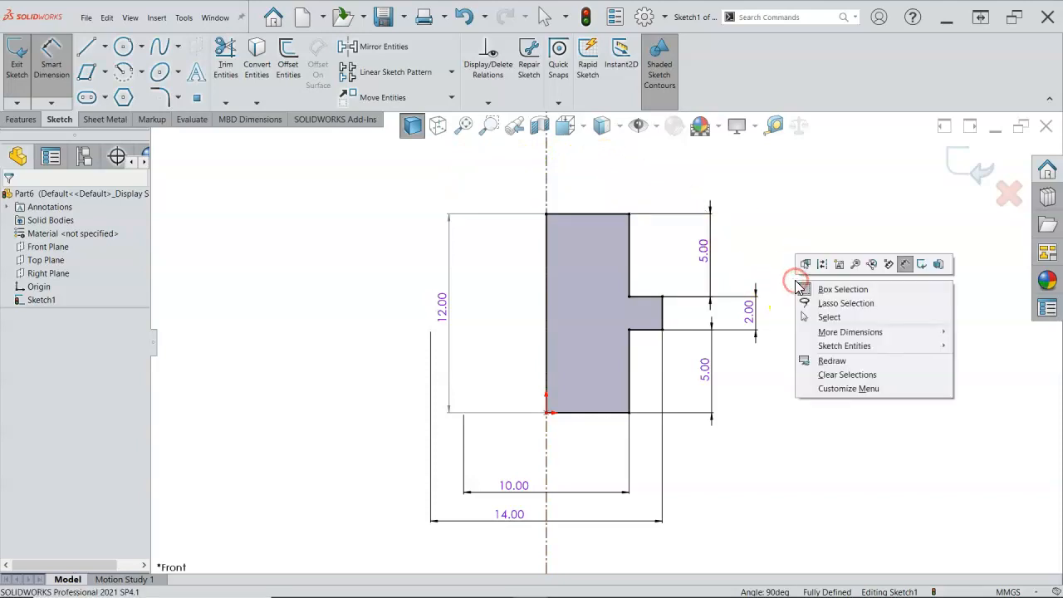
click(828, 318)
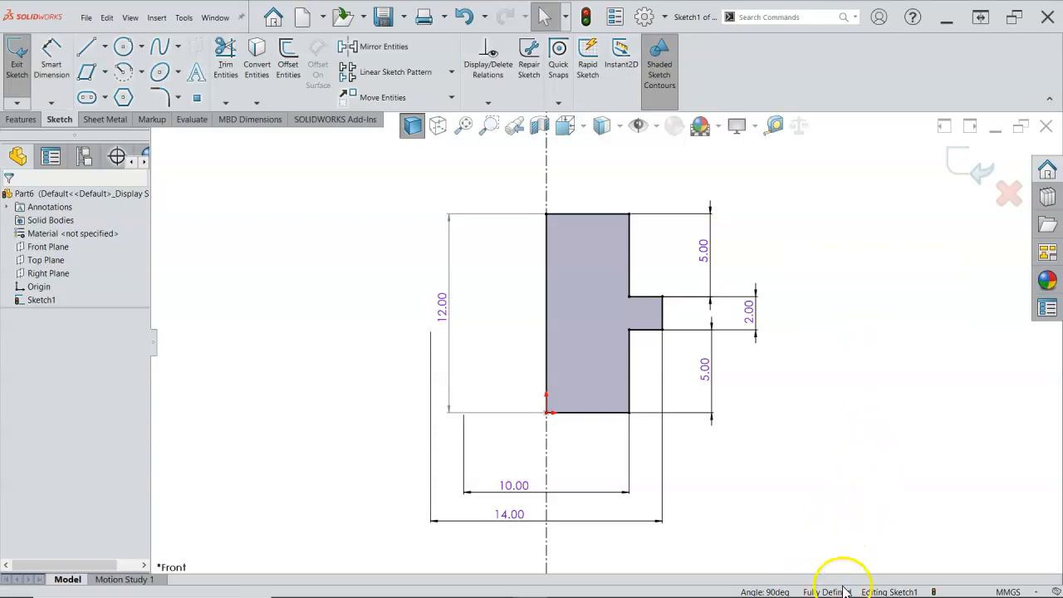
click(21, 120)
click(62, 60)
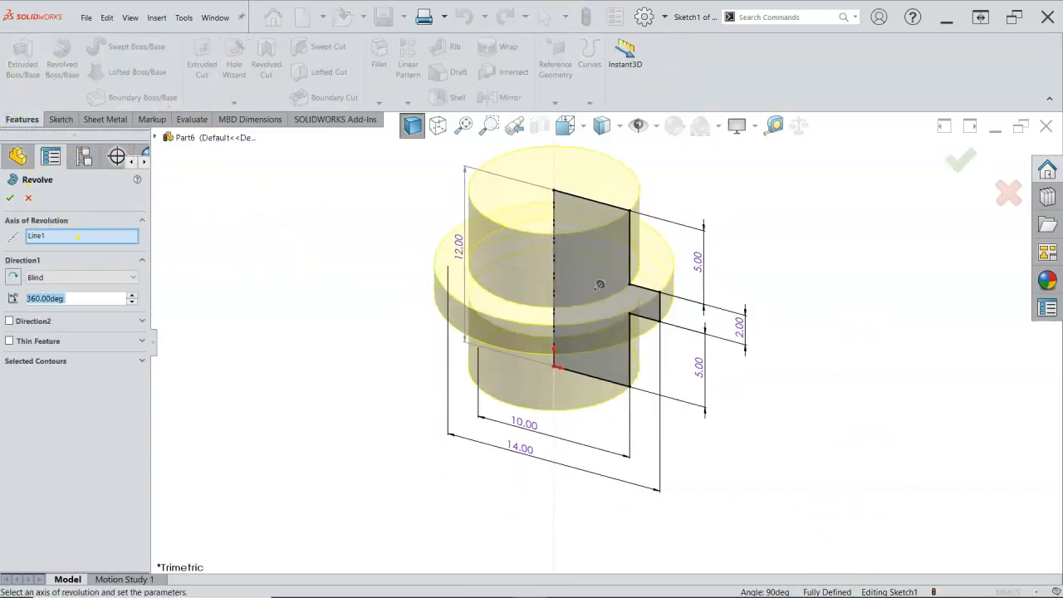
click(10, 197)
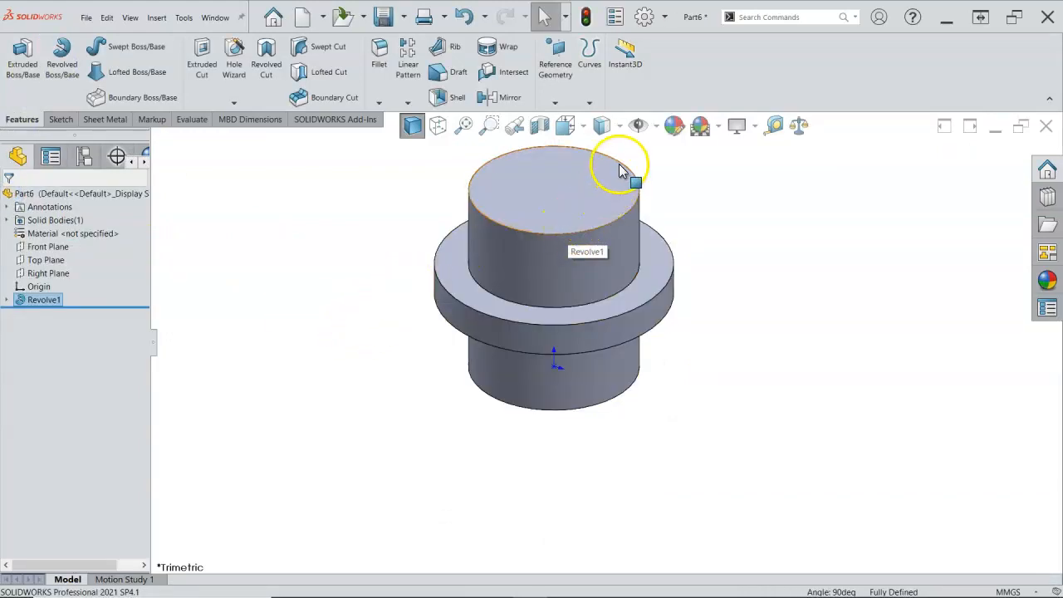
Save the part as Pin in the Assignment2 folder
click(383, 17)
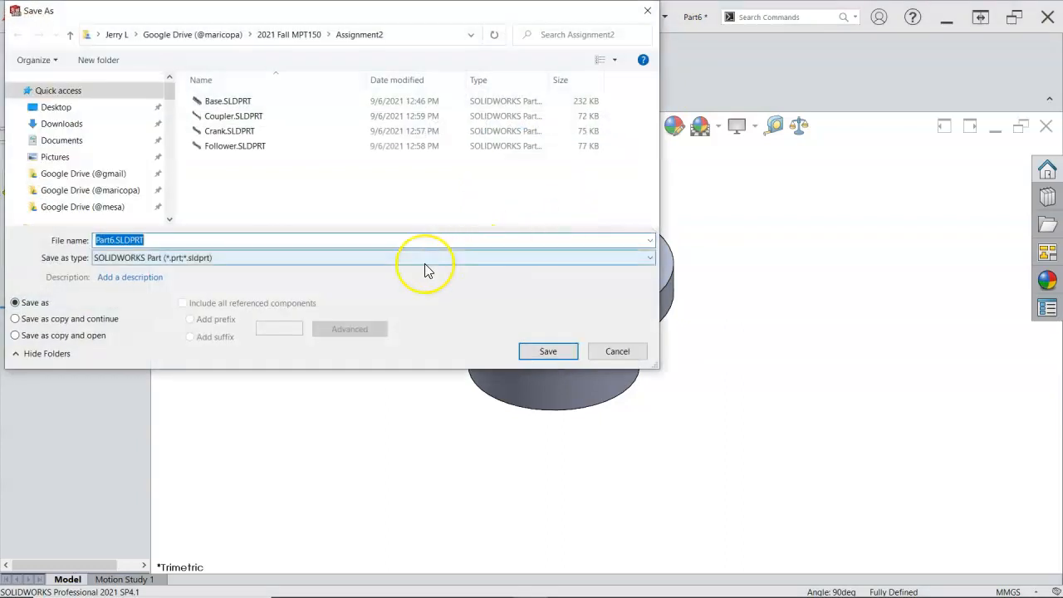
text(Pi)
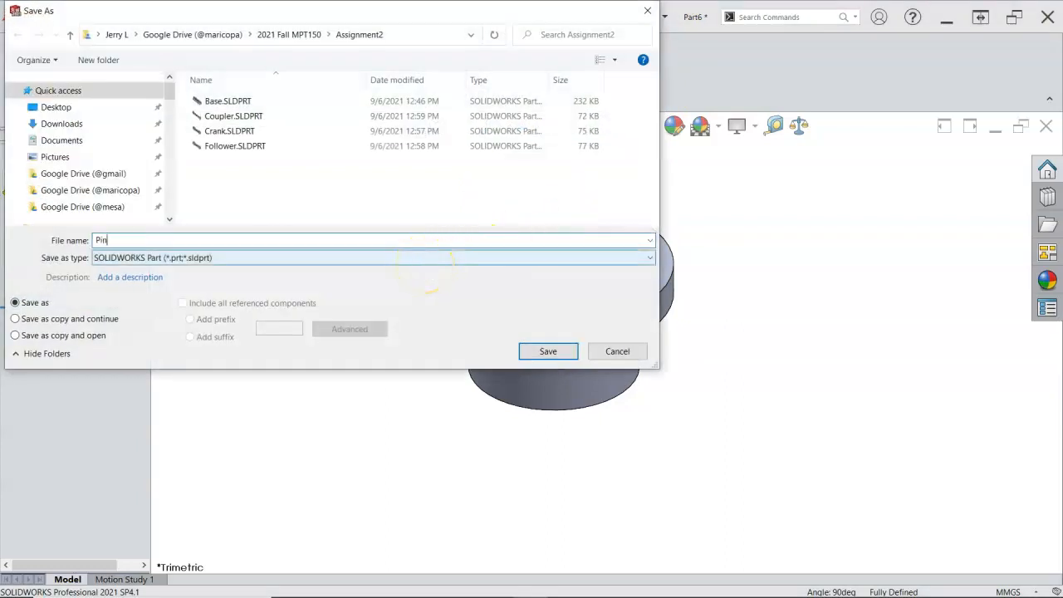
text(n)
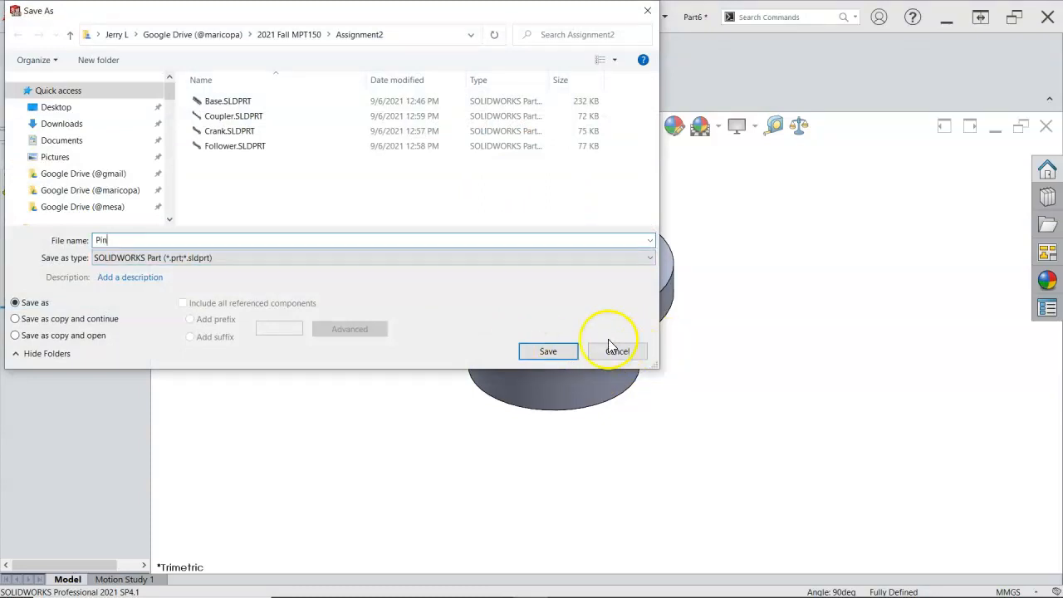
click(538, 353)
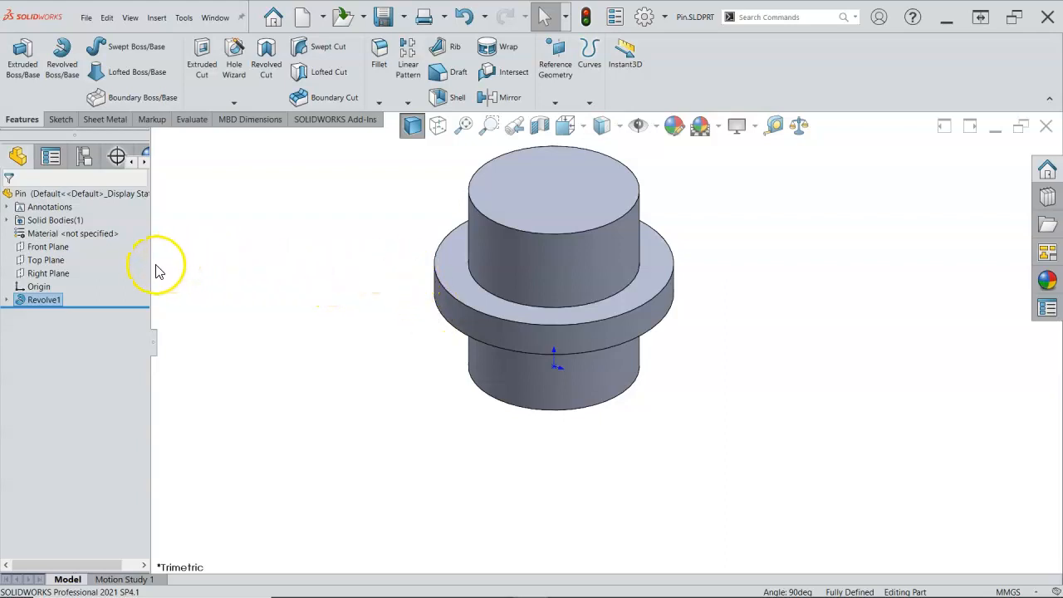
Add a configuration named 4-Pin Short 1 with description Pin Short, using the configuration name as its bill of materials part number
drag(152, 265, 195, 266)
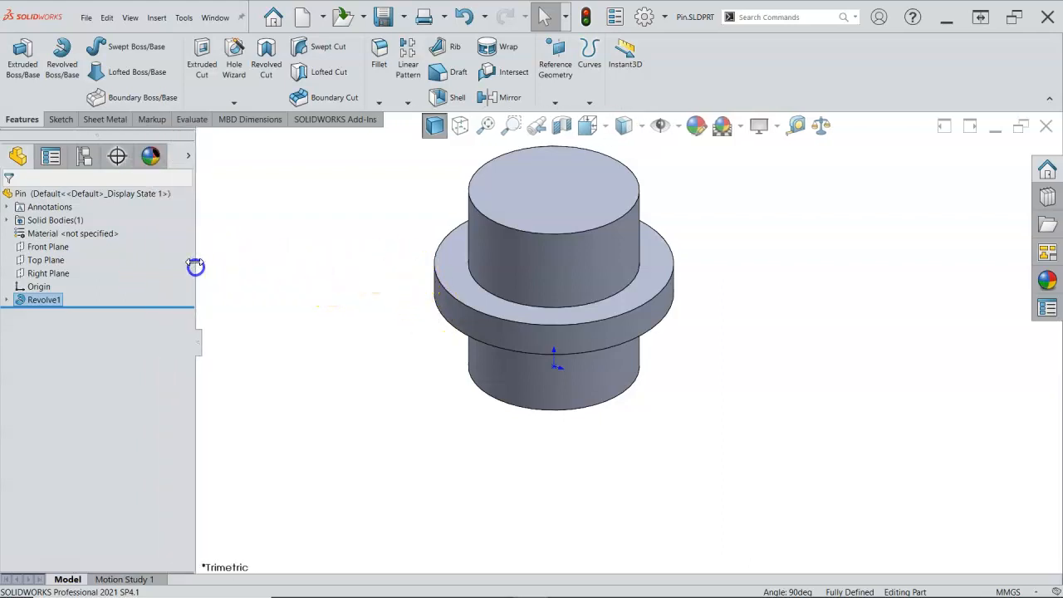
click(84, 156)
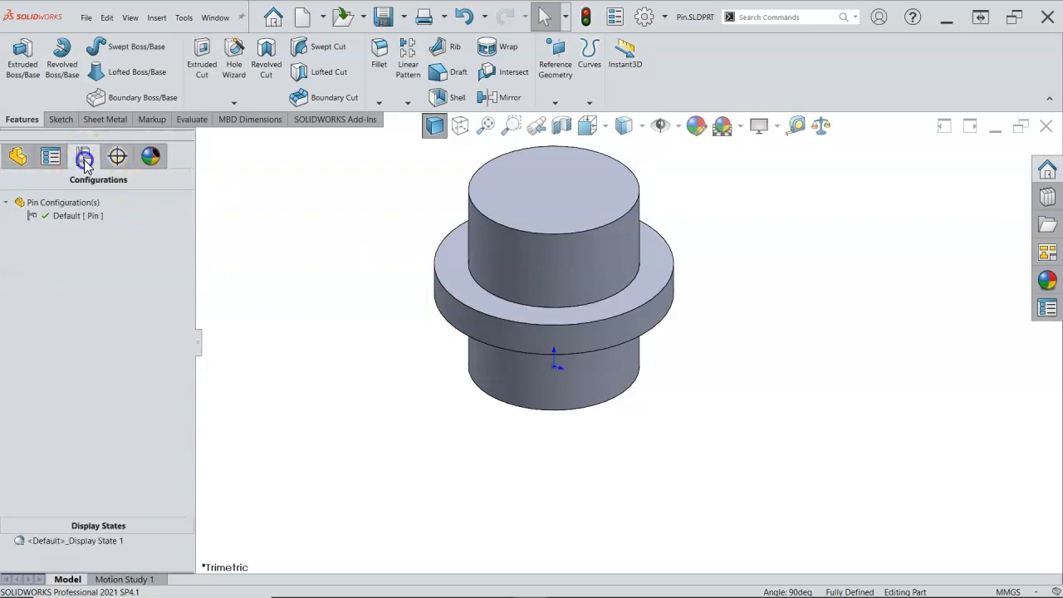
right_click(76, 218)
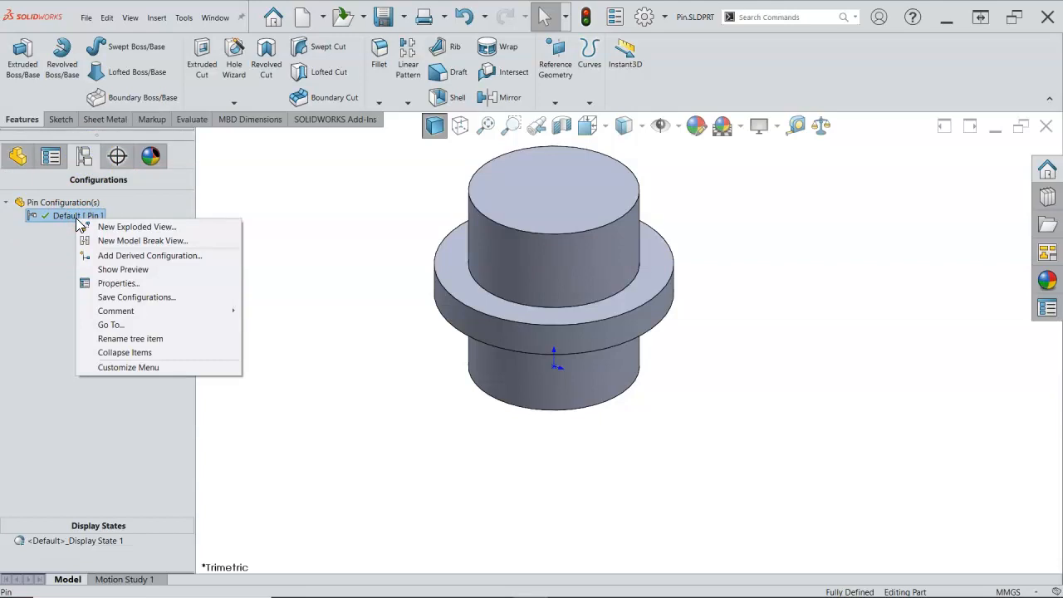
right_click(50, 202)
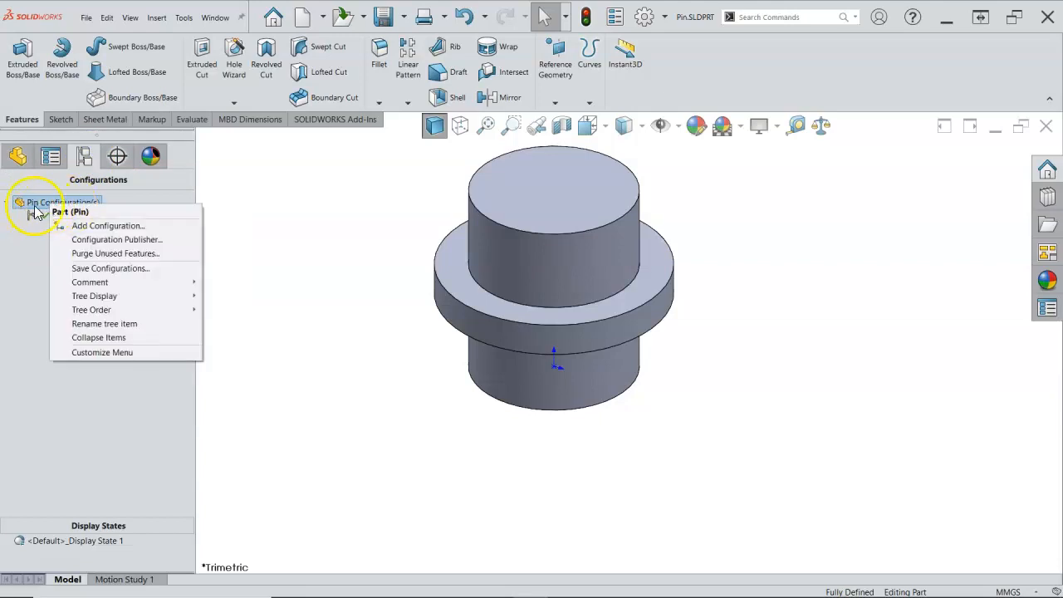
click(97, 227)
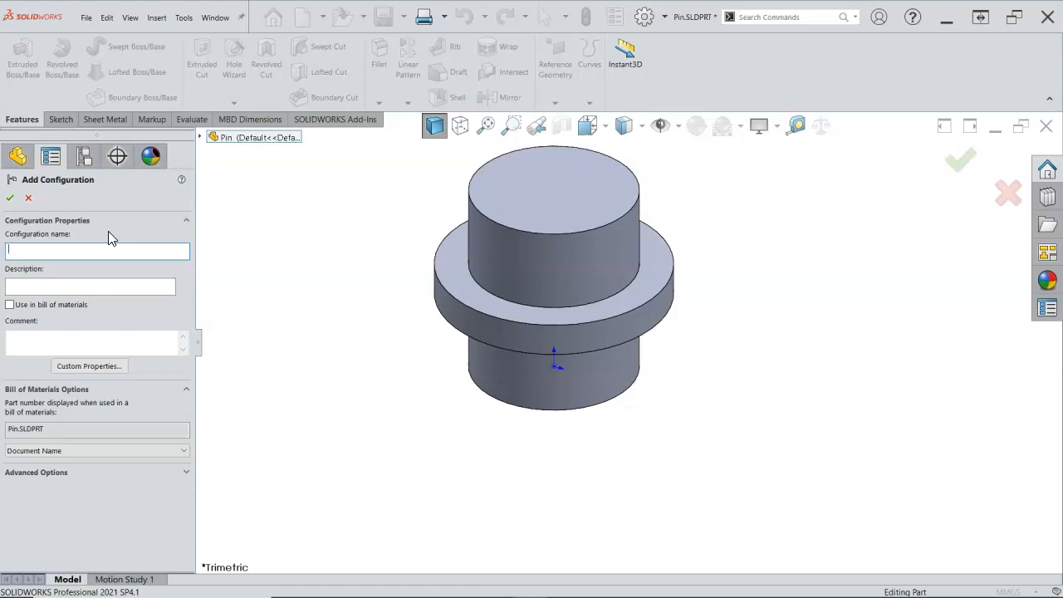
text(4-Pin Short 1)
click(34, 285)
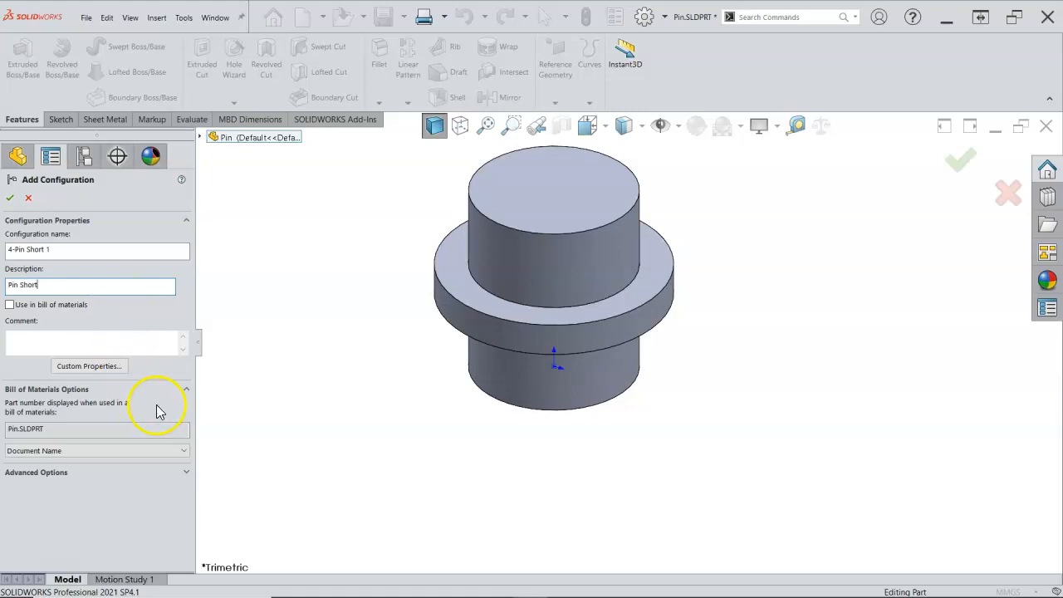
click(175, 450)
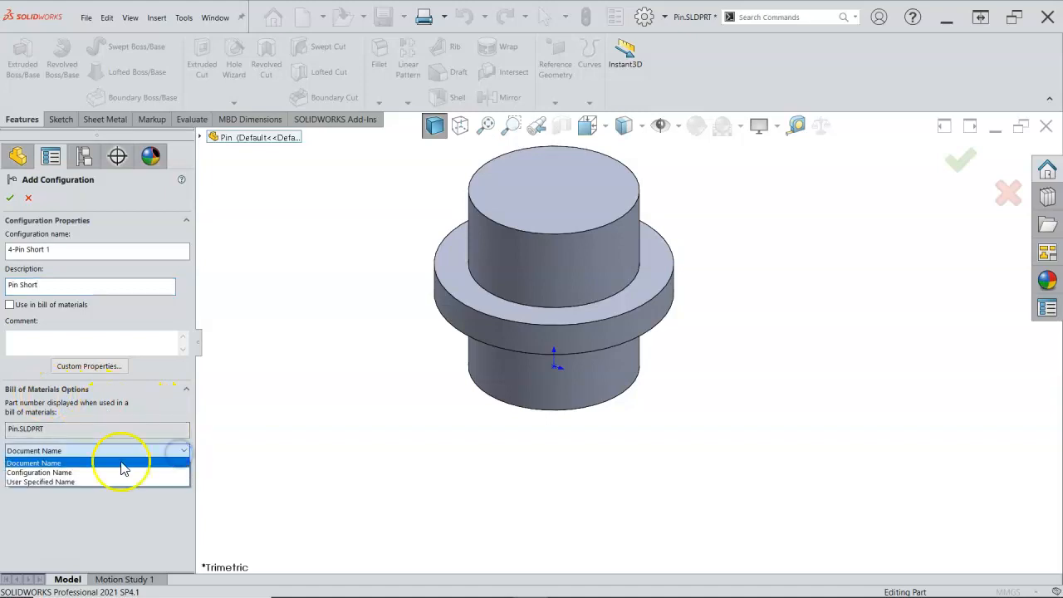
click(74, 472)
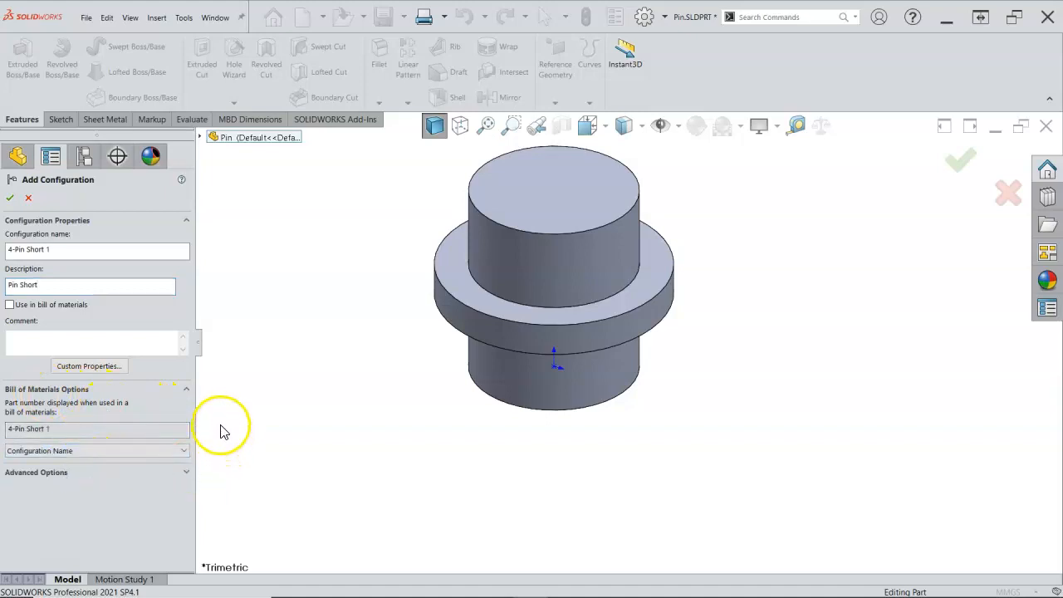
click(14, 200)
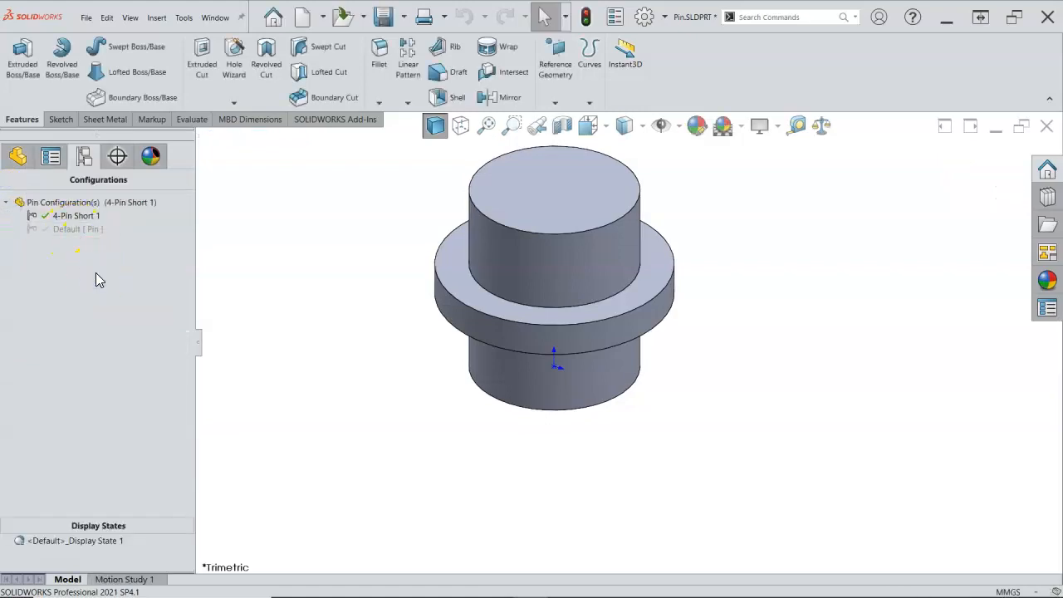
Add a configuration named 1-Pin Long 1 with description Pin Long, using the configuration name as its bill of materials part number
click(79, 217)
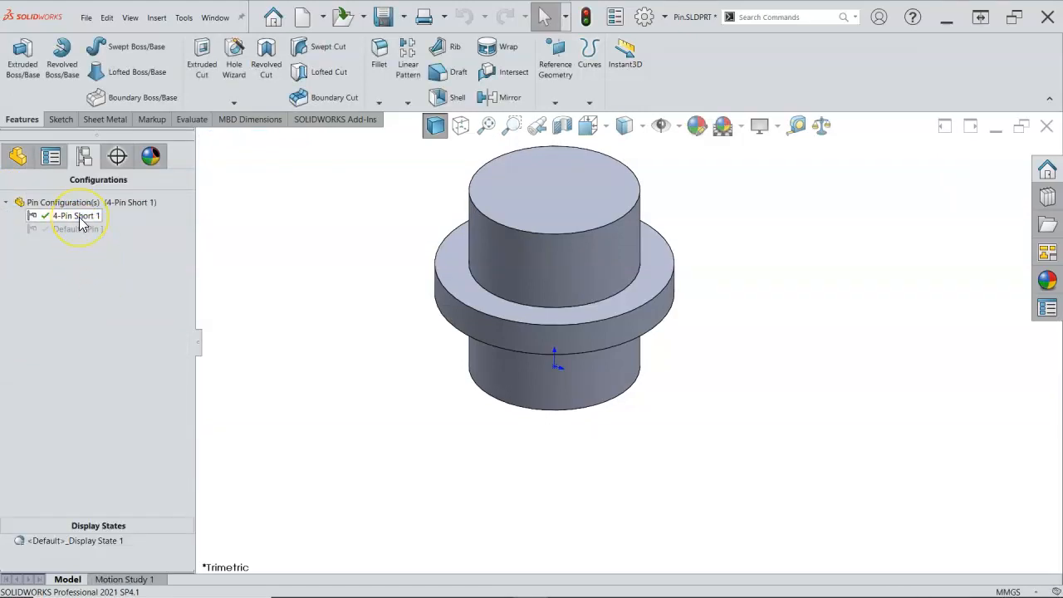
right_click(79, 203)
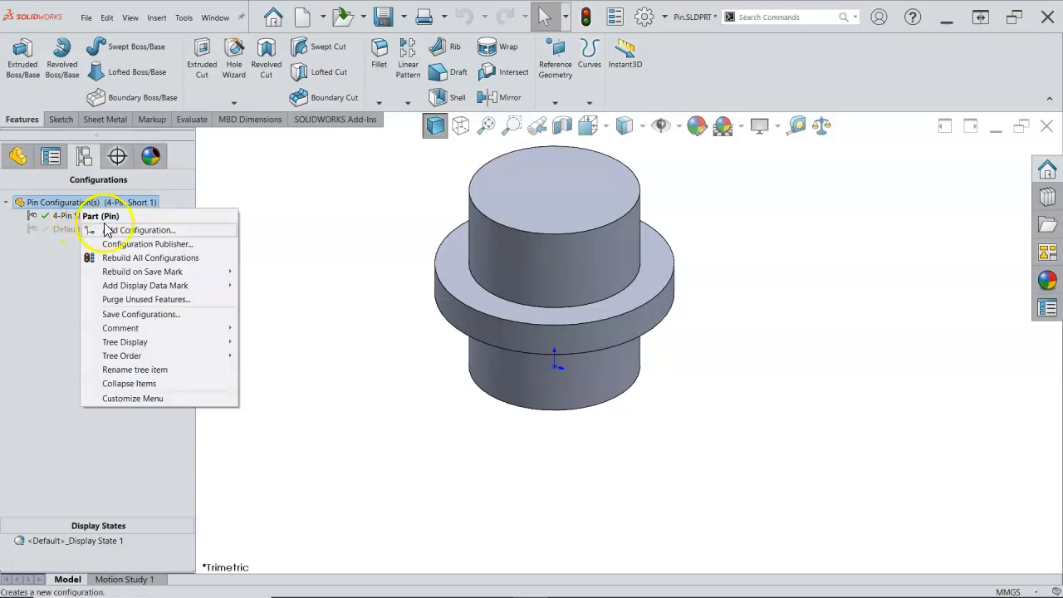
click(117, 231)
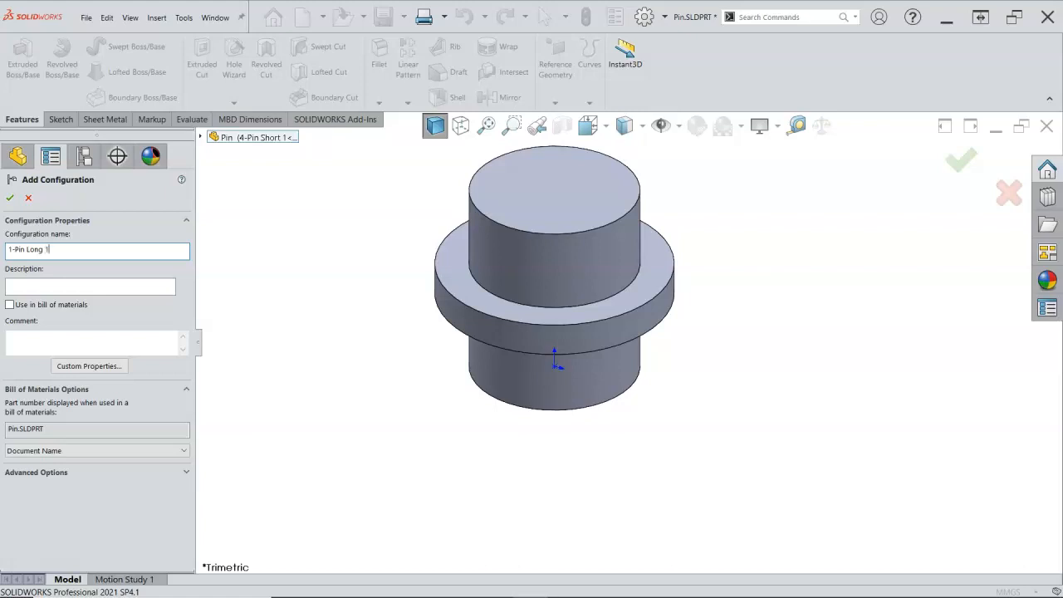
click(42, 286)
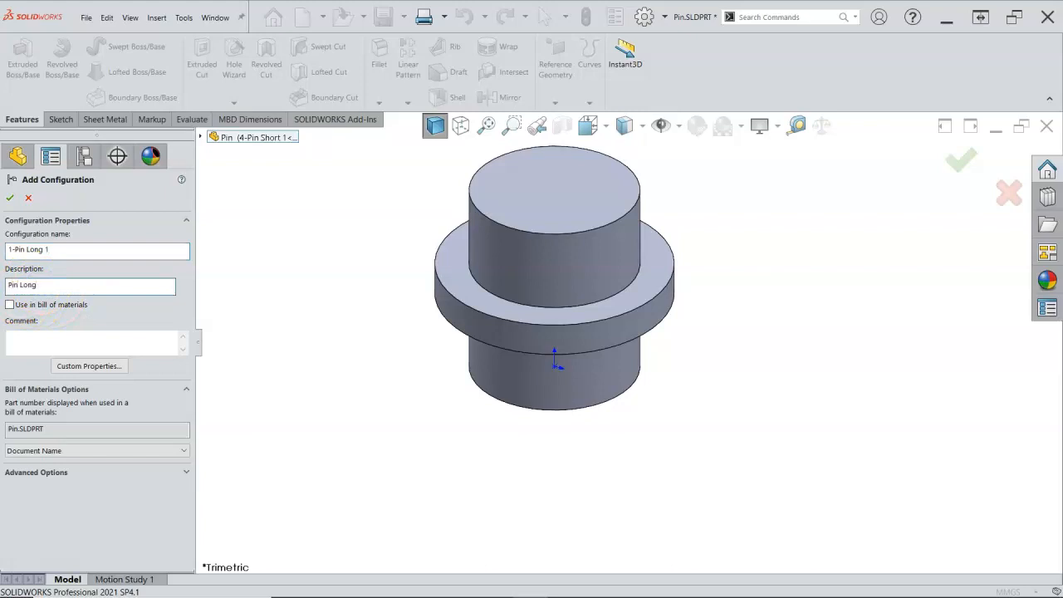
click(104, 450)
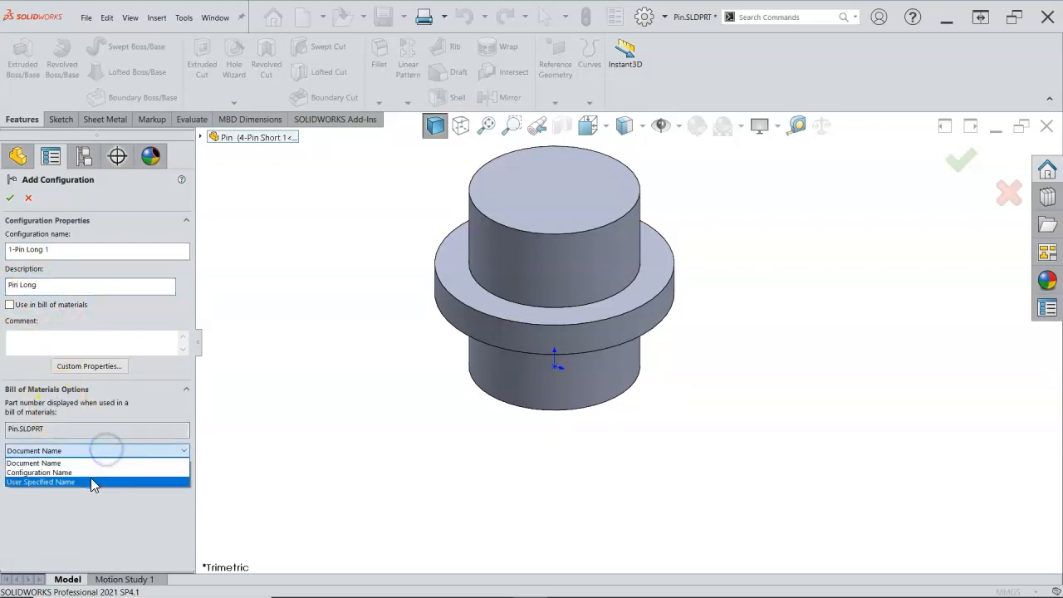
click(90, 472)
click(10, 197)
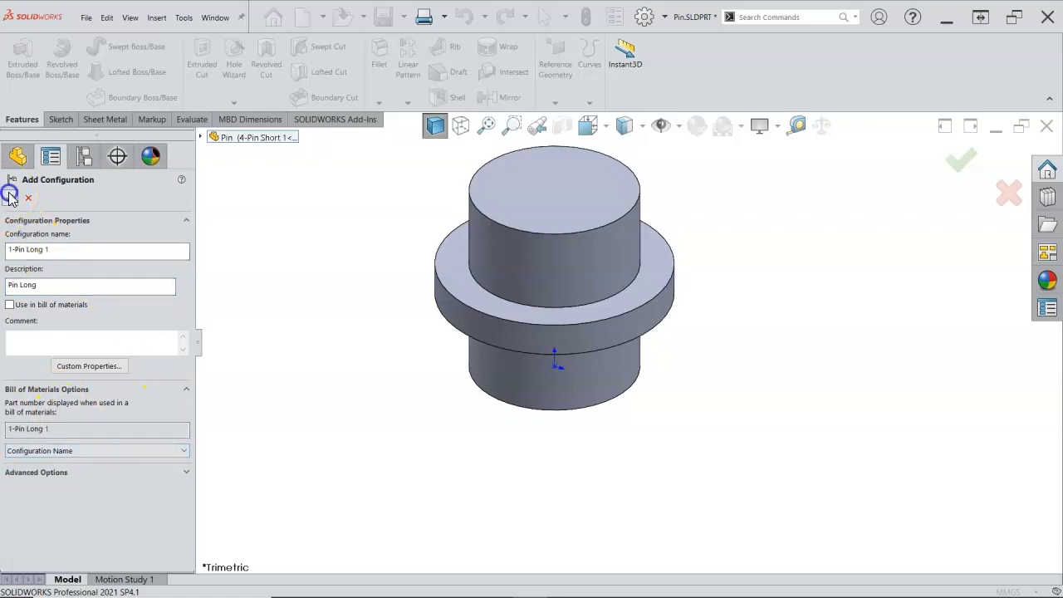
Set the length of the pin section below the flange to 10 mm for this configuration only and rebuild the part
click(295, 315)
middle_drag(295, 314, 328, 333)
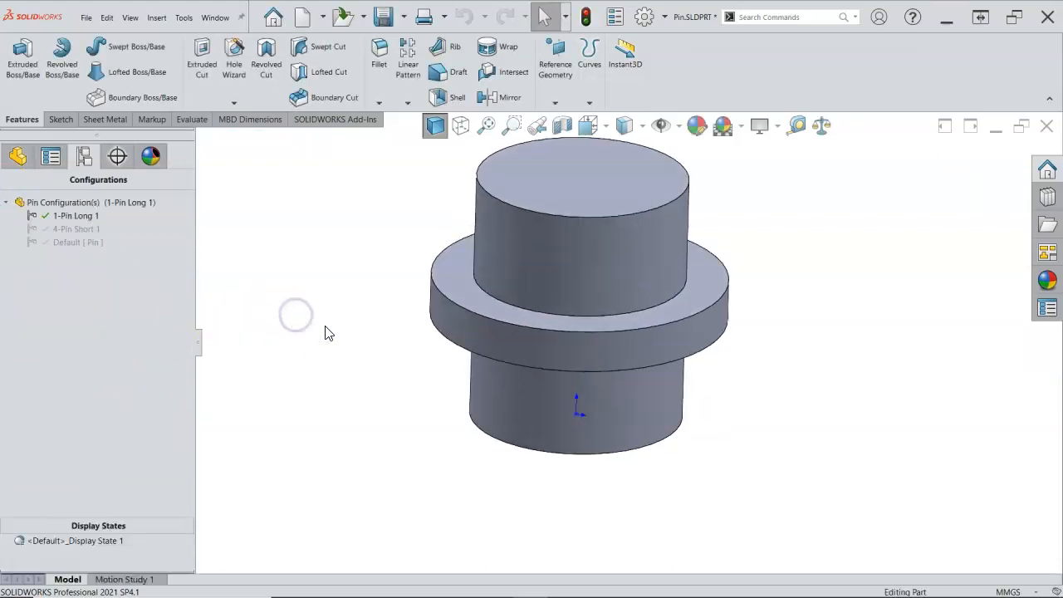
scroll(366, 334, up, 6)
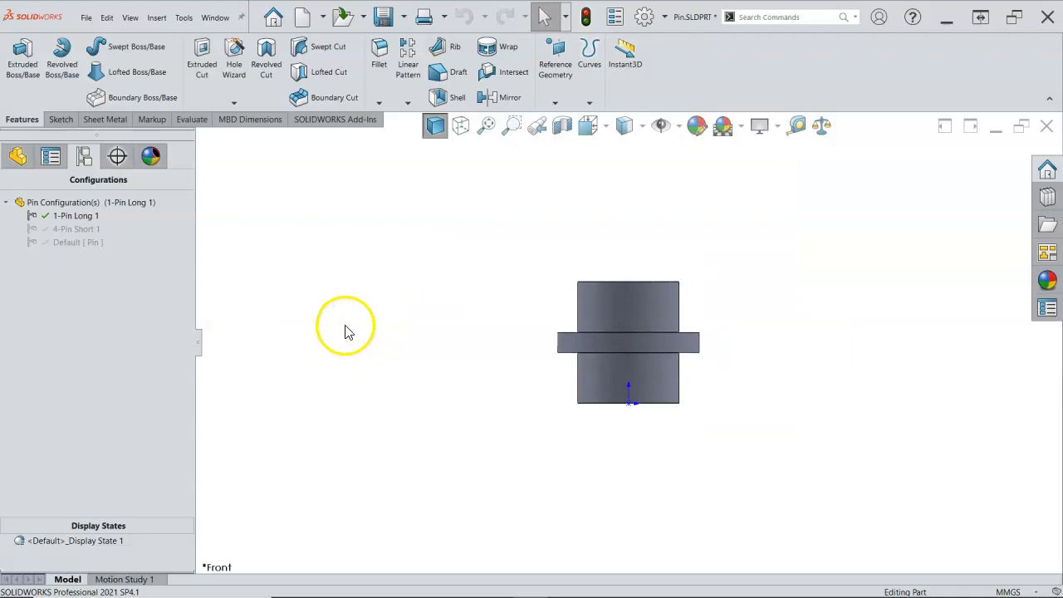
scroll(723, 361, down, 2)
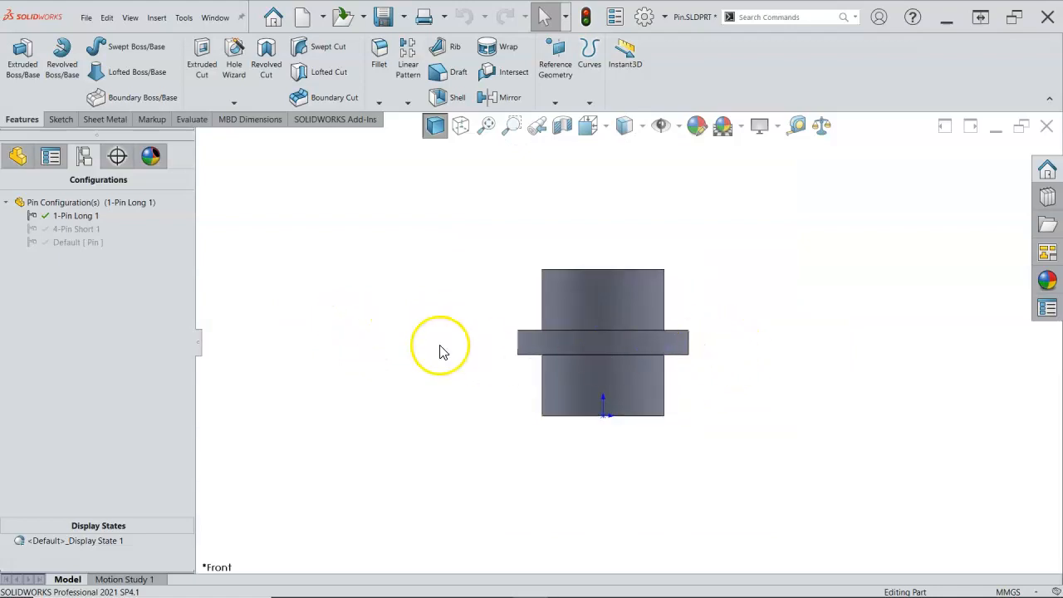
click(15, 158)
click(50, 300)
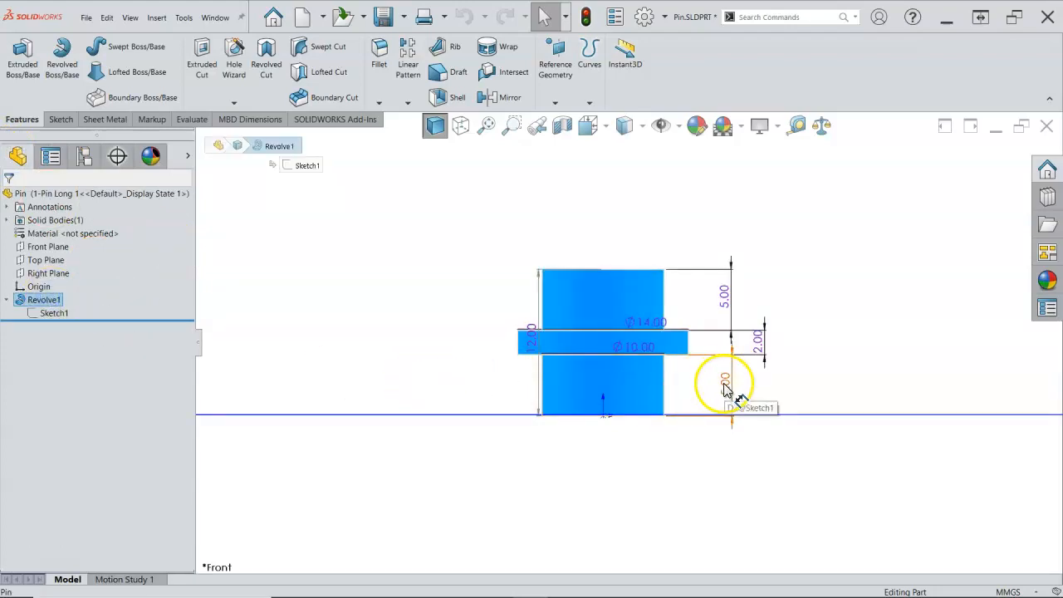
double_click(724, 384)
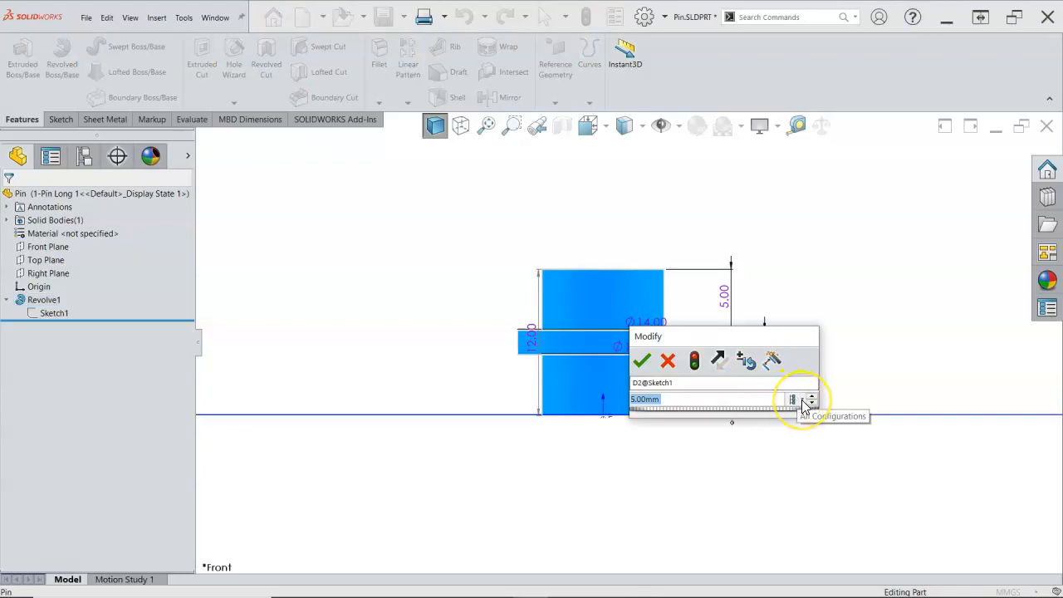
click(803, 401)
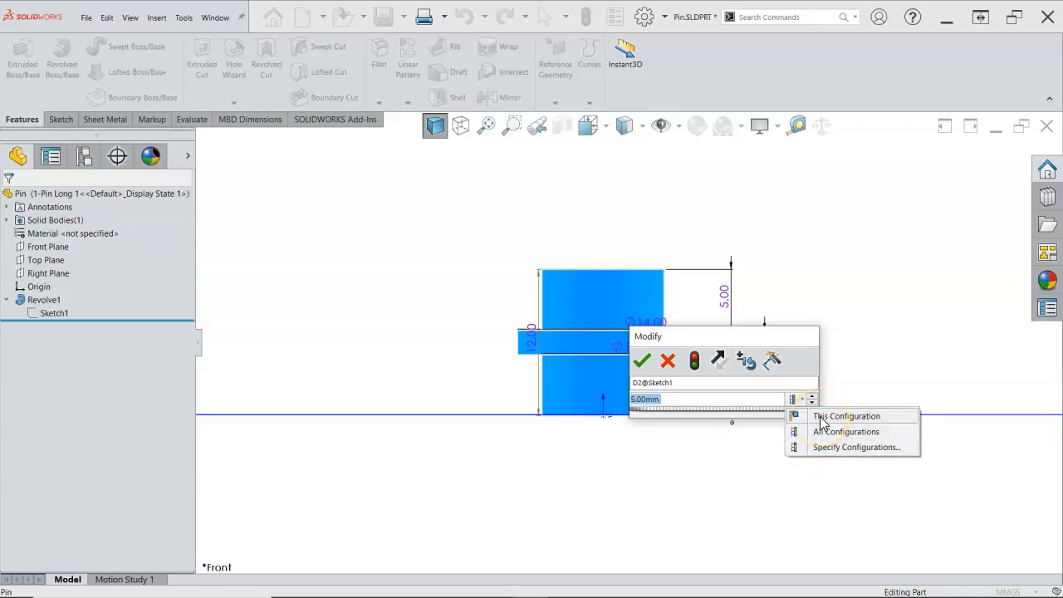
click(820, 417)
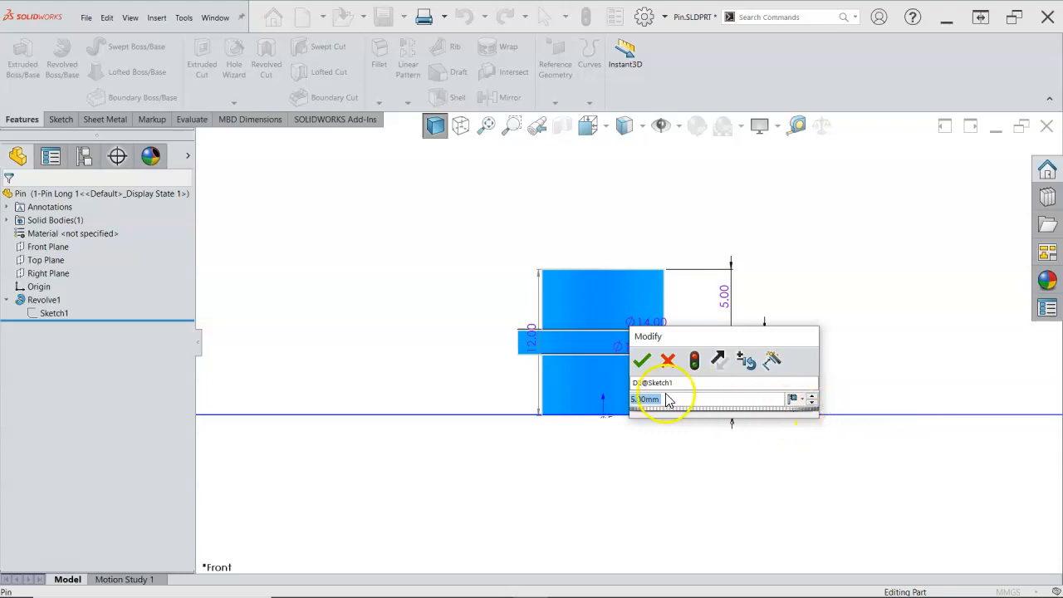
key(Return)
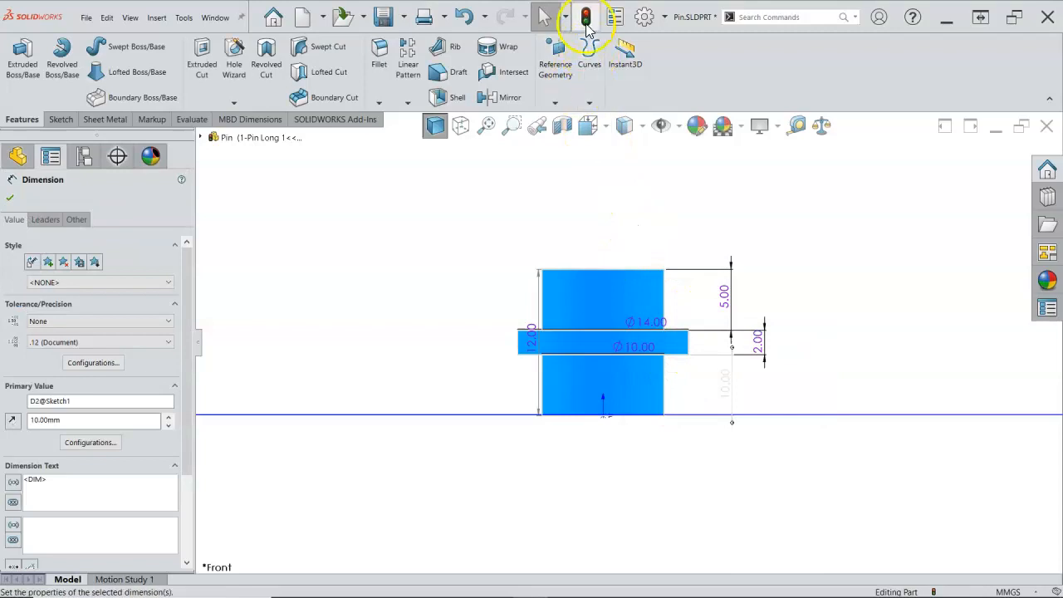
click(586, 20)
middle_drag(496, 221, 486, 292)
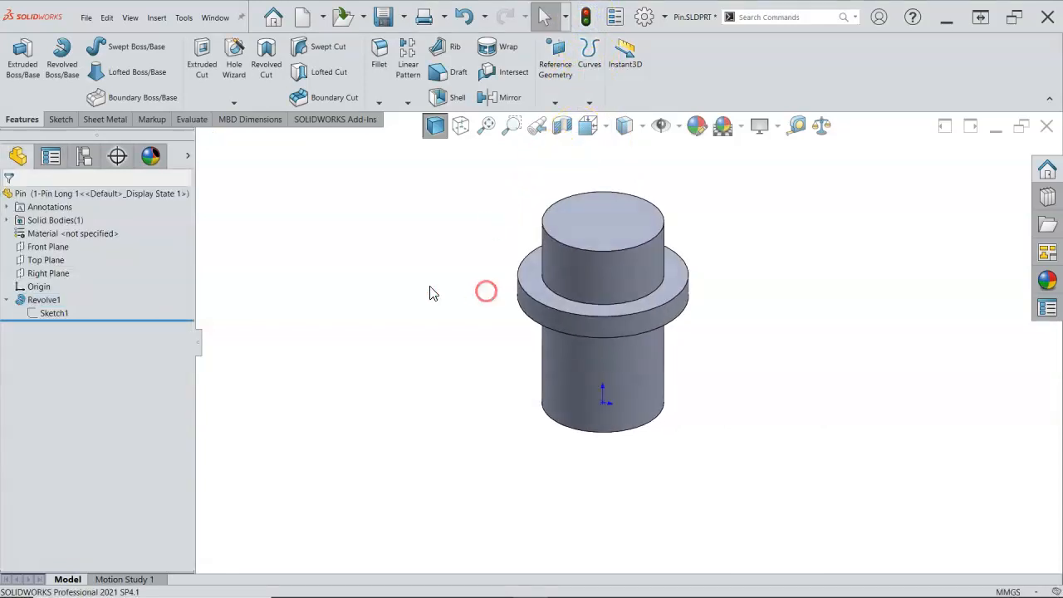
Display the revolve sketch's dimensions to check the long pin, and save the part
double_click(54, 314)
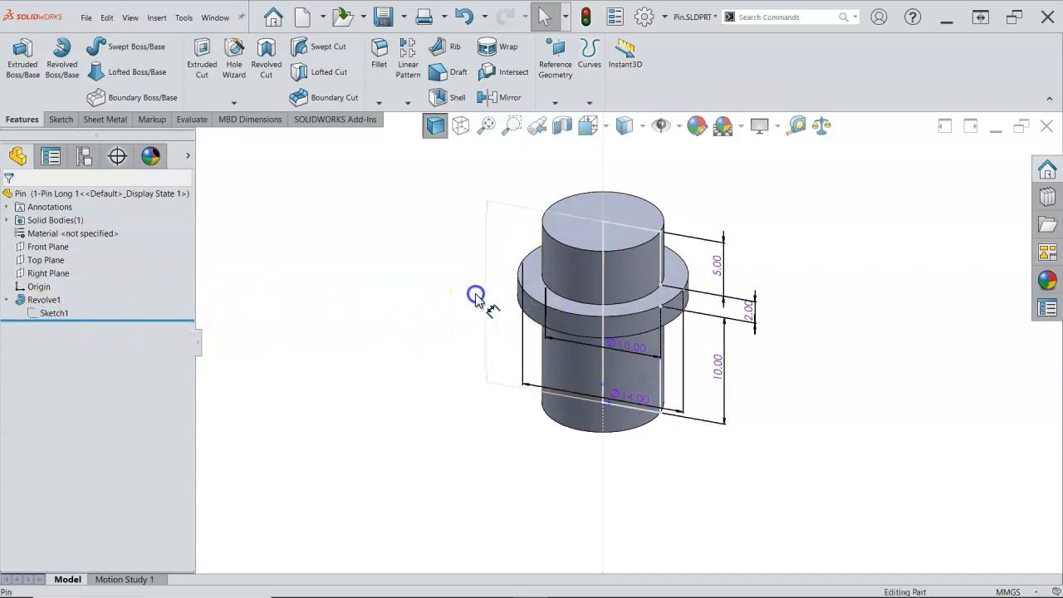
click(450, 340)
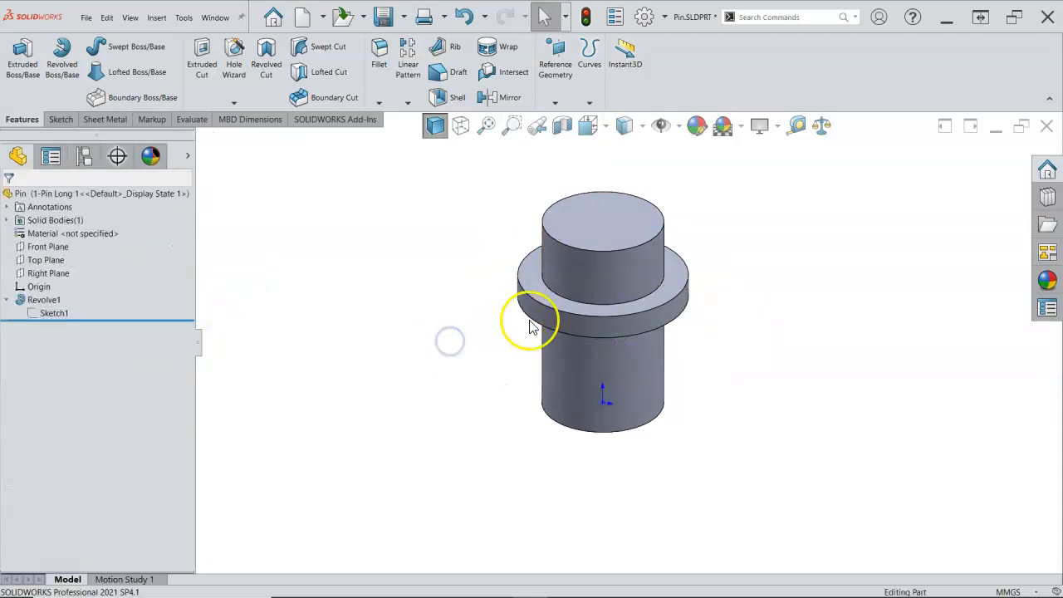
click(315, 308)
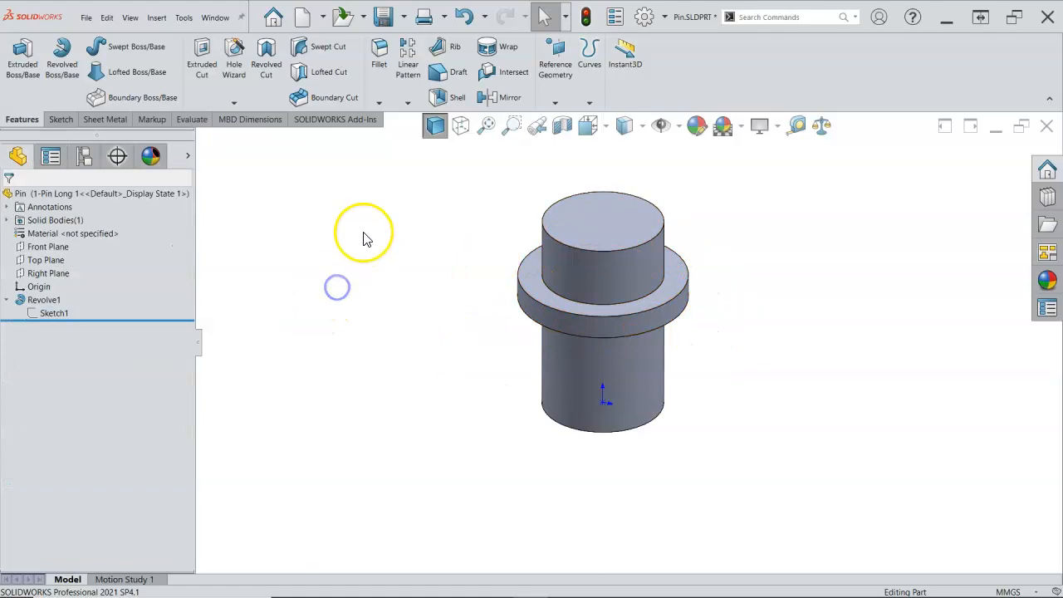
click(383, 16)
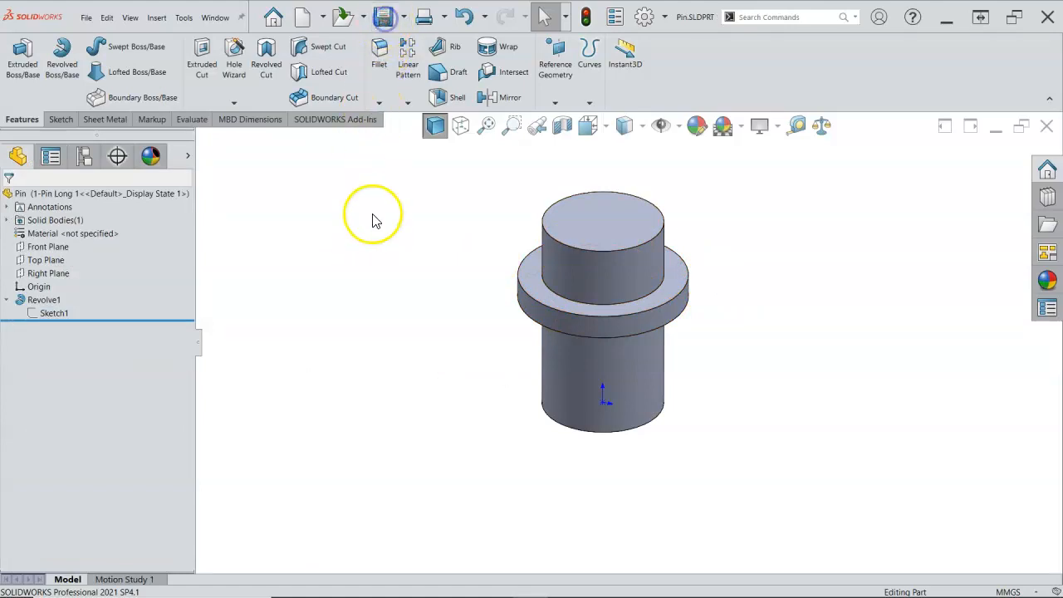
Activate the 4-Pin Short 1, Default and 1-Pin Long 1 configurations in turn to compare their lengths, ending on the long pin
click(84, 157)
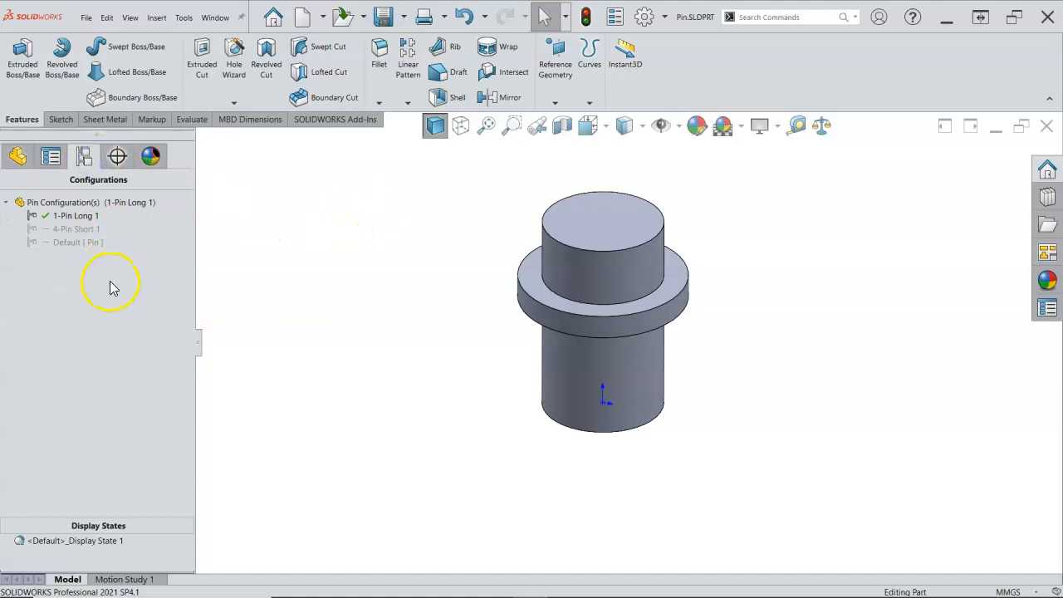
double_click(77, 236)
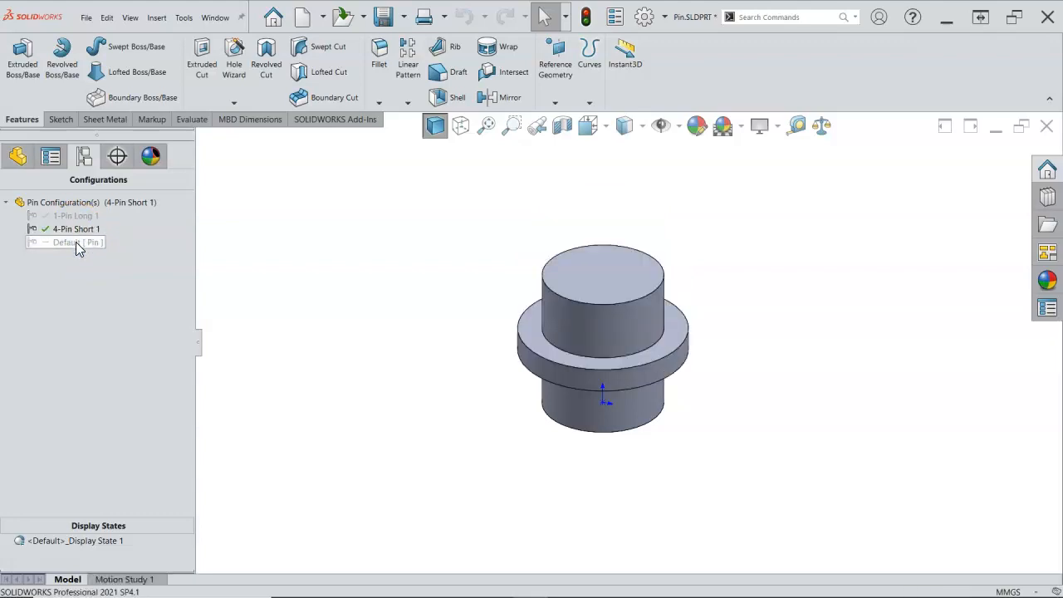
double_click(76, 240)
double_click(80, 220)
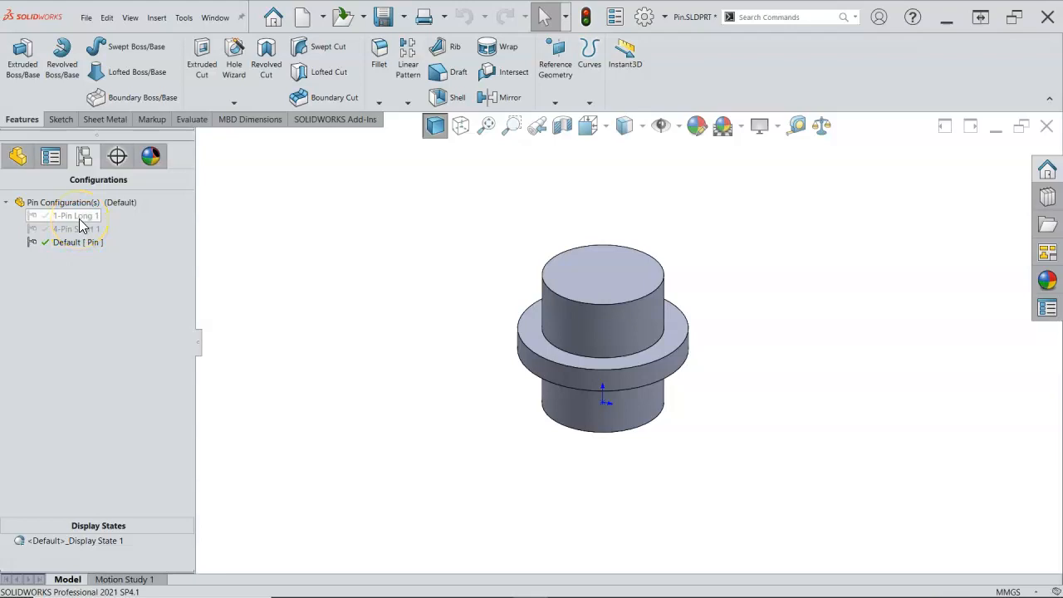
double_click(78, 219)
click(306, 346)
key(ctrl+1)
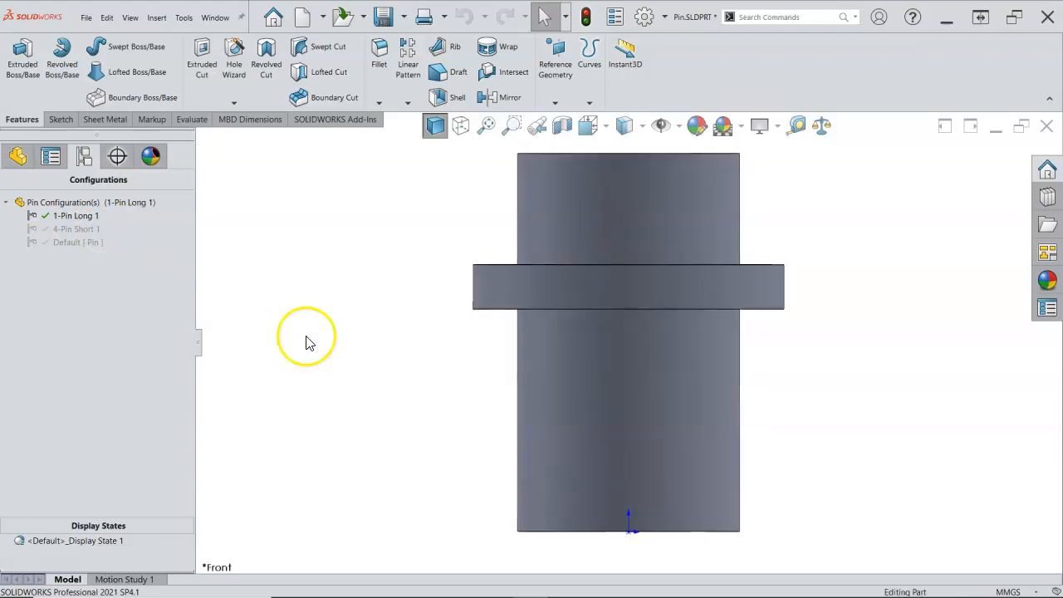
scroll(358, 335, up, 2)
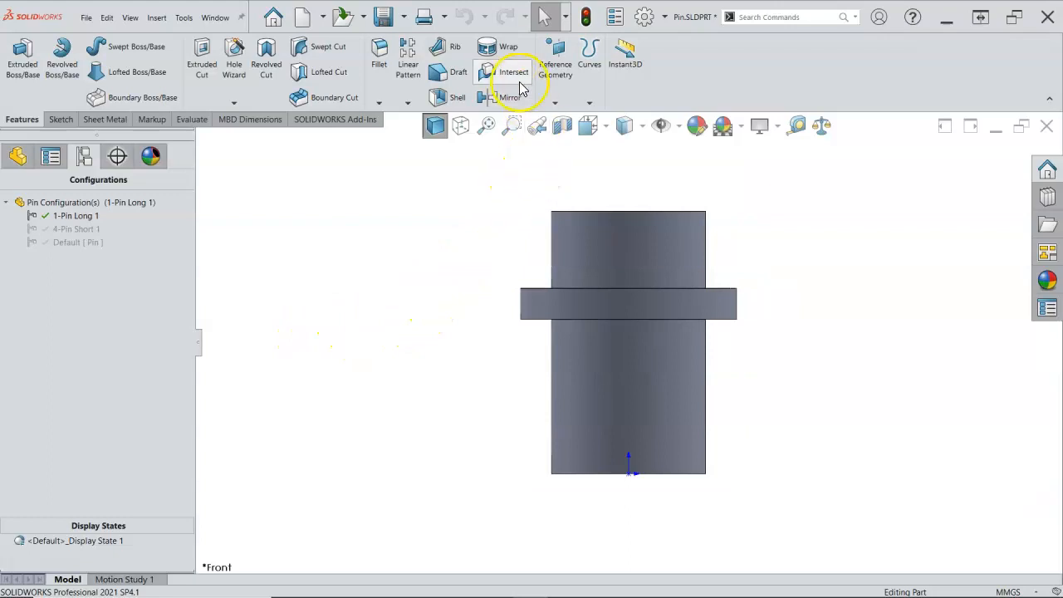
Add a custom file property named Material and link its value to the part's Material
click(615, 17)
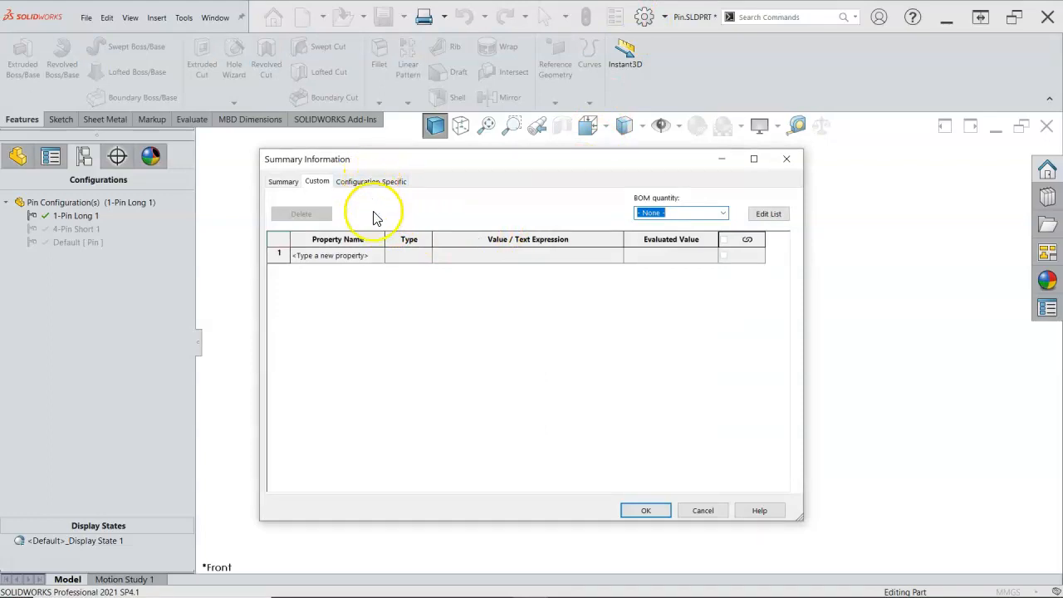
click(372, 254)
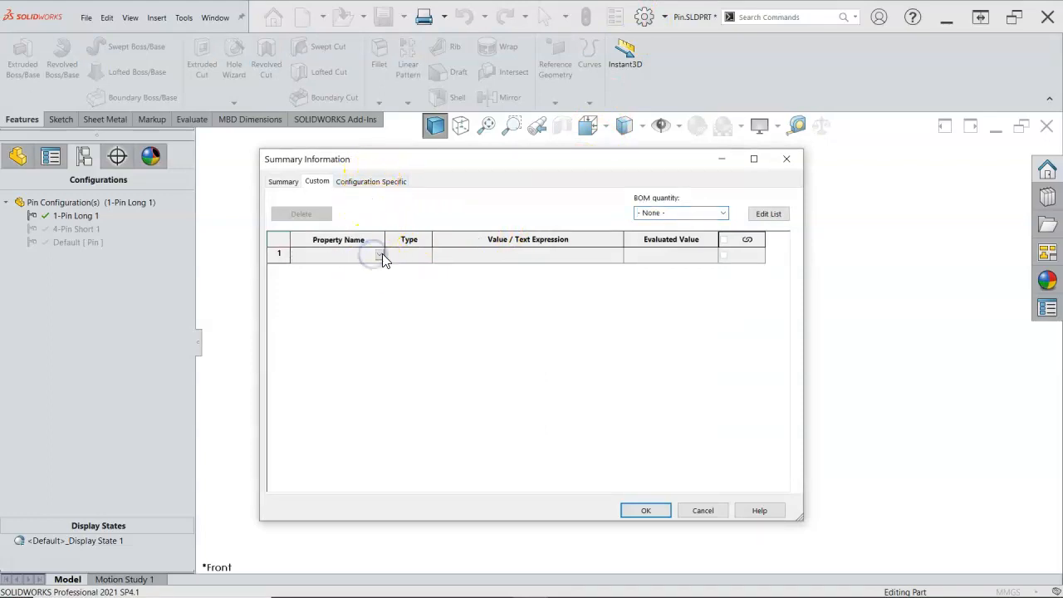
click(380, 254)
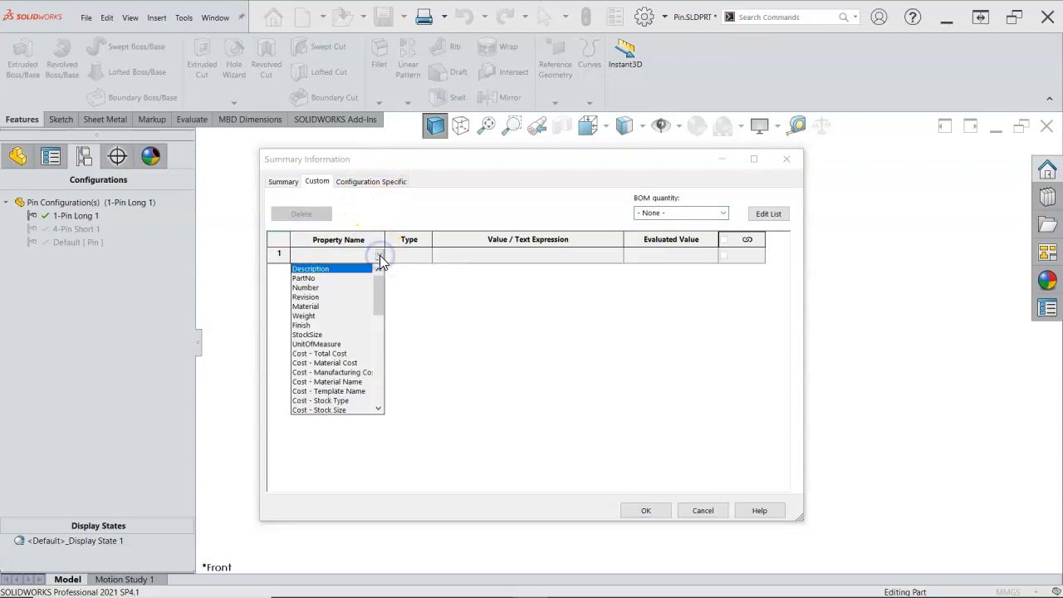
click(319, 308)
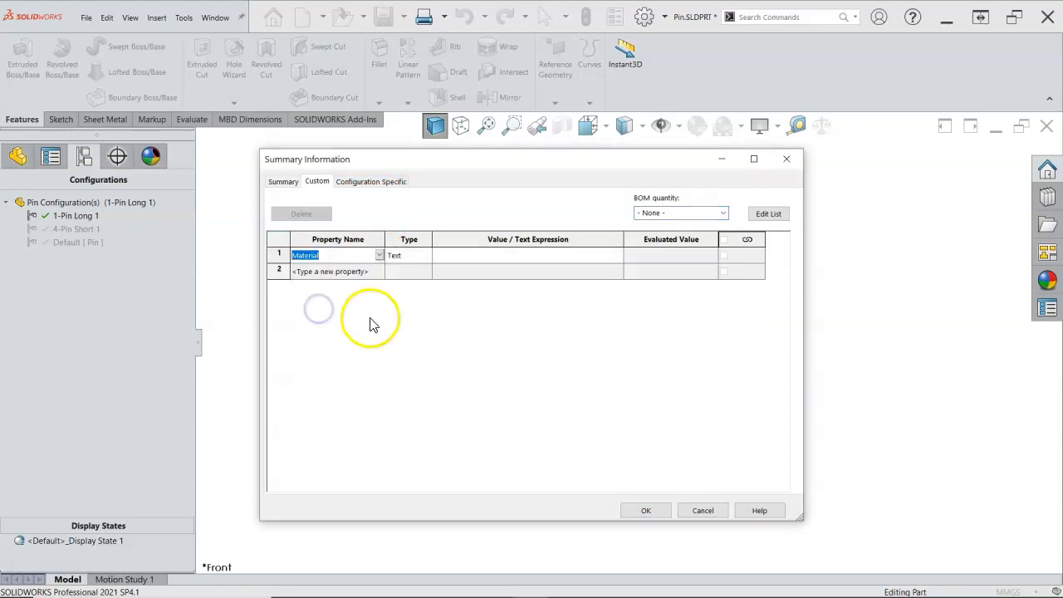
click(457, 256)
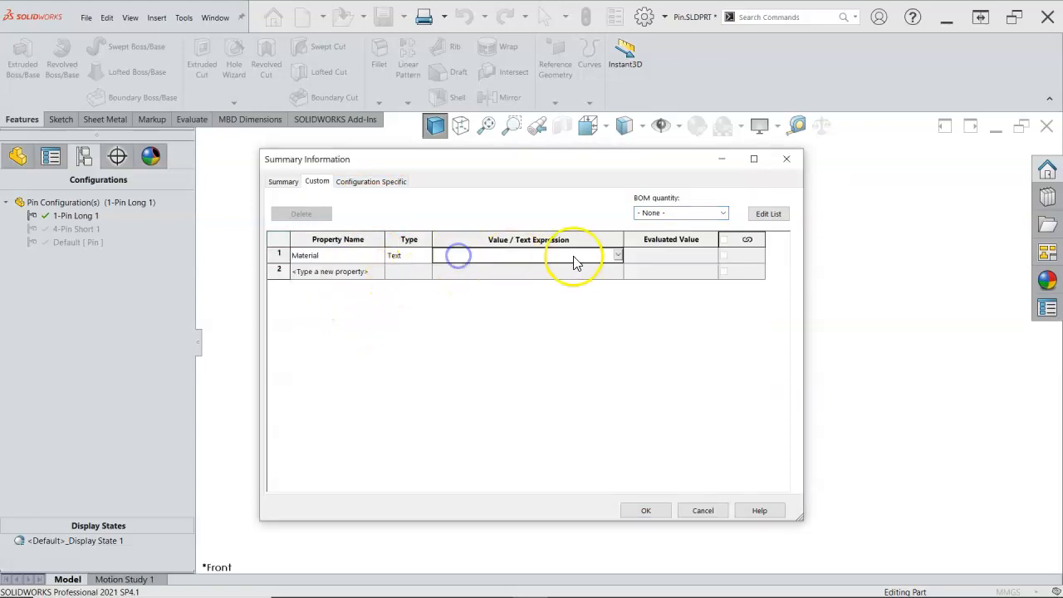
click(617, 255)
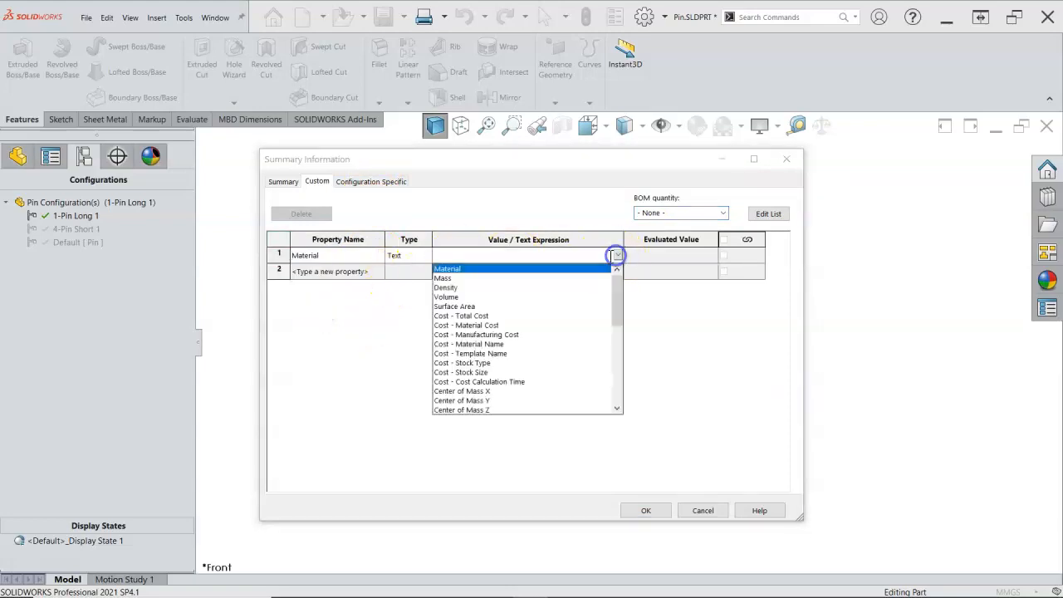
click(448, 270)
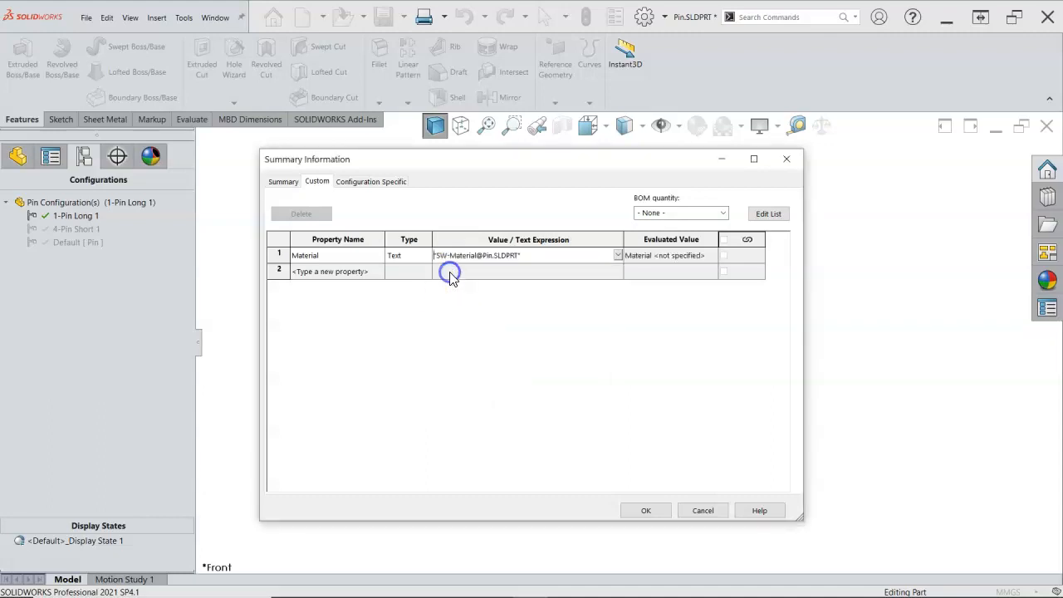
Add a custom file property named Weight and link its value to the part's Mass
click(379, 272)
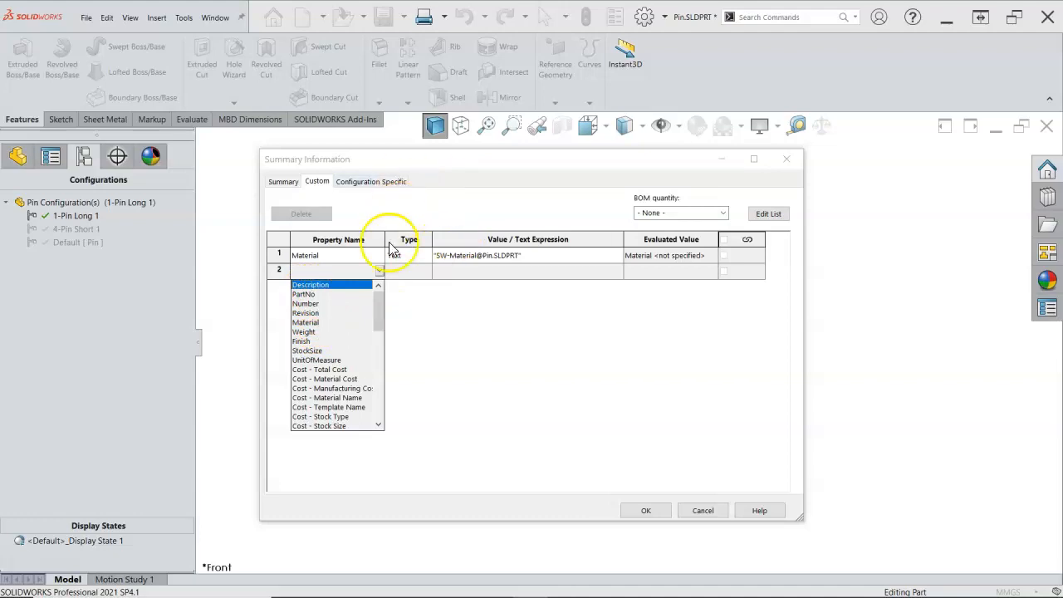
click(304, 331)
click(614, 271)
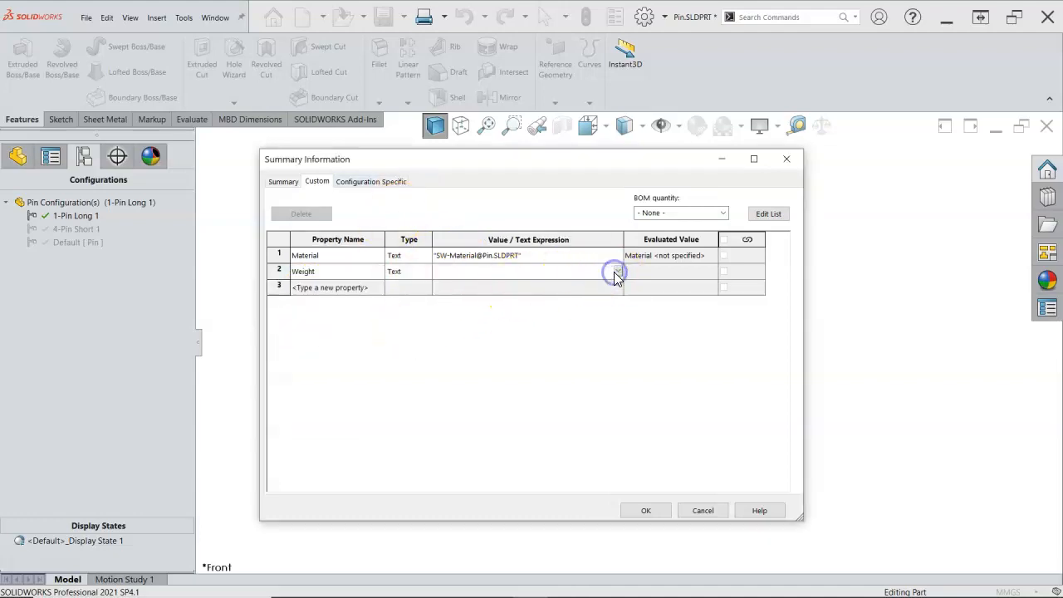
click(616, 272)
click(443, 295)
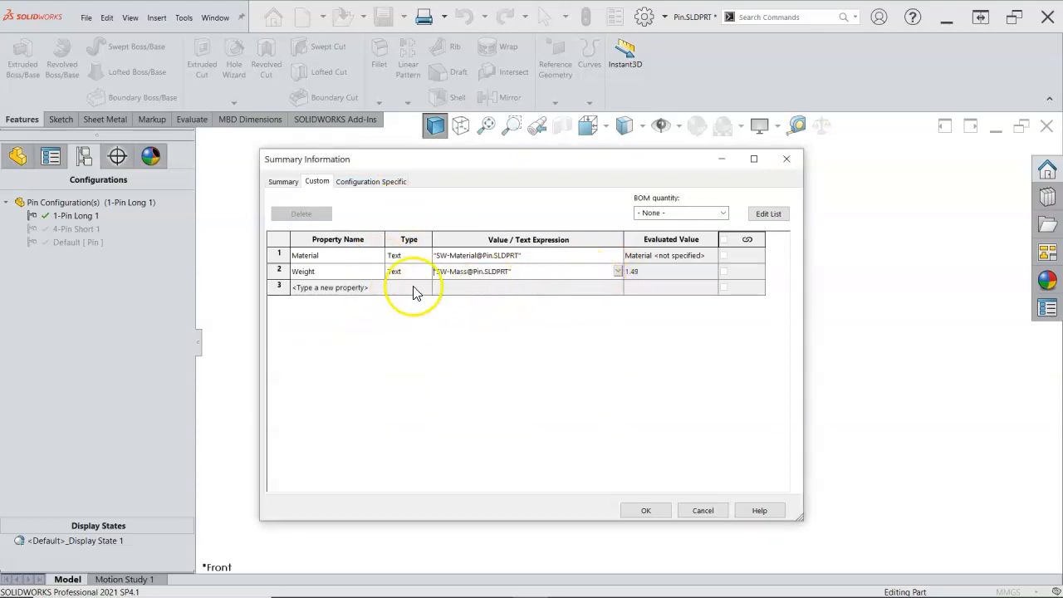
Change the Weight file property to Finish and set its value to RAW
click(369, 273)
click(379, 271)
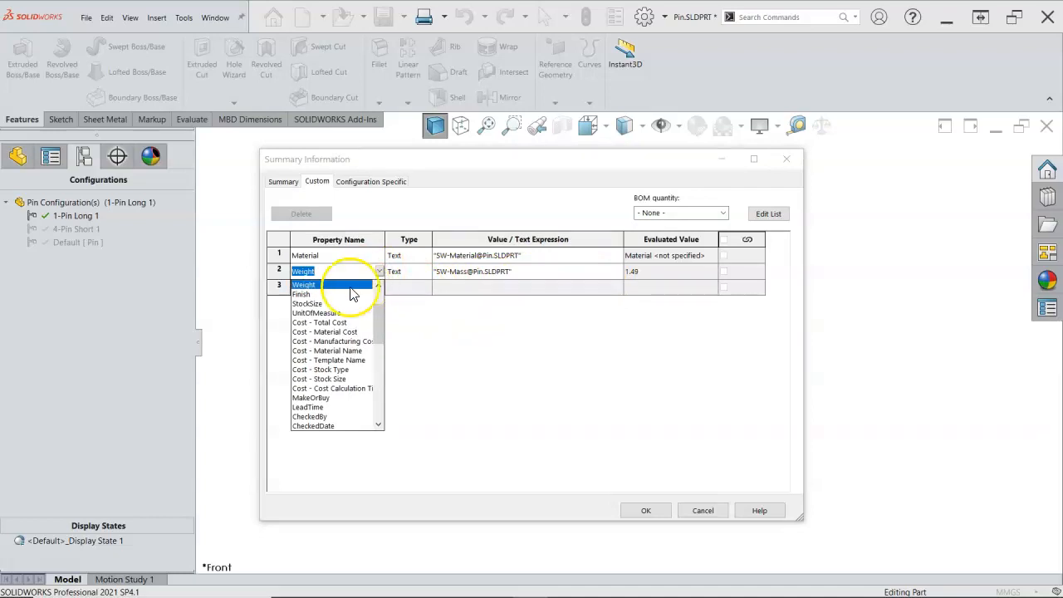
click(306, 294)
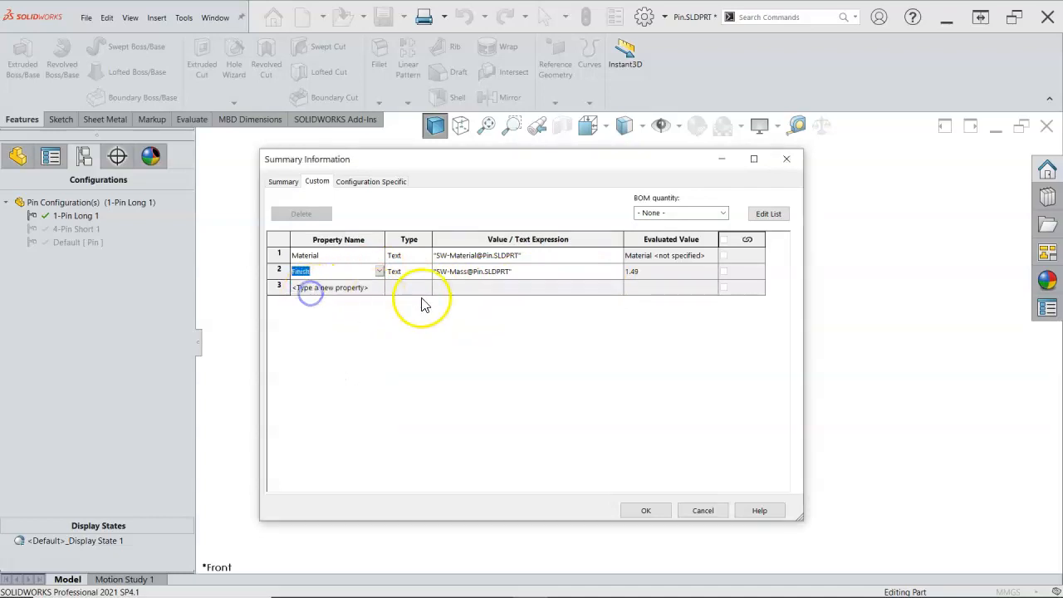
click(613, 272)
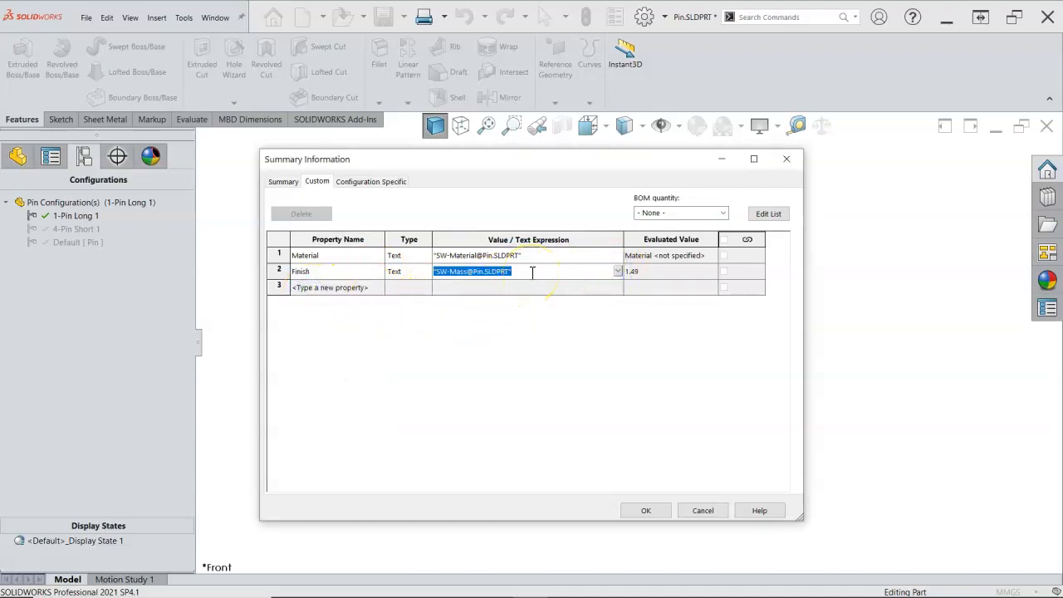
text(RAW)
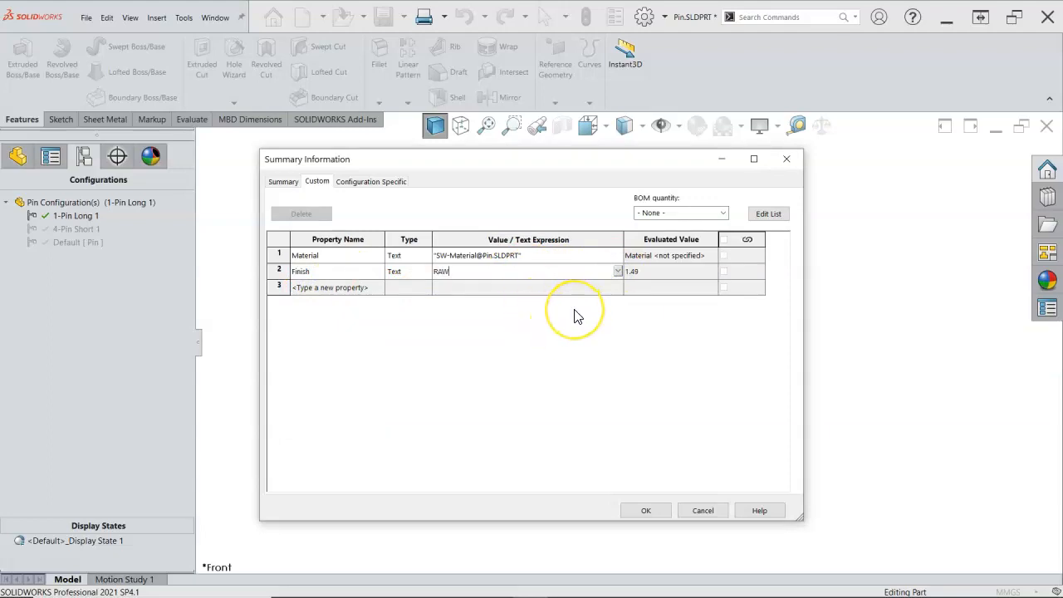
Add a configuration-specific PartNo property with the value P16-H17 to the 1-Pin Long 1 configuration
click(386, 187)
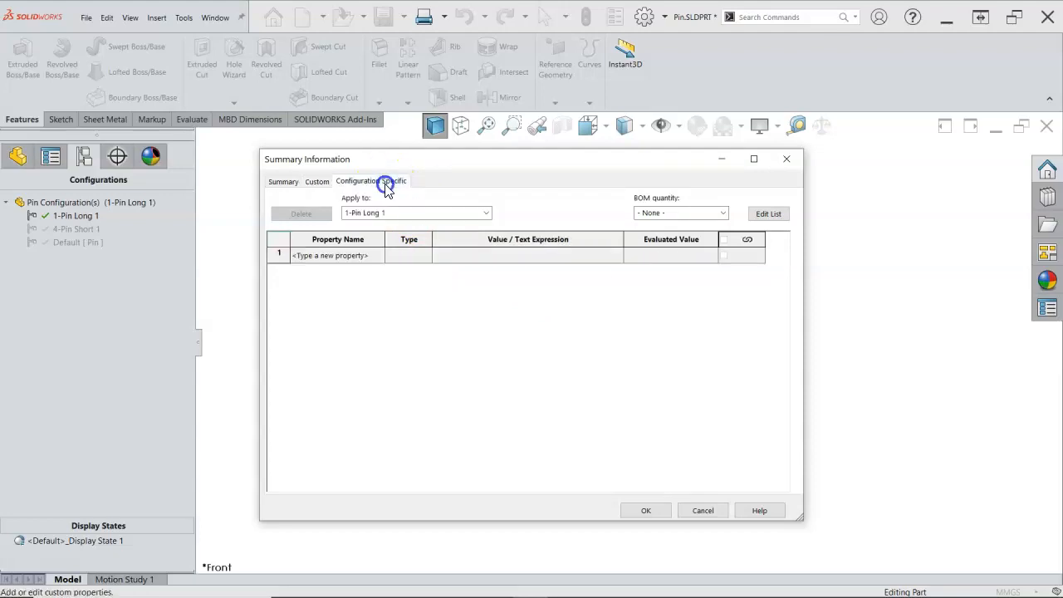
click(375, 255)
click(378, 254)
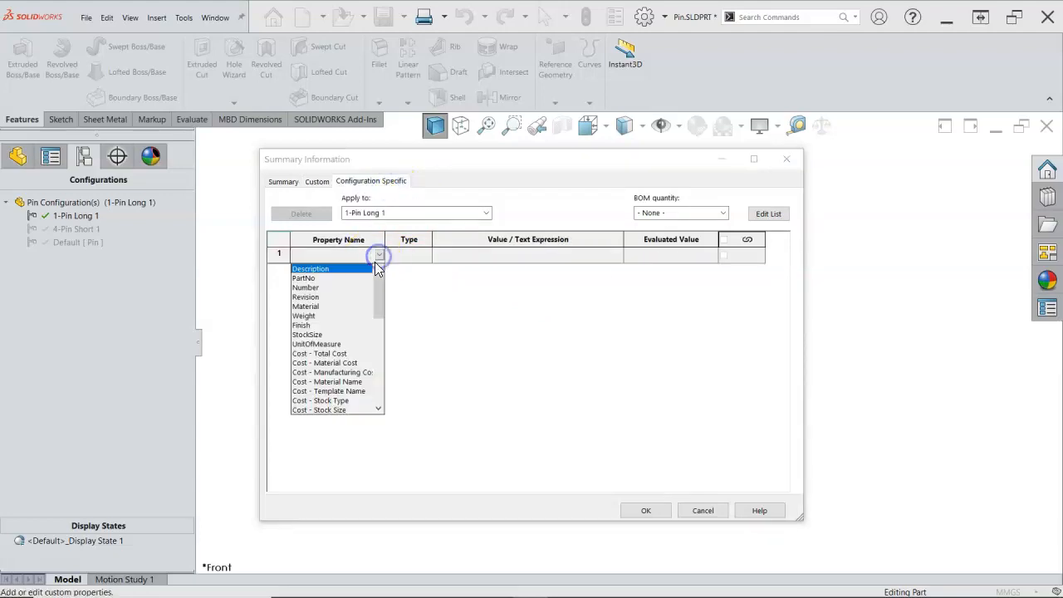
click(309, 278)
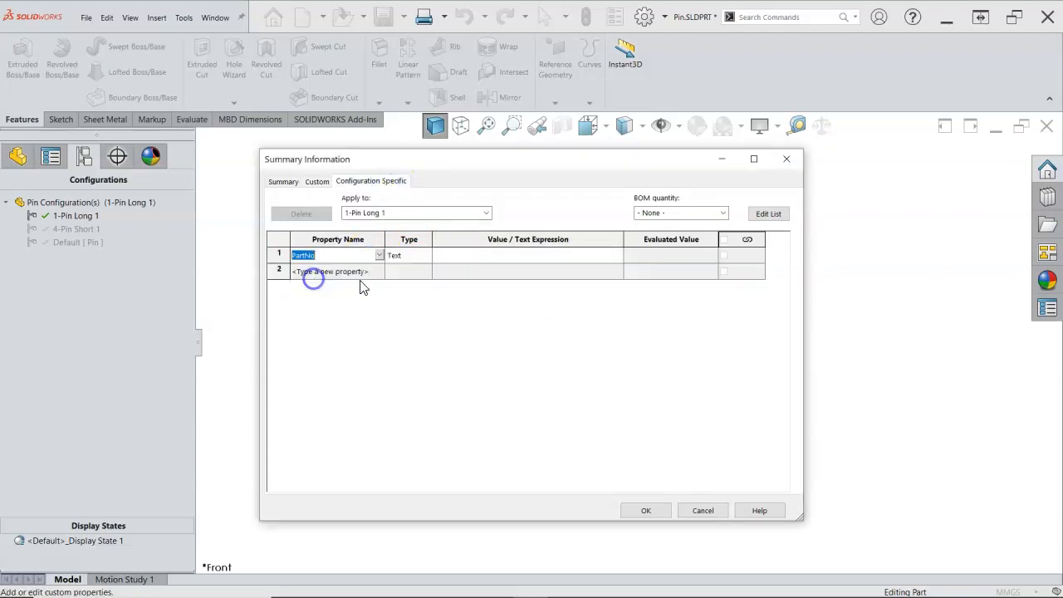
click(446, 258)
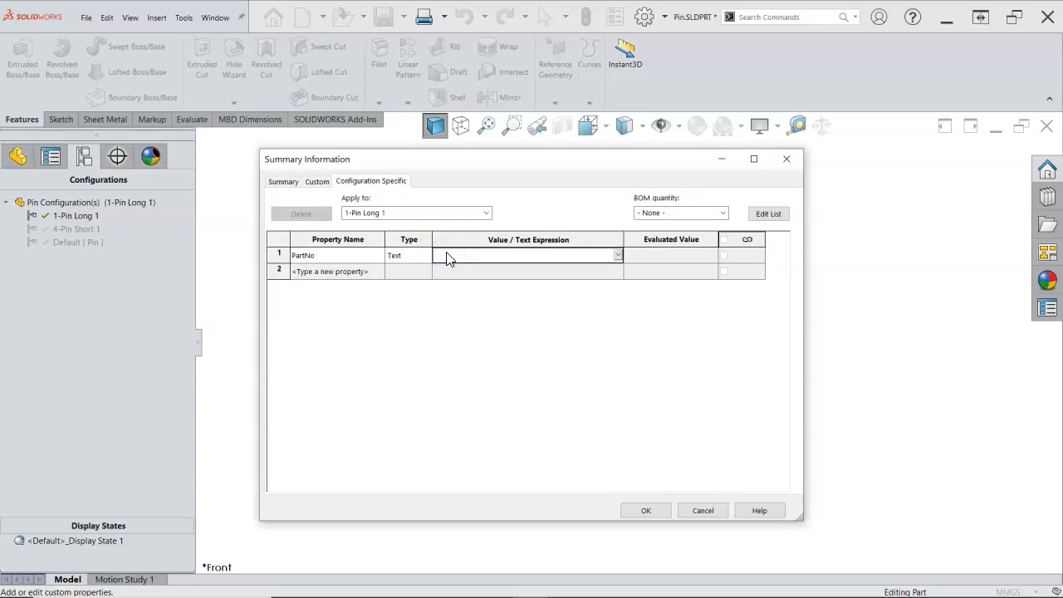
text(PS1-)
key(BackSpace)
key(BackSpace)
key(BackSpace)
key(BackSpace)
key(BackSpace)
key(BackSpace)
text(16-H17)
key(Return)
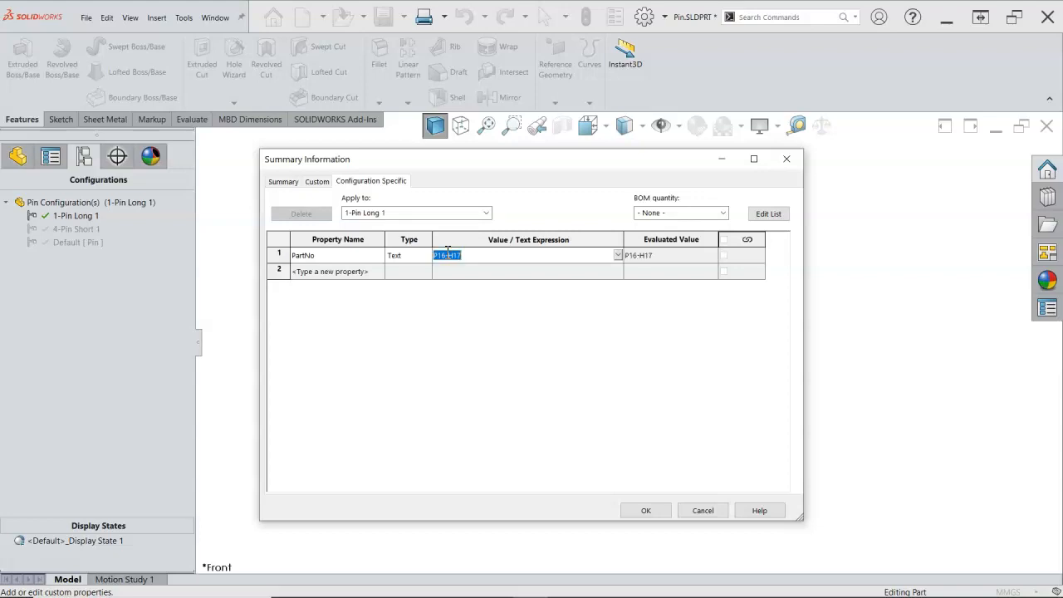
Add a Weight property to the 1-Pin Long 1 configuration and link its value to Mass
click(373, 270)
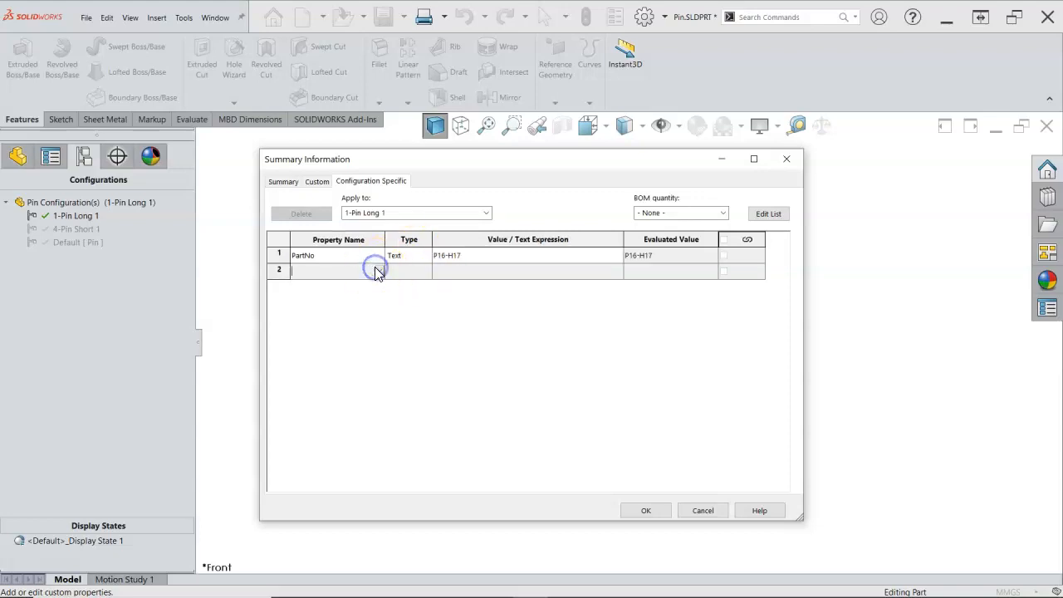
click(380, 271)
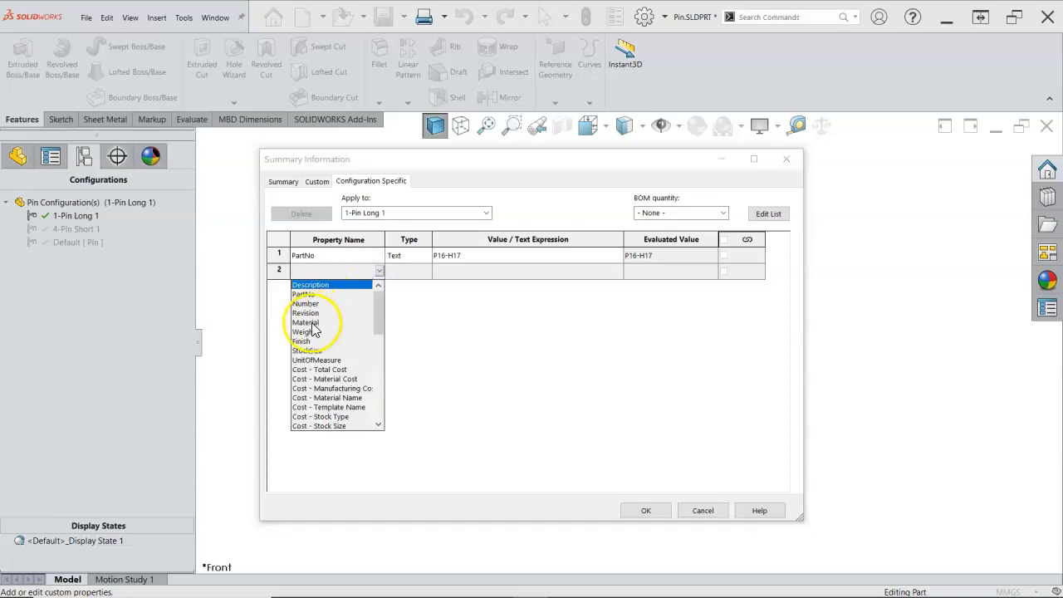
click(315, 329)
click(613, 272)
click(618, 271)
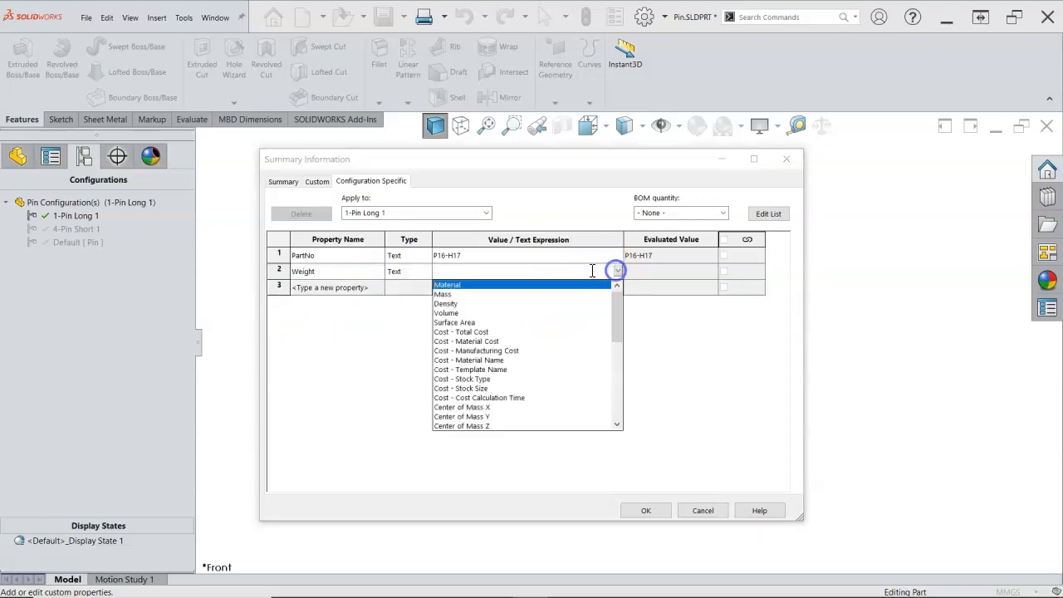
click(466, 296)
click(583, 360)
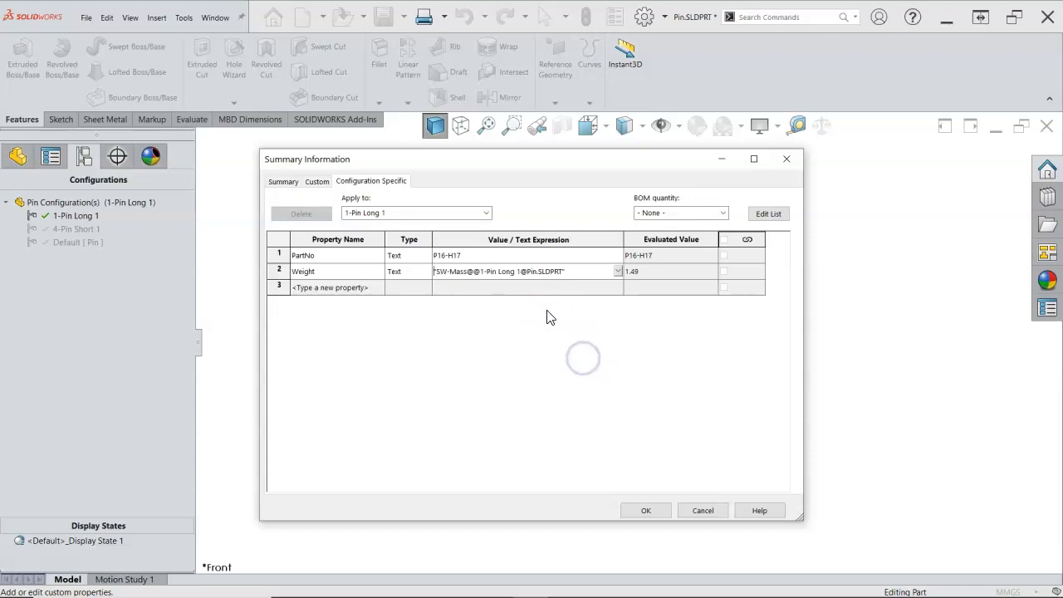
Add a configuration-specific PartNo property with the value PS1-100 to the 4-Pin Short 1 configuration
click(487, 213)
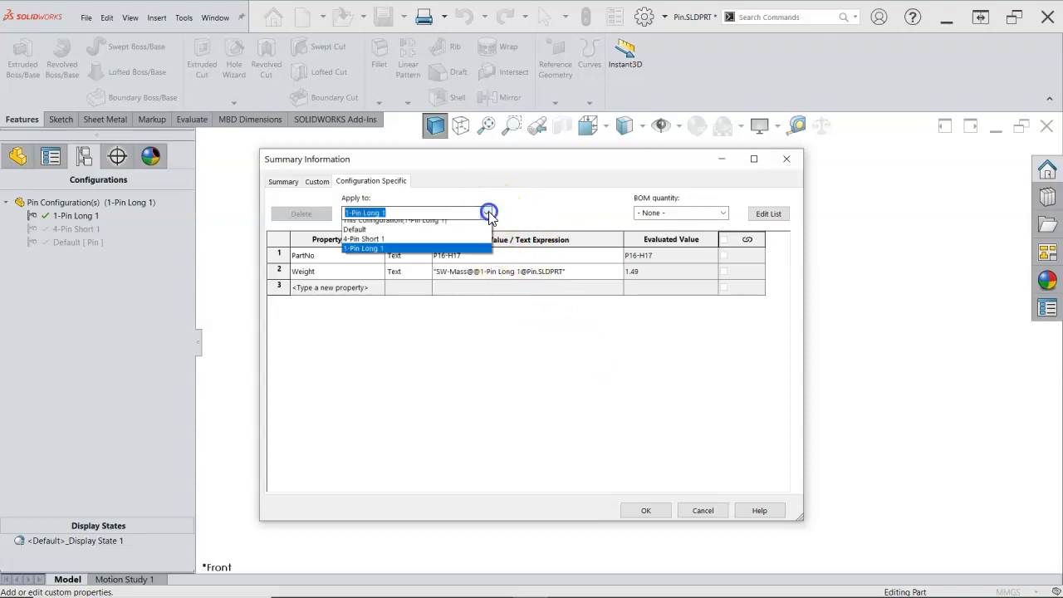
click(363, 245)
click(381, 257)
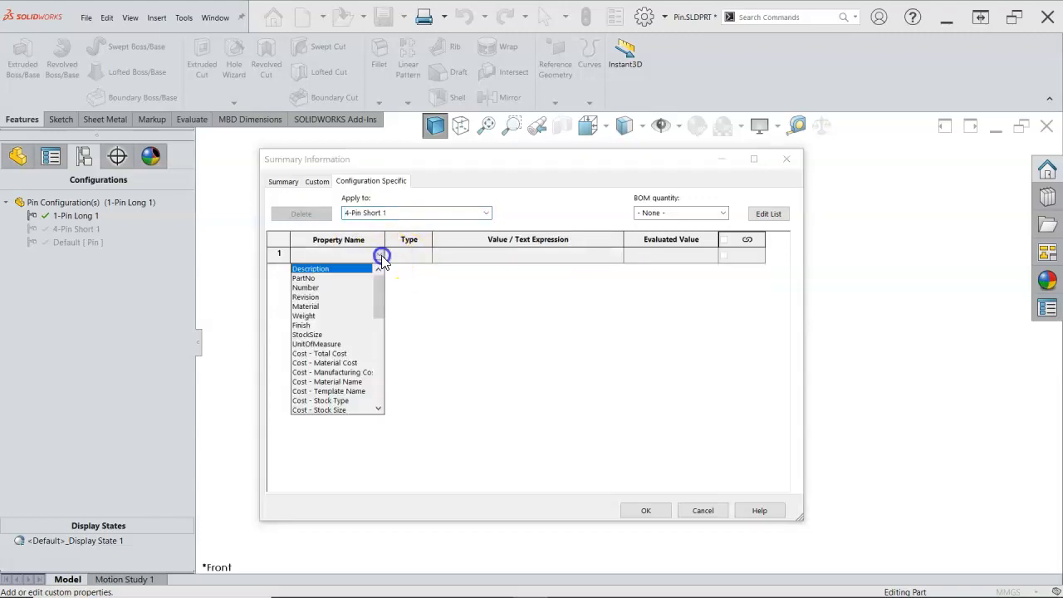
click(318, 278)
click(452, 253)
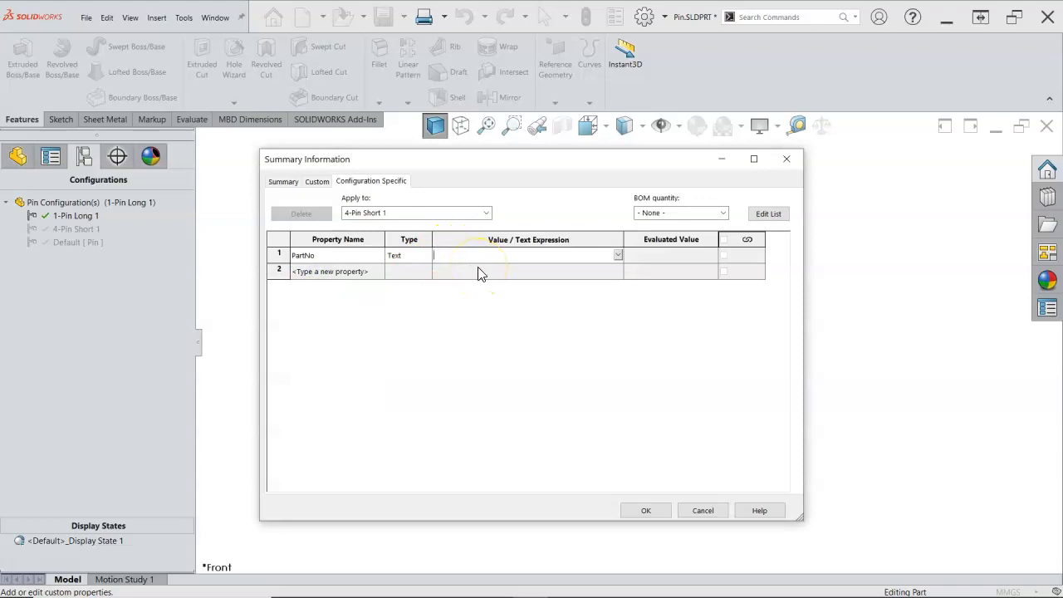
text(PS1-1)
key(Return)
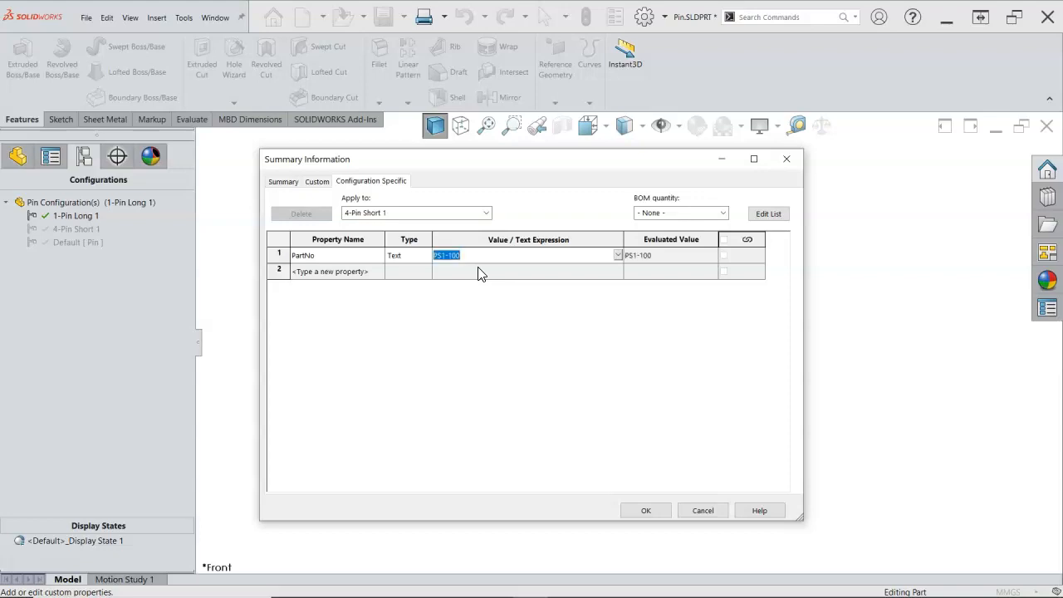
Add a Weight property linked to Mass for the 4-Pin Short 1 configuration and accept all the property changes
click(379, 269)
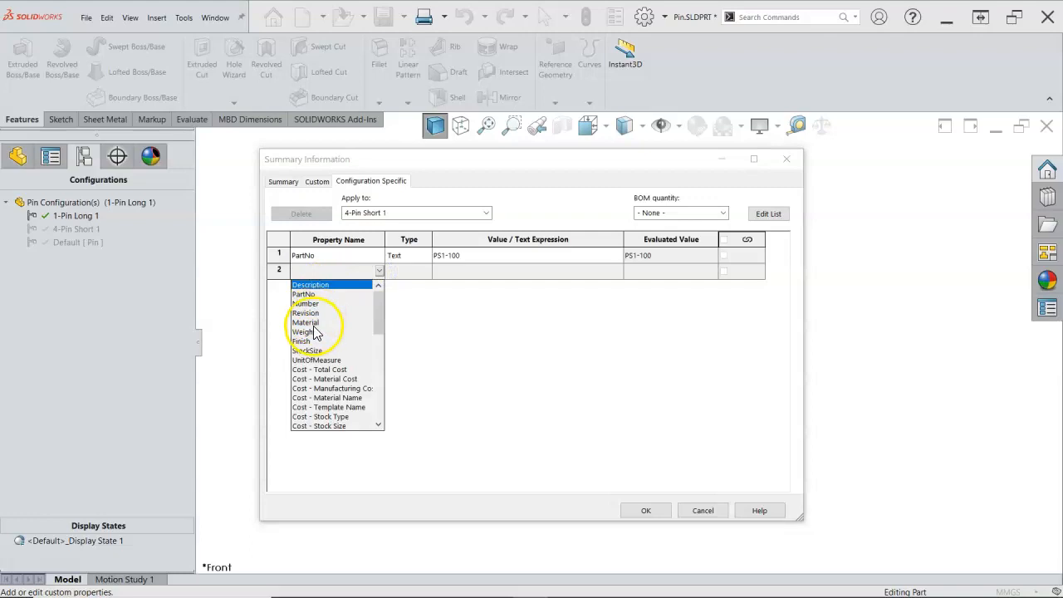
click(312, 328)
click(607, 272)
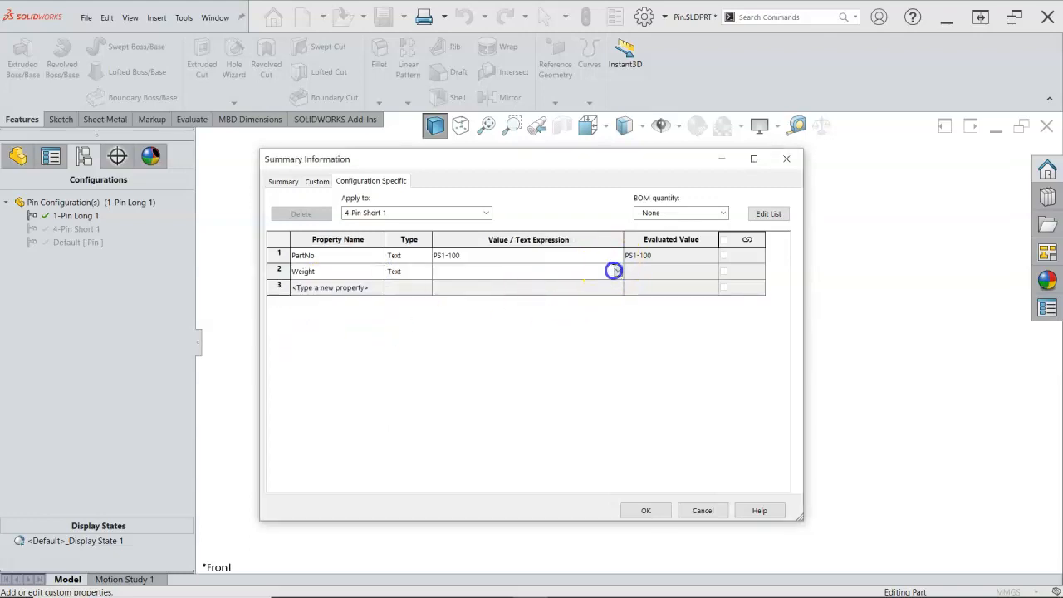
click(618, 274)
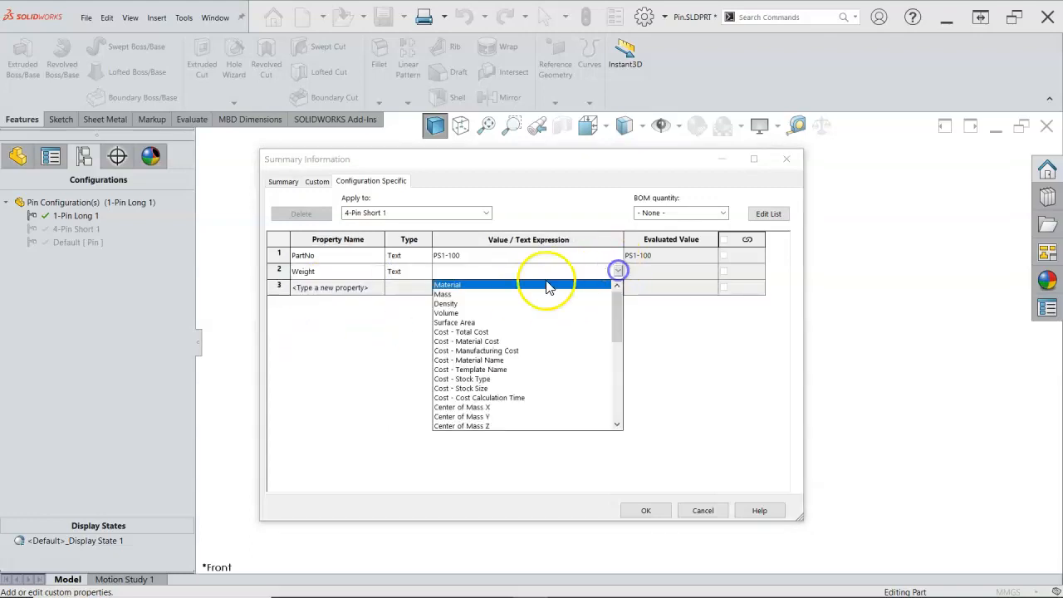
click(452, 291)
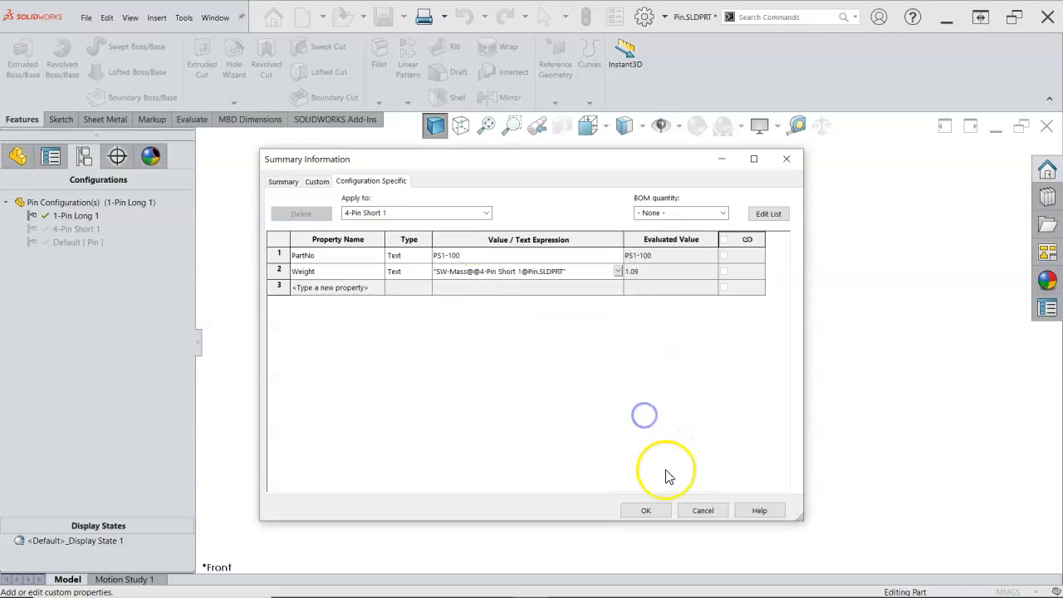
click(647, 511)
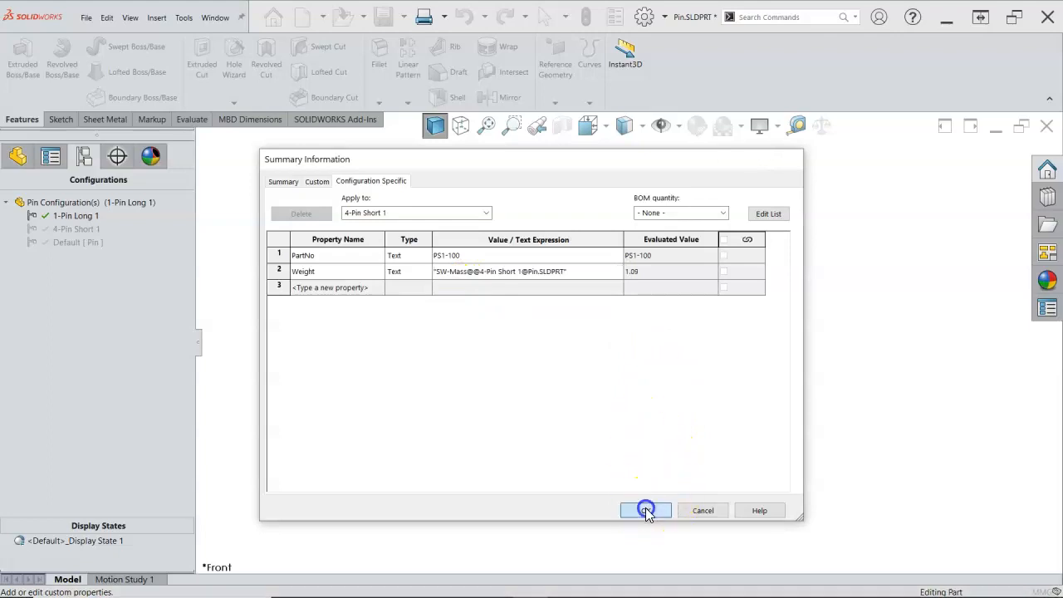
Save the pin part and show it in the isometric view
middle_drag(463, 243, 462, 324)
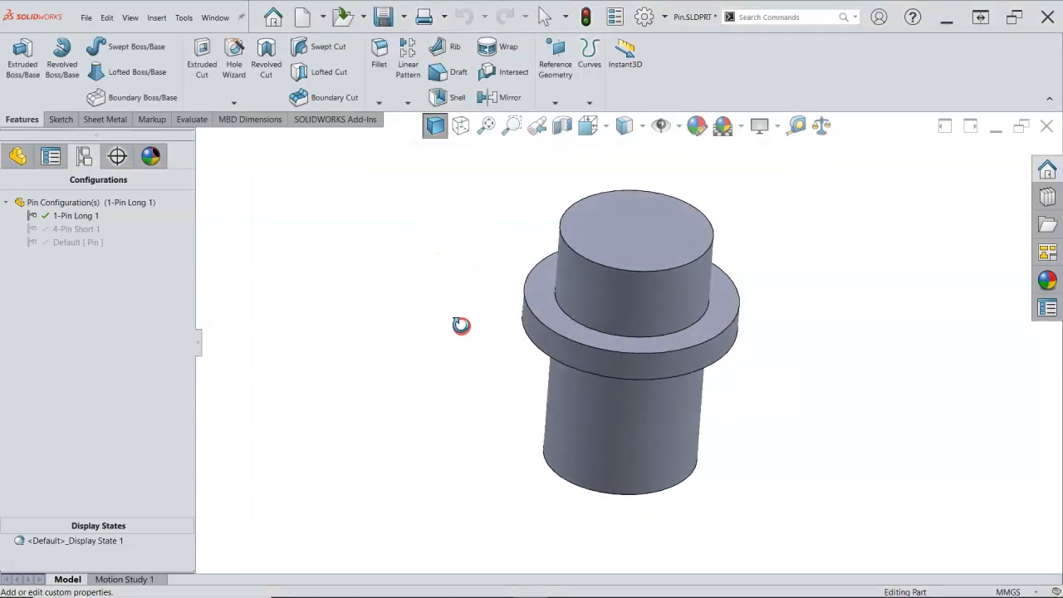
click(383, 16)
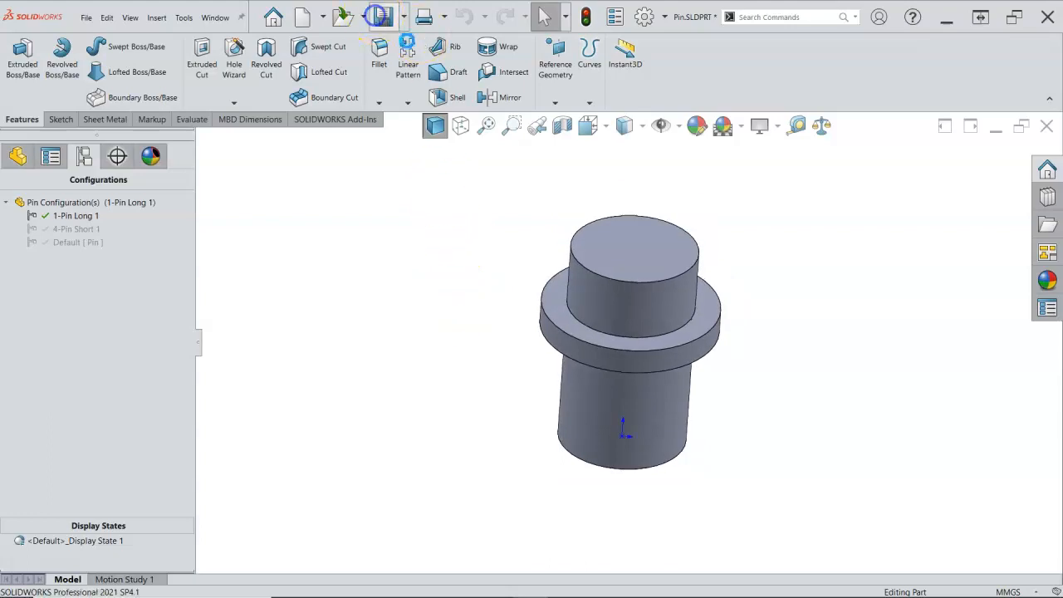
middle_drag(329, 189, 333, 236)
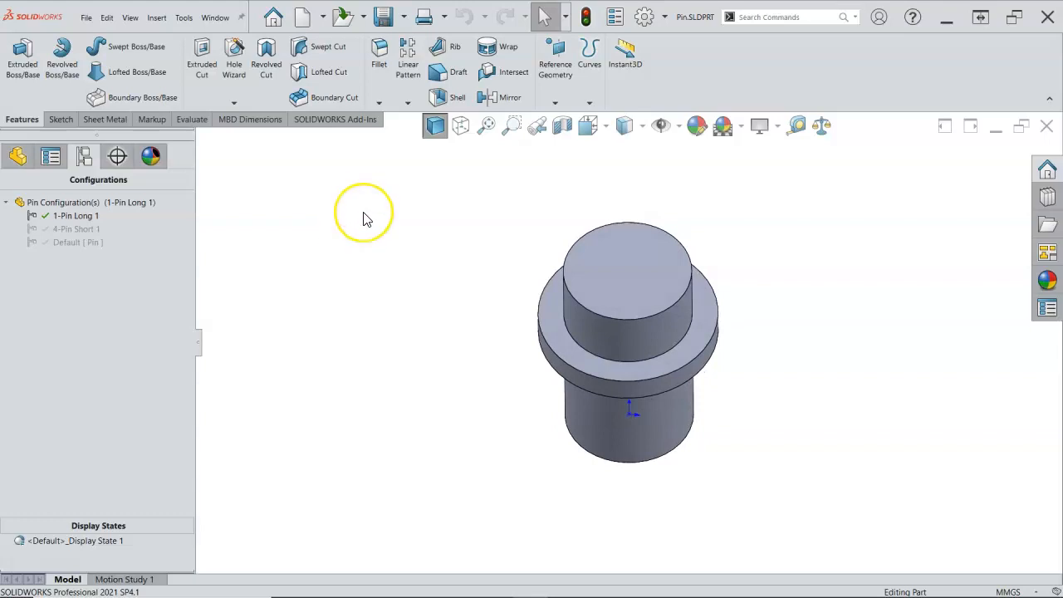
key(ctrl+7)
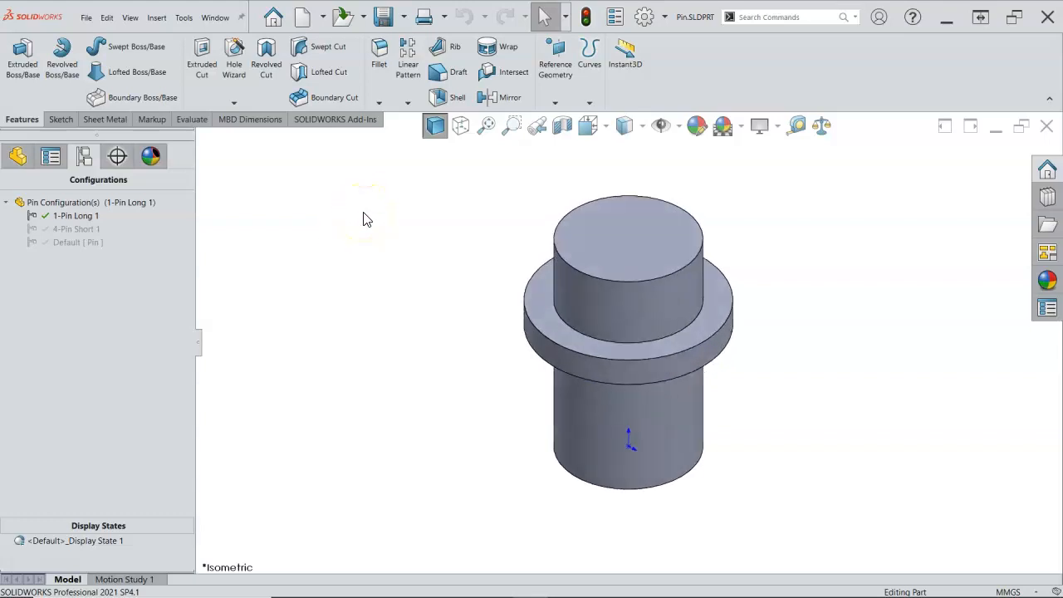